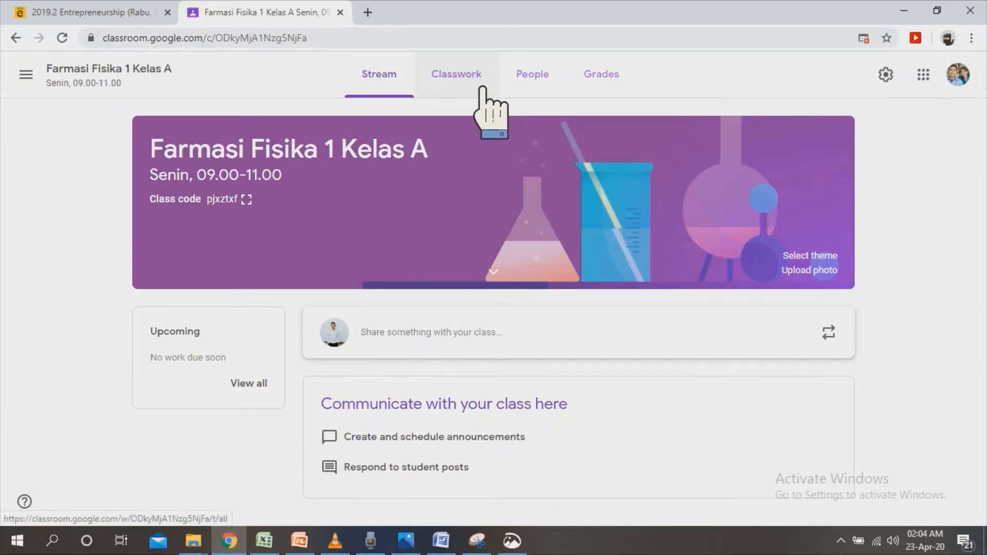
Start a new assignment in the class's Classwork and title it "Menentukan Orde Reaksi".
{"action": "left_click", "coordinate": [482, 91]}
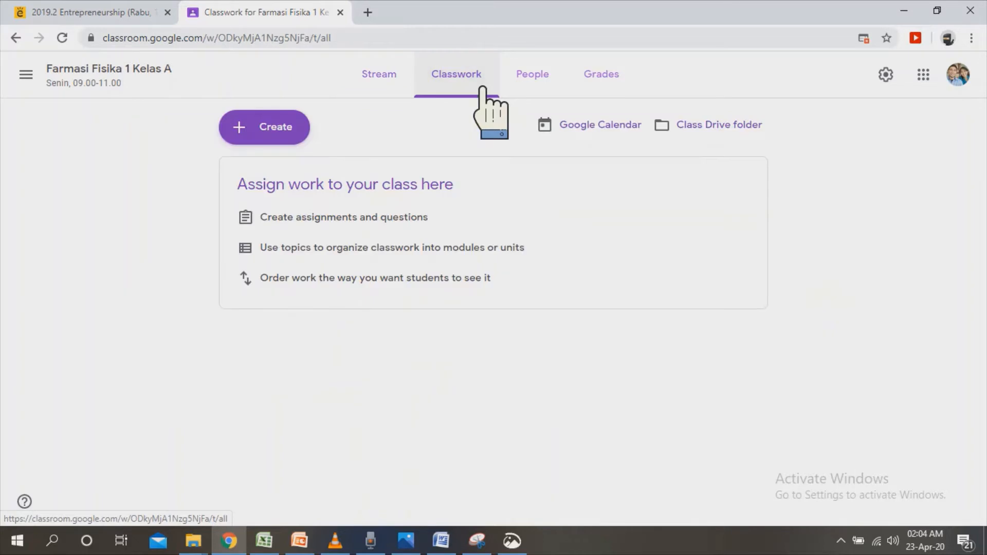
{"action": "left_click", "coordinate": [307, 137]}
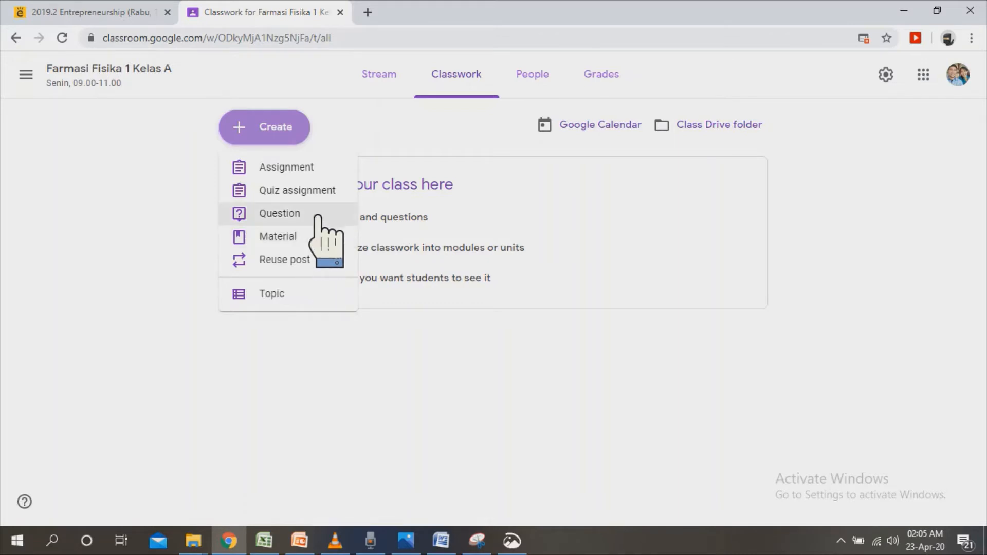
{"action": "left_click", "coordinate": [330, 177]}
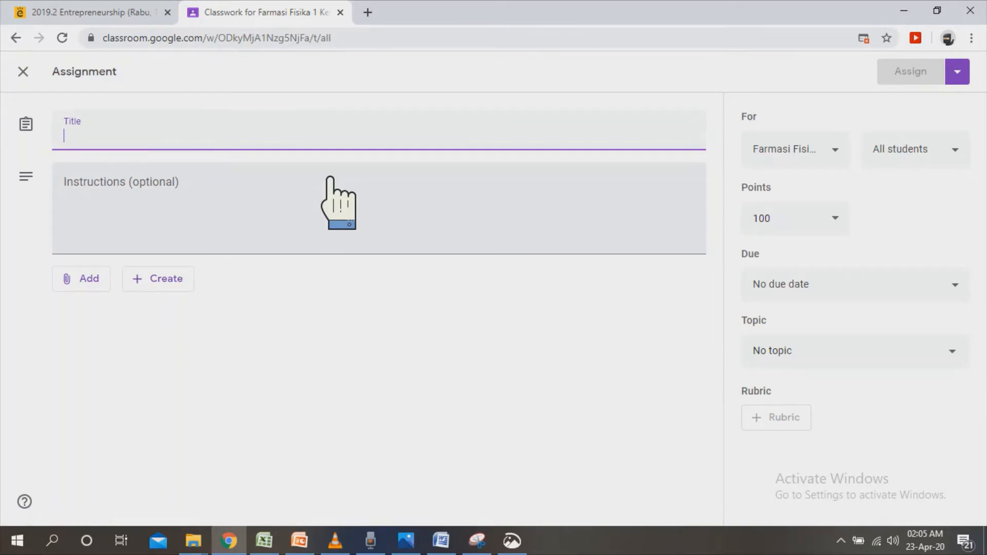
{"action": "type", "text": "Menen"}
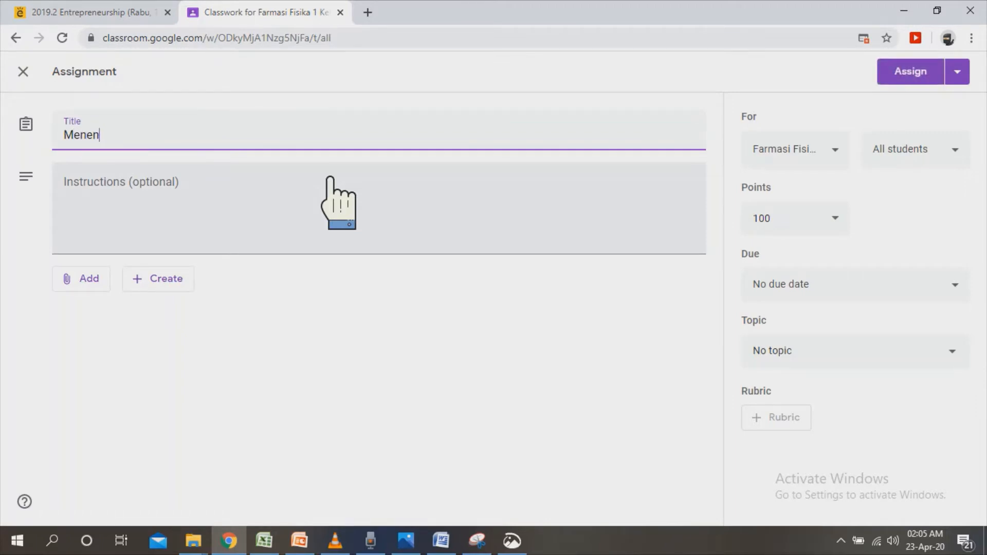
{"action": "type", "text": "tukan Orde "}
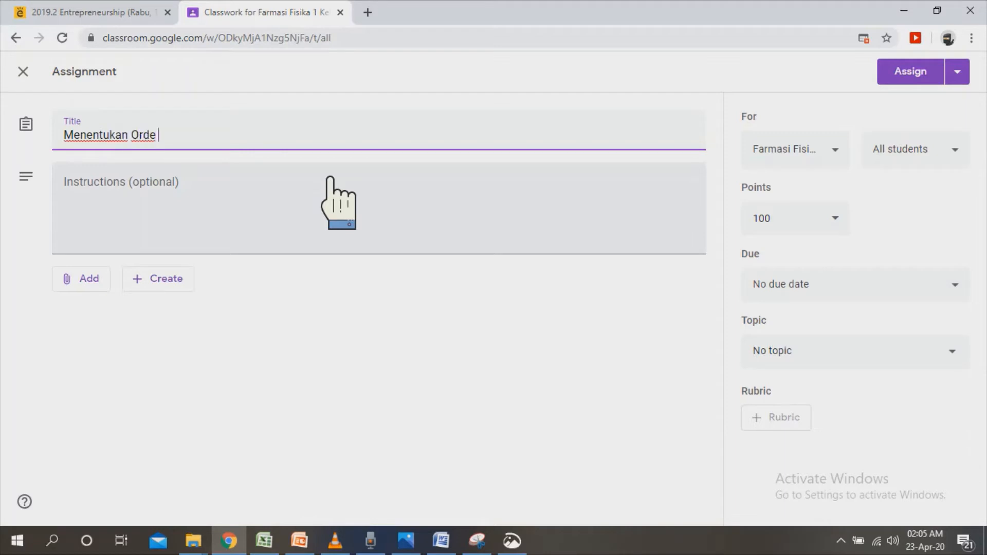
{"action": "type", "text": "Reaksi"}
Enter the assignment instructions "Carilah orde reaksi untuk molekul unsur berikut dengan menggunakan data laju reaksi yang diberikan".
{"action": "left_click", "coordinate": [170, 196]}
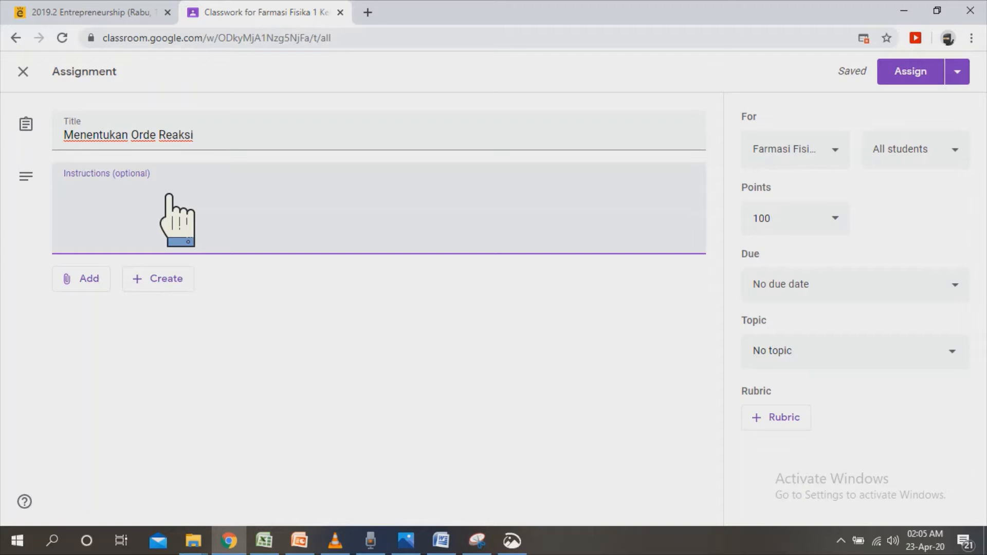
{"action": "type", "text": "Carilah ore"}
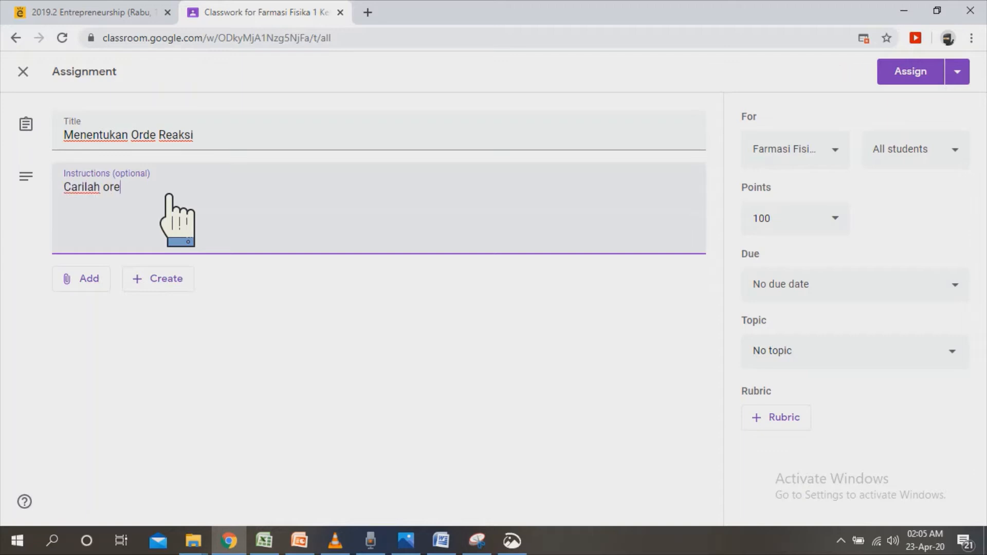
{"action": "key", "text": "BackSpace"}
{"action": "type", "text": "de reaksi untuk mol"}
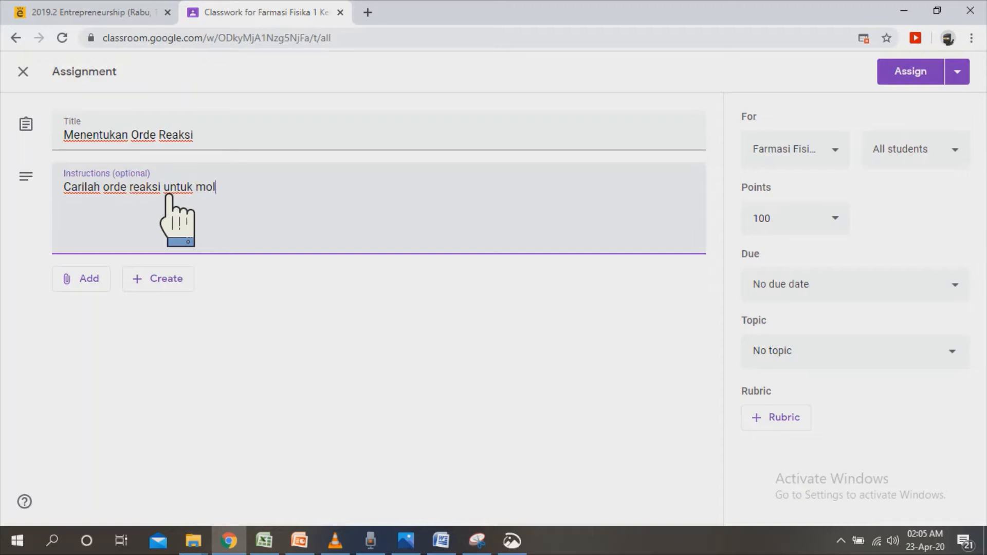
{"action": "type", "text": "ekul "}
{"action": "type", "text": "unsur"}
{"action": "type", "text": " berikut"}
{"action": "type", "text": " dengan "}
{"action": "type", "text": "menggunakan"}
{"action": "type", "text": " data laj"}
{"action": "type", "text": "u reka"}
{"action": "type", "text": "si"}
{"action": "key", "text": "BackSpace"}
{"action": "key", "text": "BackSpace"}
{"action": "key", "text": "BackSpace"}
{"action": "key", "text": "BackSpace"}
{"action": "type", "text": "aksi "}
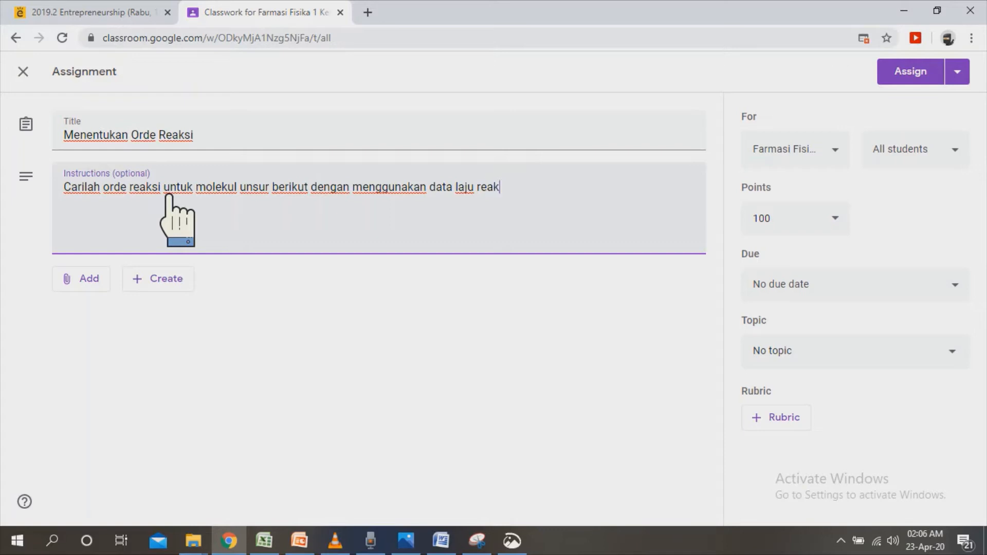
{"action": "type", "text": "yang diberikan"}
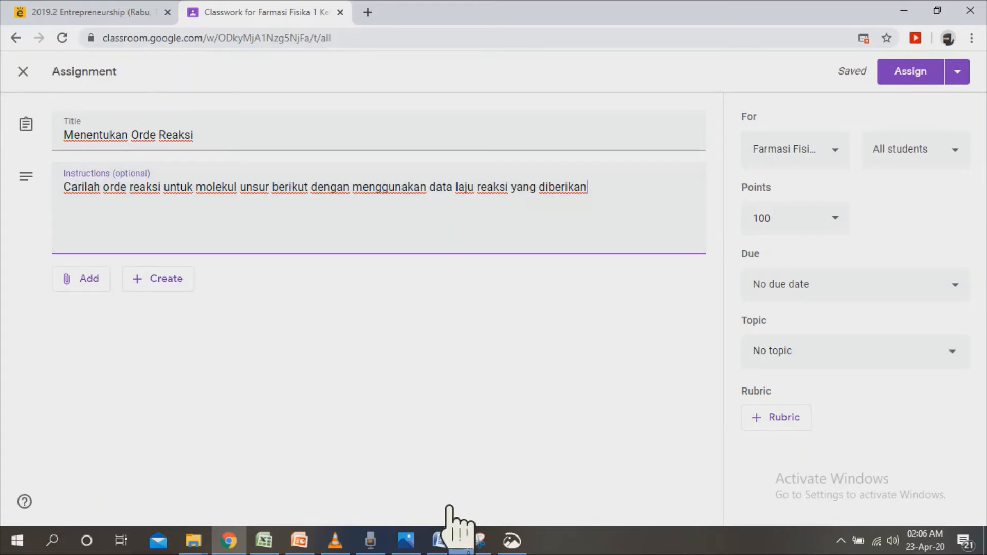
Switch to the Word document UJIAN TENGAH SEMESTER FARMASI FISIKA 2019 and bring question 29 with its reaction-rate table into view.
{"action": "left_click", "coordinate": [444, 542]}
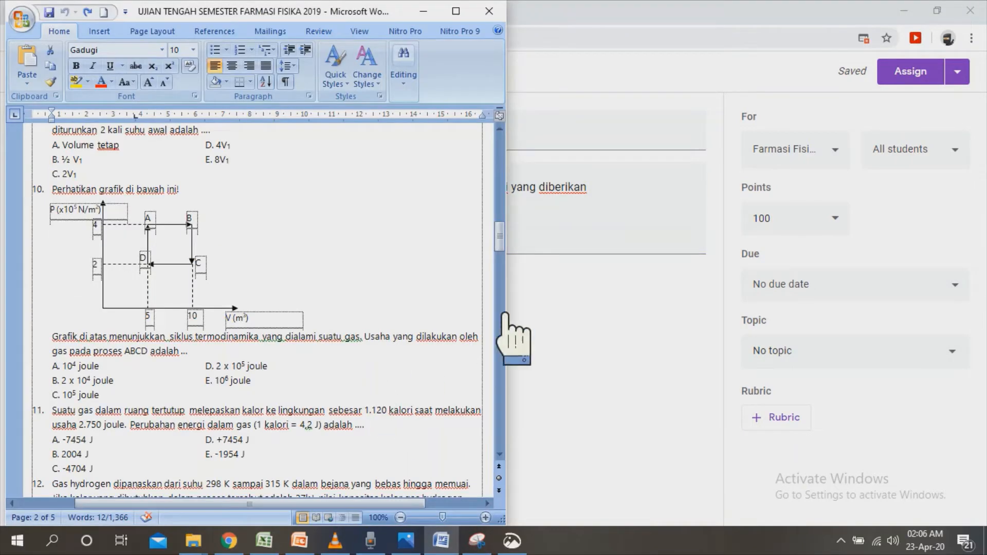
{"action": "left_click_drag", "start_coordinate": [500, 237], "coordinate": [504, 431]}
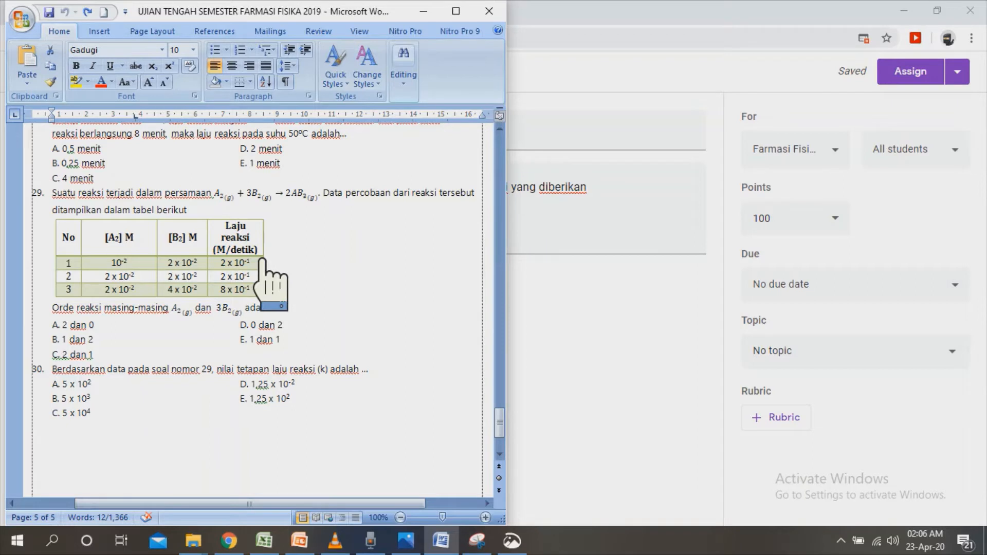
{"action": "left_click", "coordinate": [628, 399]}
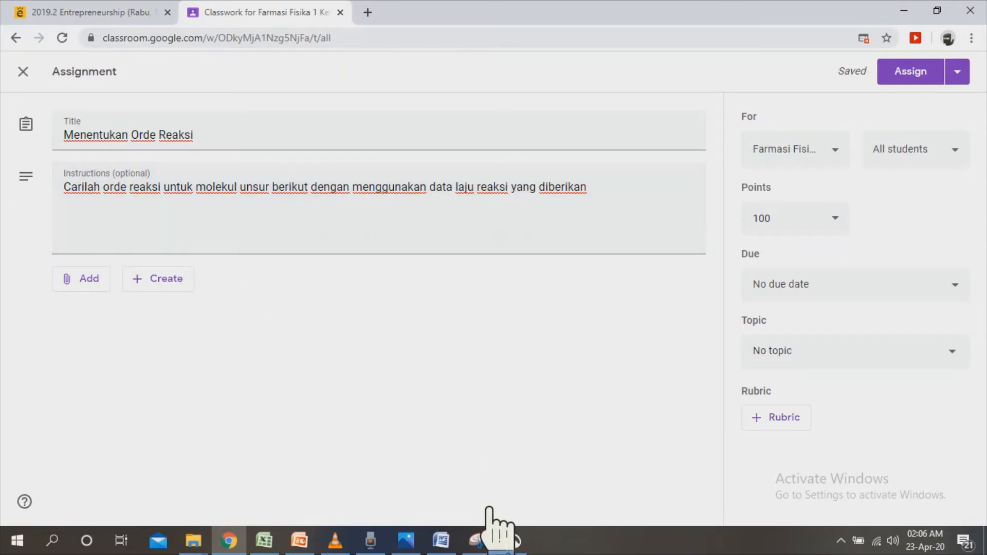
{"action": "left_click", "coordinate": [441, 540]}
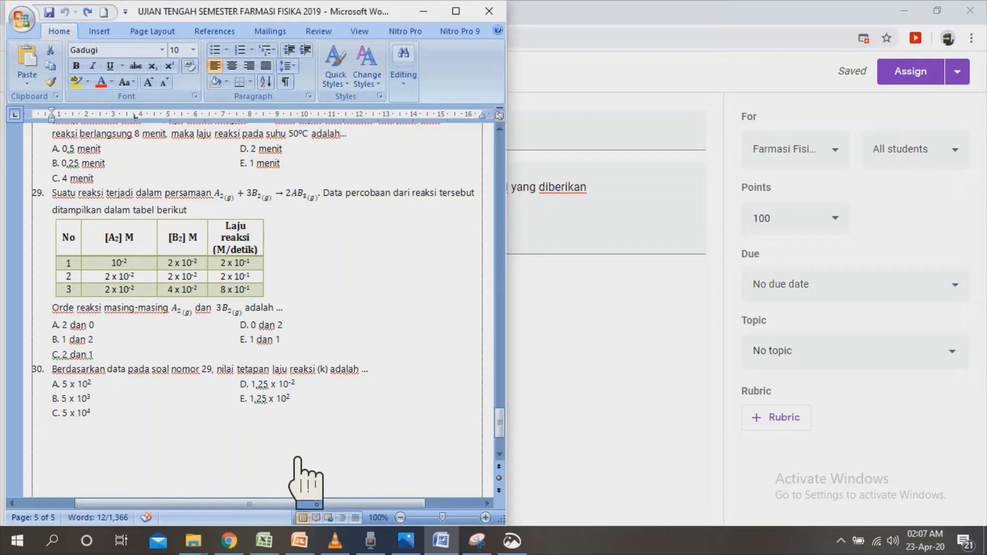
{"action": "left_click", "coordinate": [53, 541]}
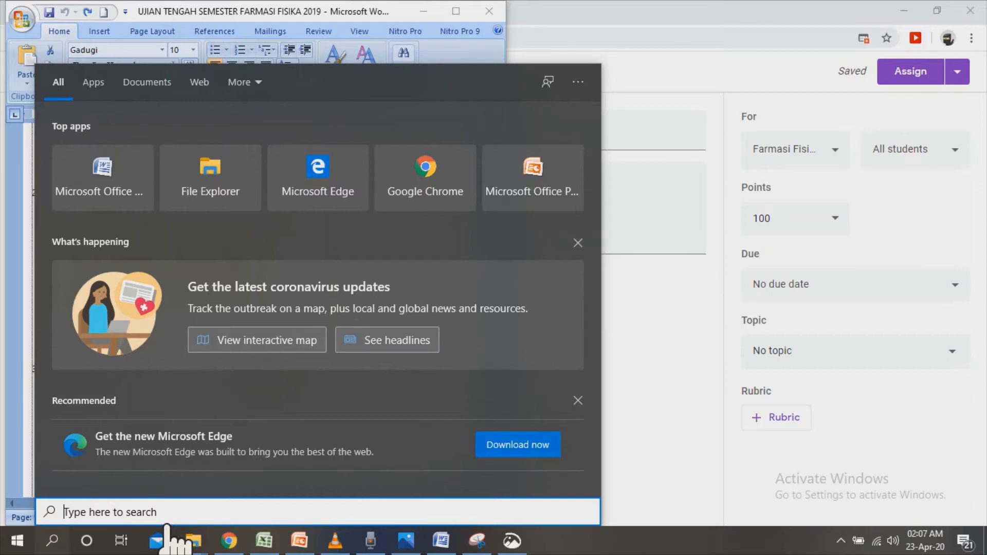
{"action": "type", "text": "sni"}
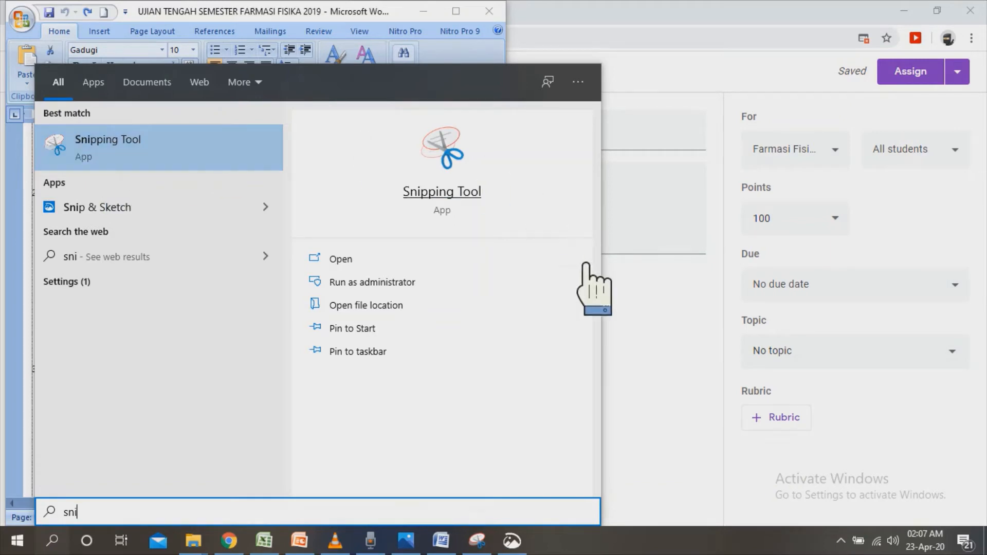
{"action": "left_click", "coordinate": [655, 370]}
Capture a rectangular snip of question 29's text and table in the Word document with Snip & Sketch.
{"action": "left_click", "coordinate": [512, 541]}
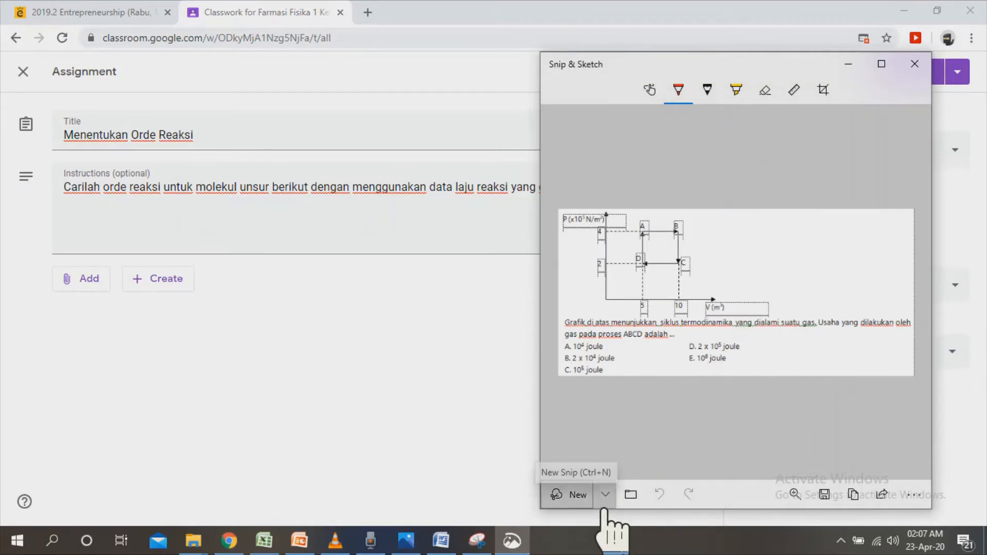
{"action": "left_click", "coordinate": [605, 508]}
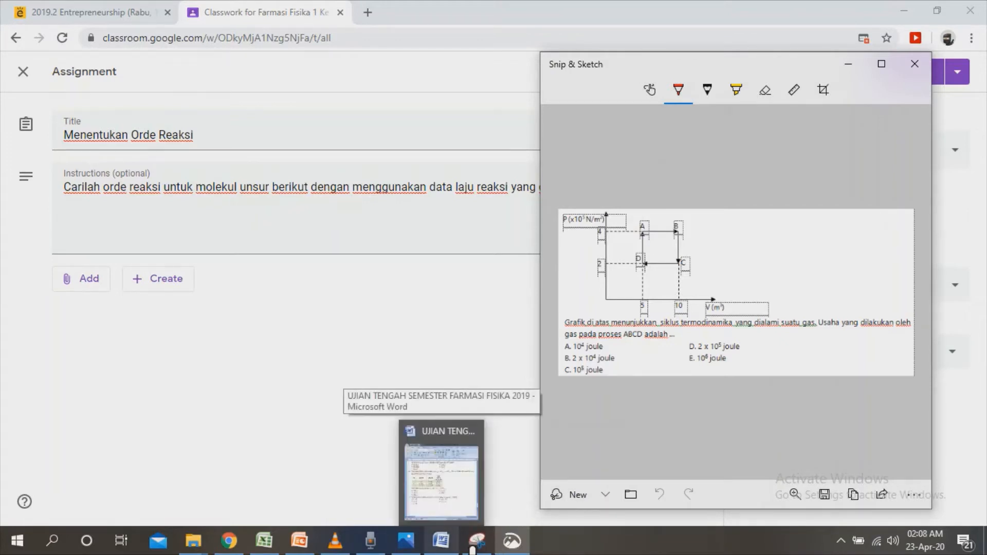
{"action": "left_click", "coordinate": [442, 473]}
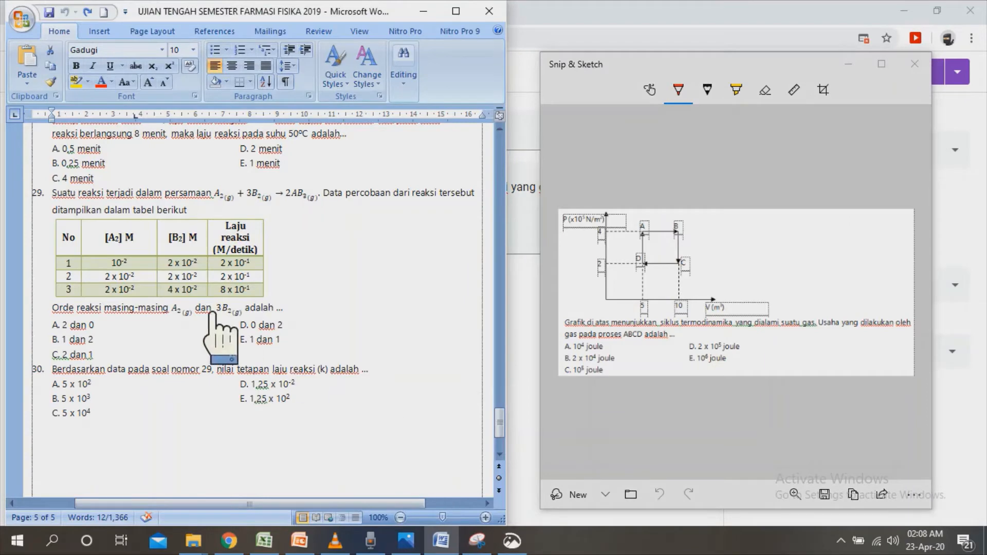
{"action": "left_click", "coordinate": [591, 495]}
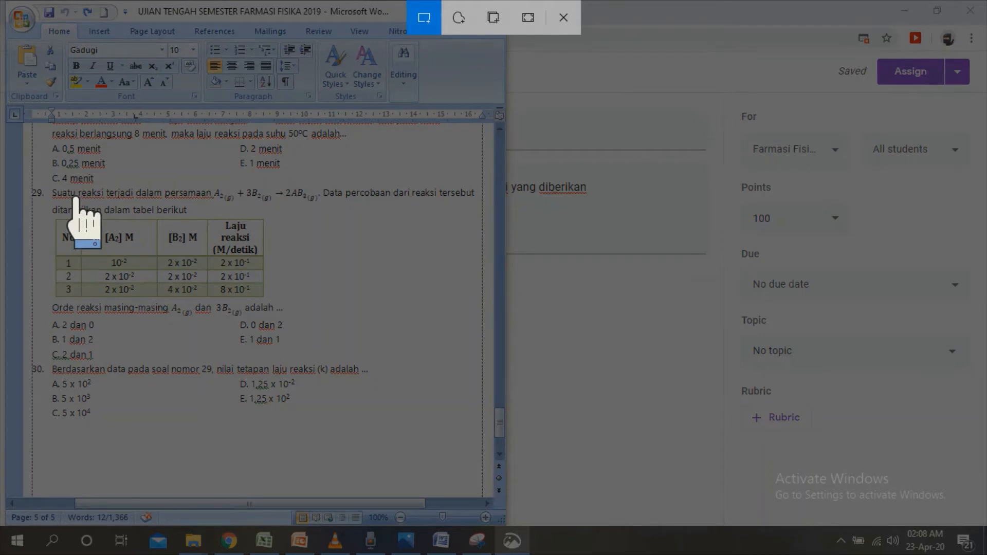
{"action": "mouse_move", "coordinate": [48, 184]}
{"action": "left_mouse_down"}
{"action": "mouse_move", "coordinate": [136, 277]}
{"action": "mouse_move", "coordinate": [401, 362]}
{"action": "mouse_move", "coordinate": [452, 363]}
{"action": "mouse_move", "coordinate": [467, 321]}
{"action": "mouse_move", "coordinate": [484, 317]}
{"action": "mouse_move", "coordinate": [475, 317]}
{"action": "left_mouse_up"}
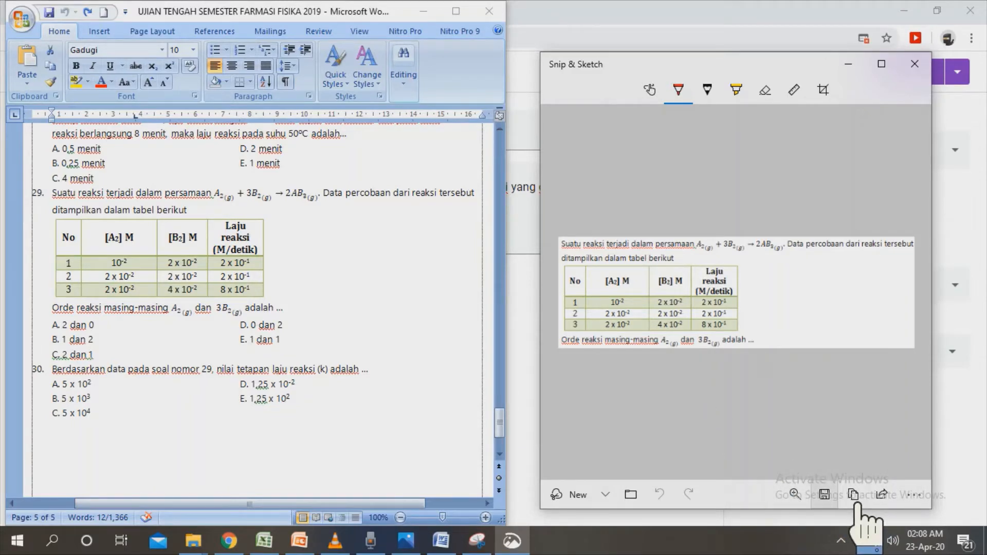
Save the snip as a PNG named "mencari orde reaksi" in the UTS Farmasi Fisika folder.
{"action": "left_click", "coordinate": [826, 495]}
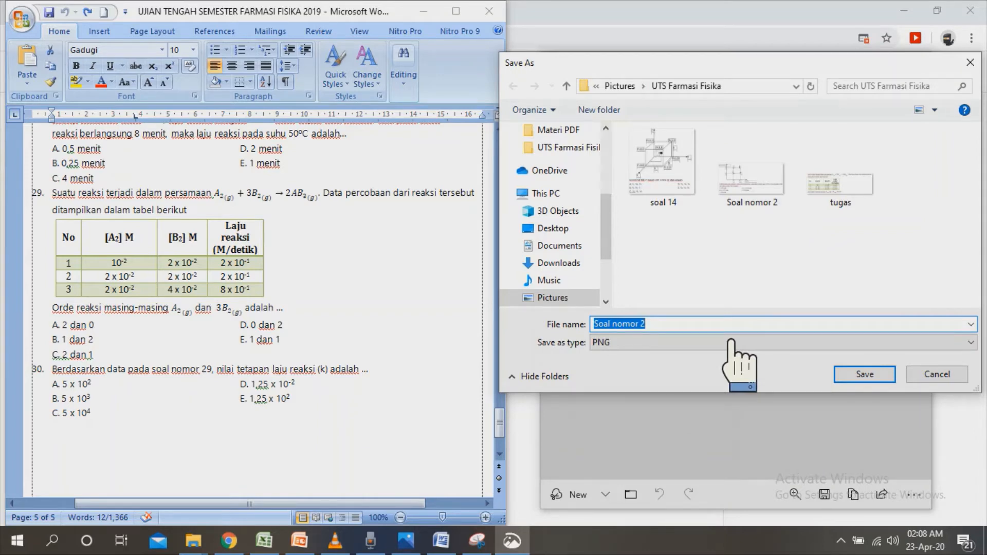
{"action": "type", "text": "mencari orde reaksi"}
{"action": "left_click", "coordinate": [893, 381]}
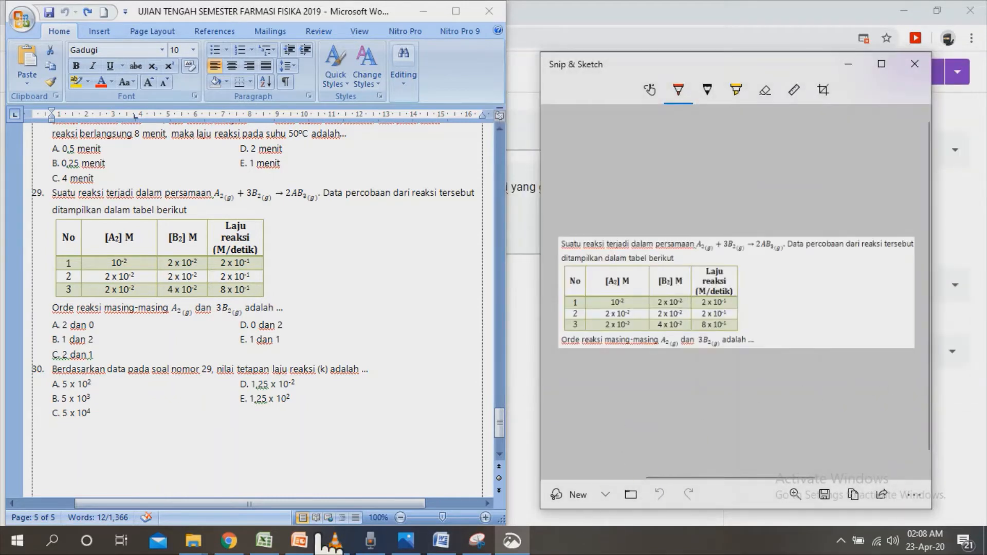
Switch back to the assignment in Chrome and upload mencari orde reaksi.png from the computer as its attachment.
{"action": "left_click", "coordinate": [245, 549]}
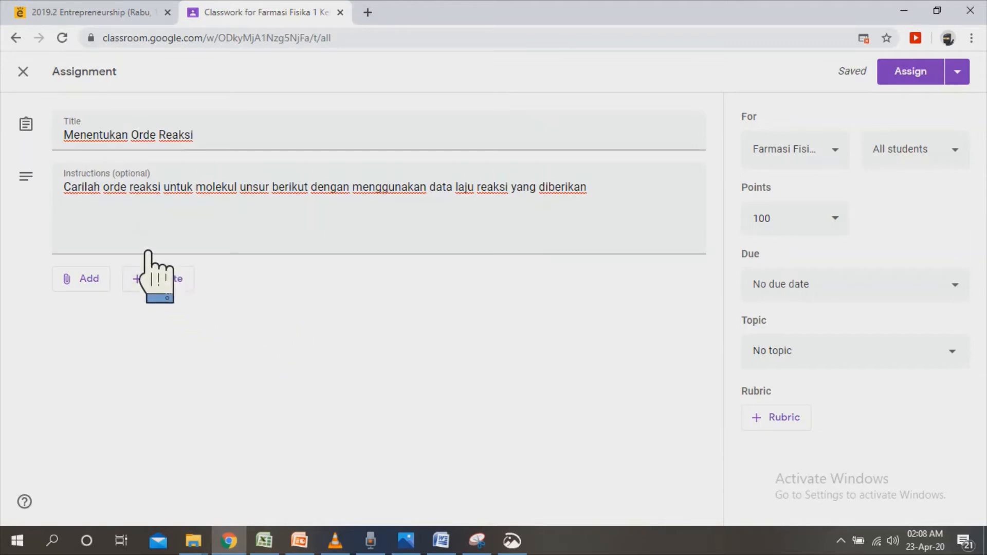
{"action": "left_click", "coordinate": [109, 288]}
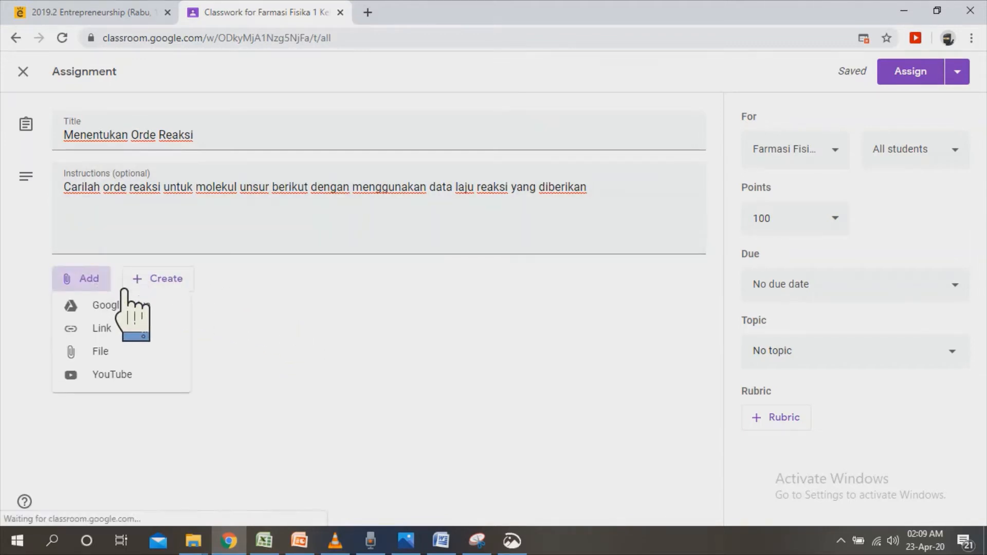
{"action": "left_click", "coordinate": [139, 366]}
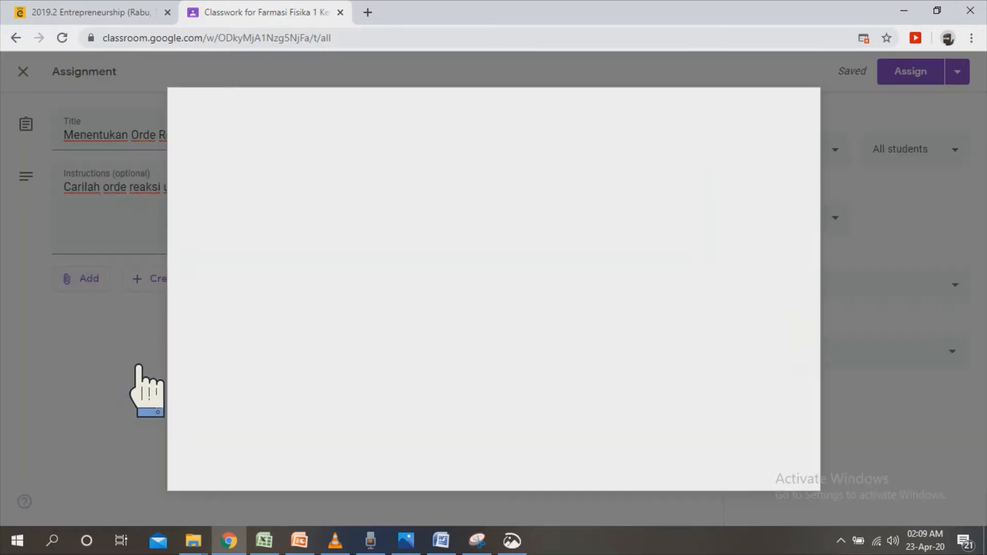
{"action": "left_click", "coordinate": [498, 311]}
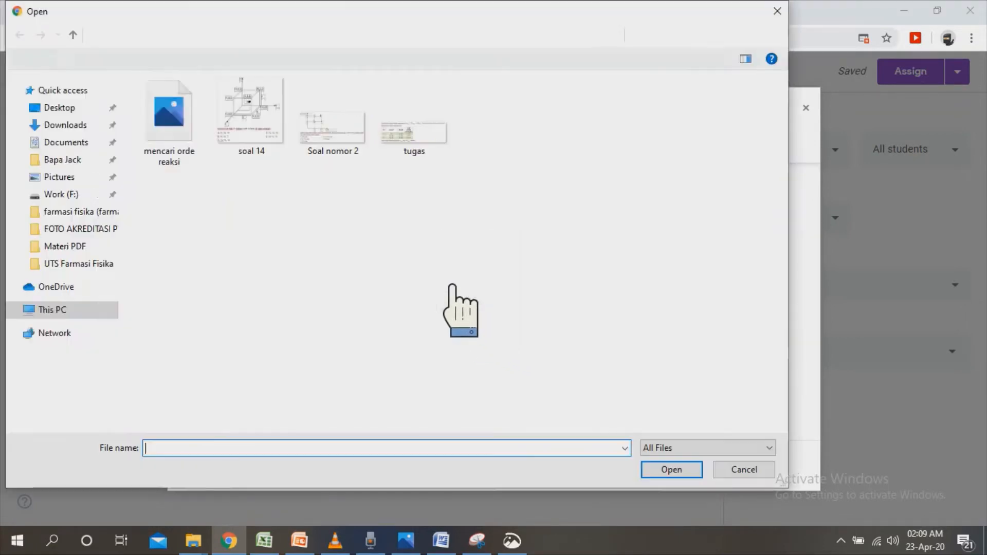
{"action": "double_click", "coordinate": [200, 151]}
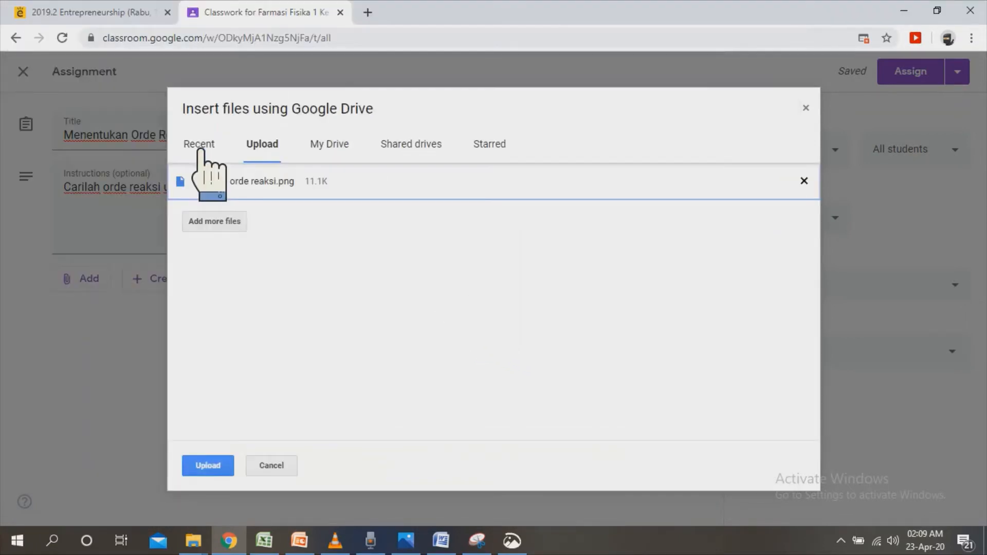
{"action": "left_click", "coordinate": [231, 469]}
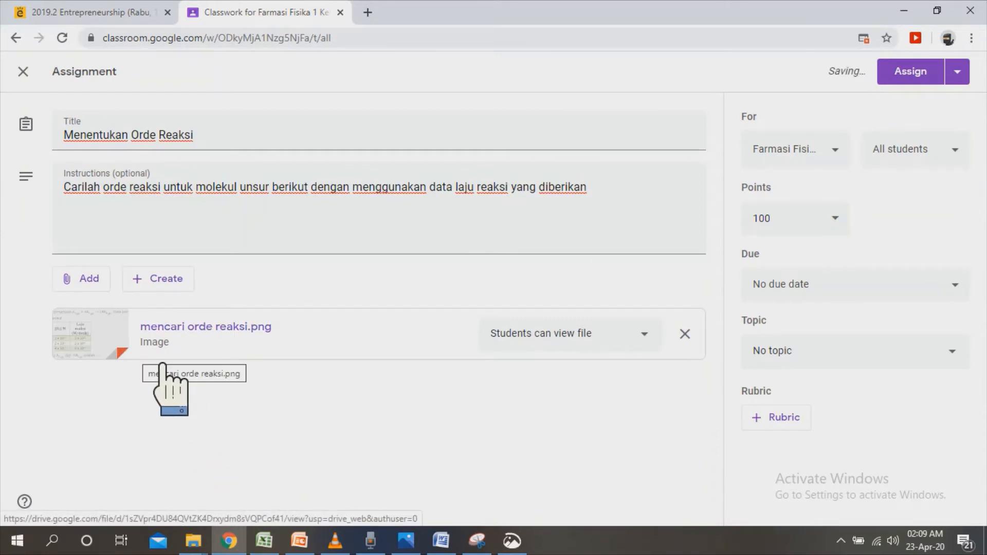
{"action": "left_click", "coordinate": [117, 292]}
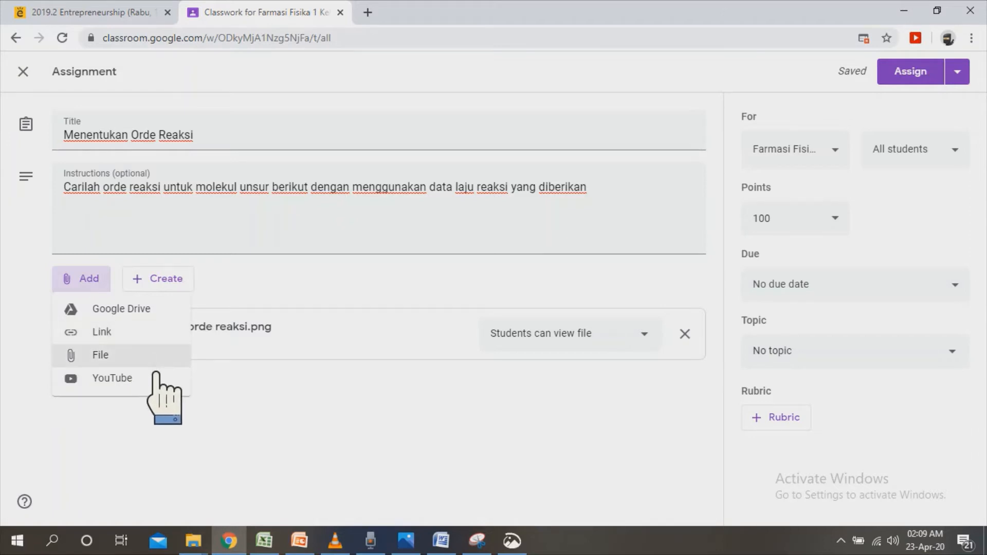
{"action": "left_click", "coordinate": [303, 417]}
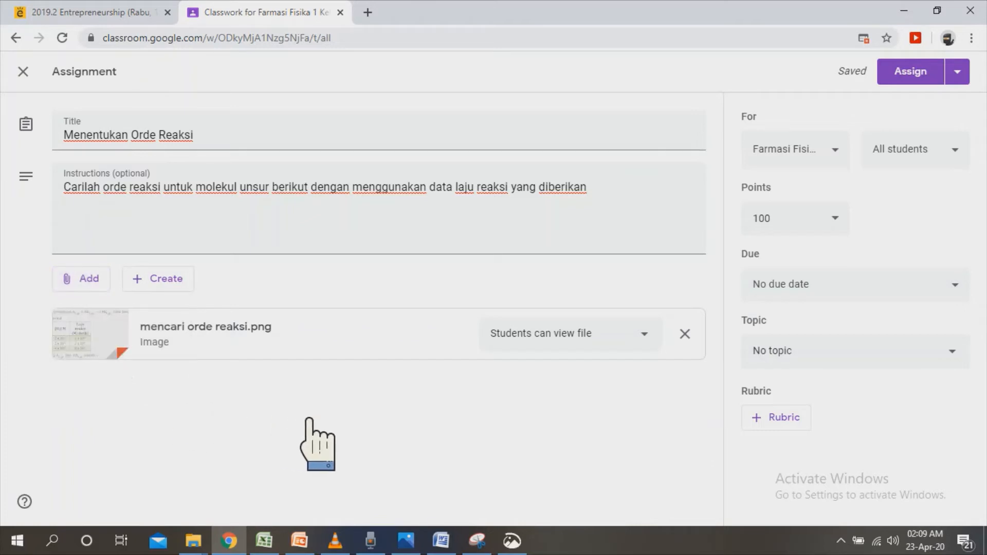
{"action": "left_click", "coordinate": [207, 290]}
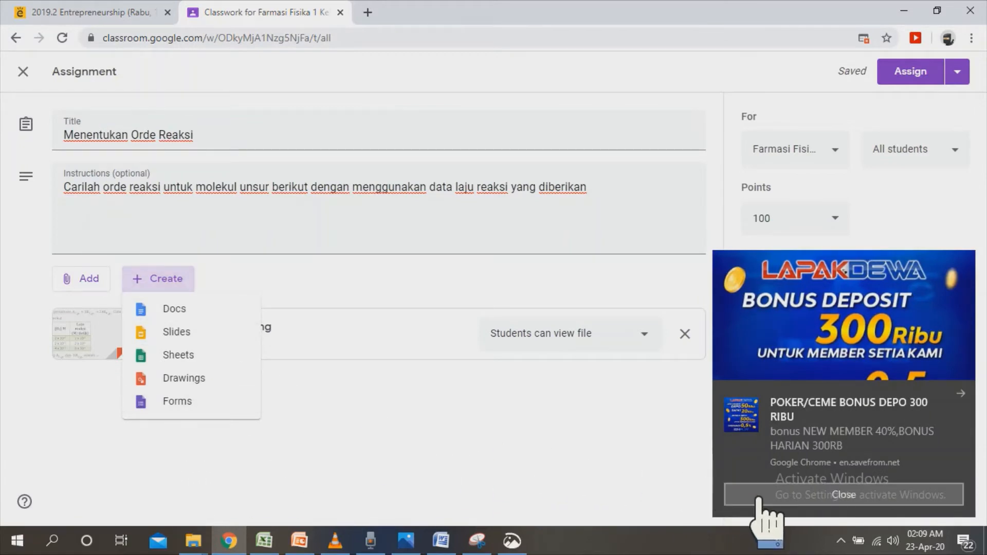
{"action": "left_click", "coordinate": [755, 498]}
{"action": "left_click", "coordinate": [487, 409]}
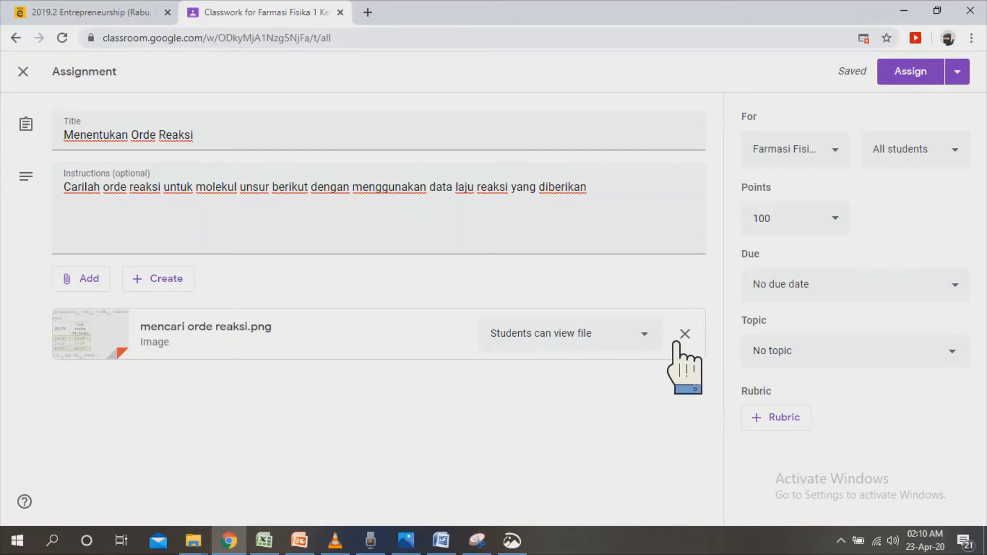
Give students view access to the attached image and set the assignment's due date to Apr 28, 2020.
{"action": "left_click", "coordinate": [653, 341]}
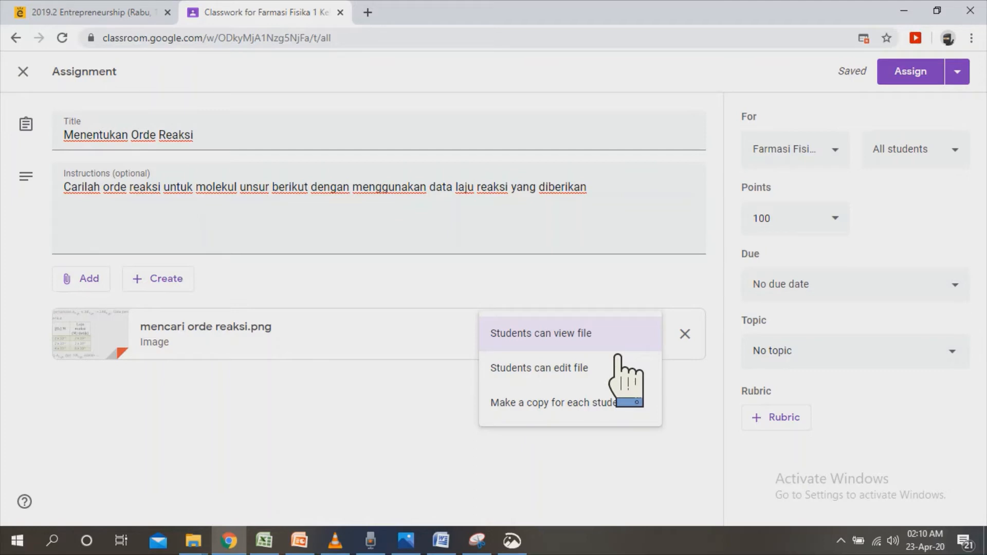
{"action": "left_click", "coordinate": [590, 345]}
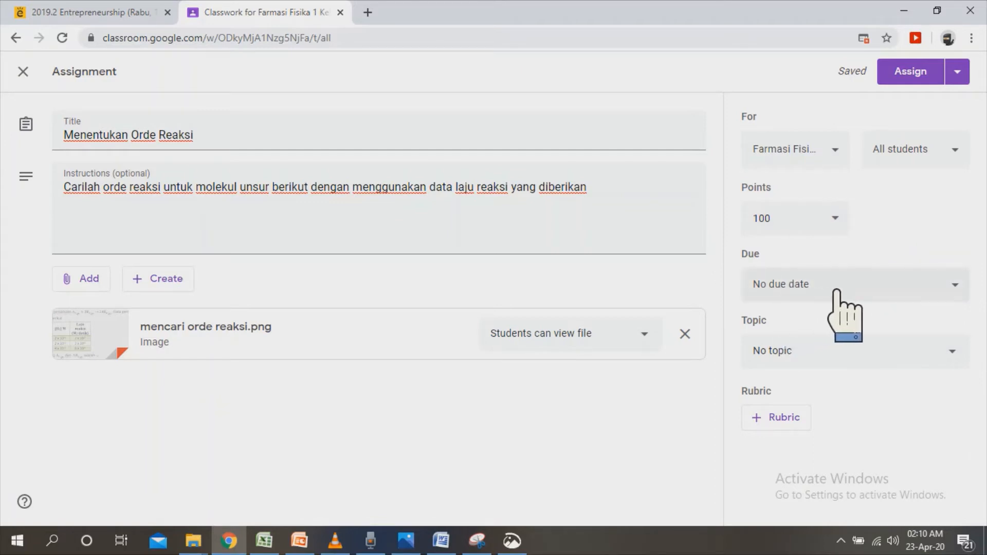
{"action": "left_click", "coordinate": [901, 295]}
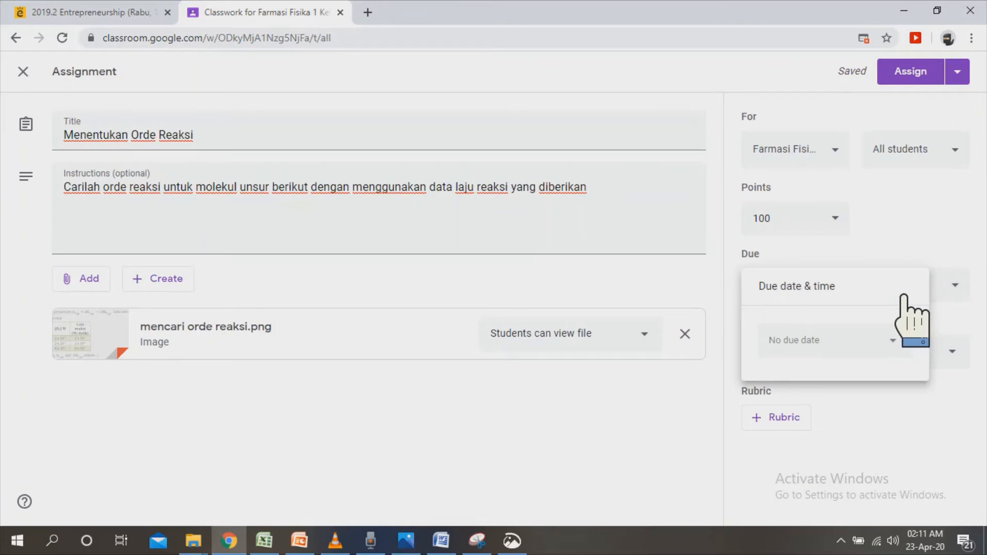
{"action": "left_click", "coordinate": [846, 342]}
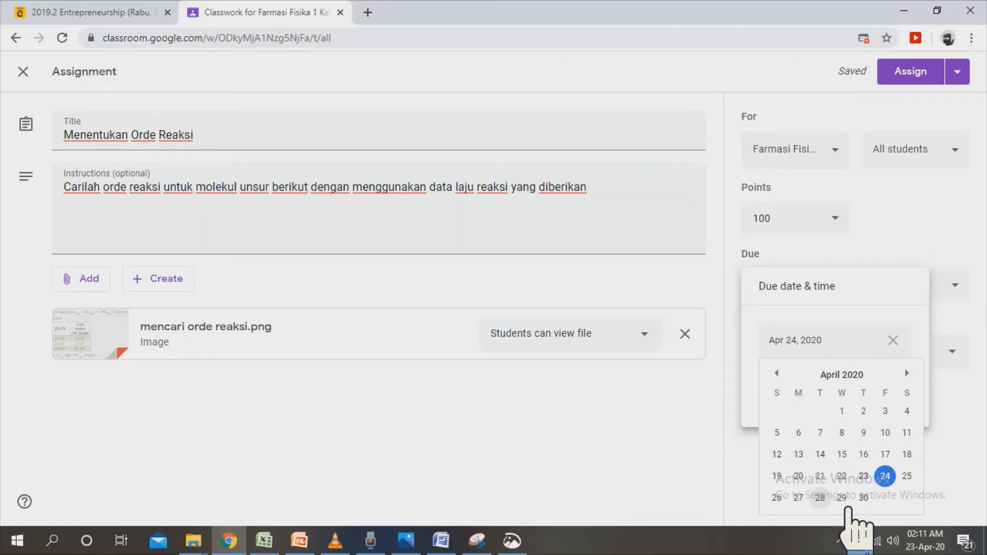
{"action": "left_click", "coordinate": [820, 498]}
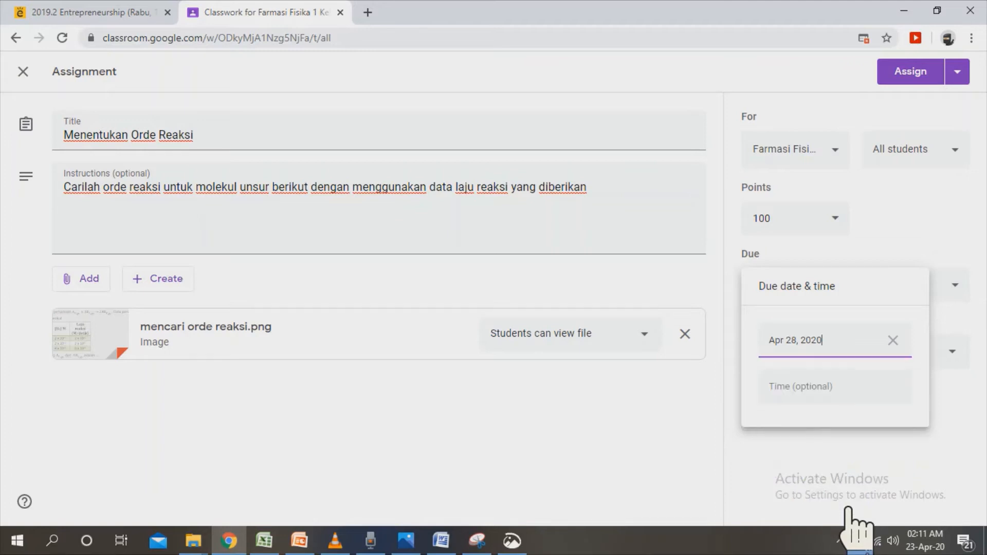
Set the assignment's due time to 9:59 PM.
{"action": "left_click", "coordinate": [843, 393]}
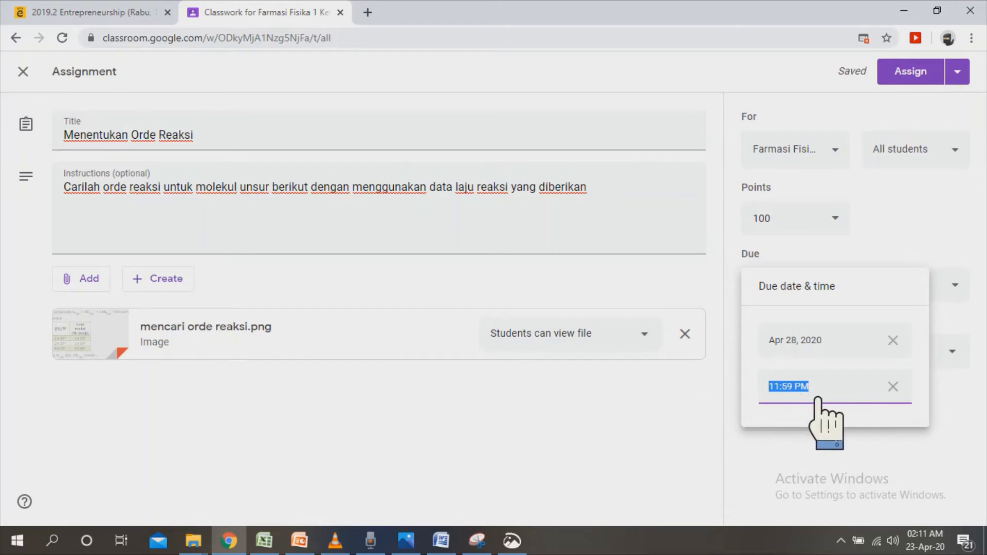
{"action": "left_click", "coordinate": [805, 398]}
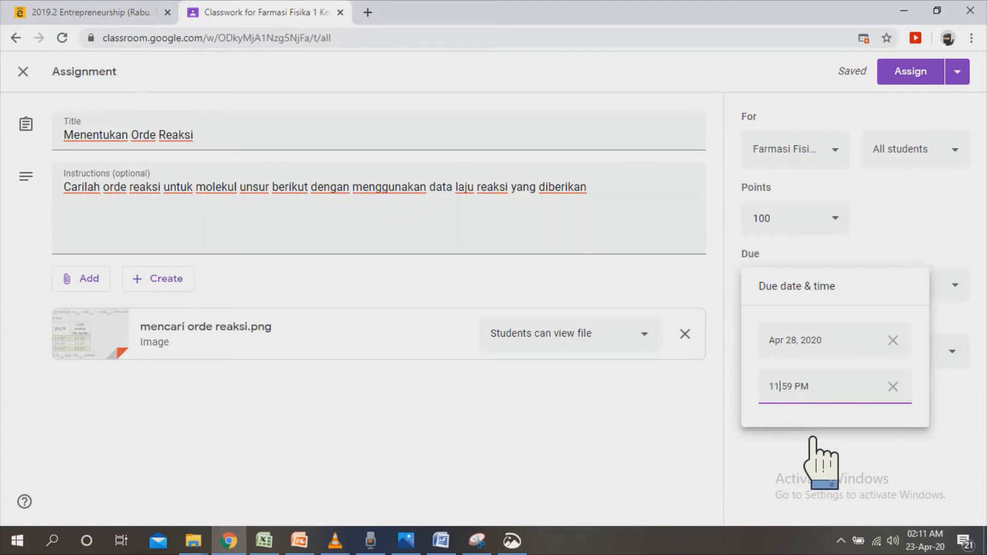
{"action": "key", "text": "BackSpace"}
{"action": "type", "text": "0"}
{"action": "key", "text": "shift+Left"}
{"action": "key", "text": "shift+Left"}
{"action": "type", "text": "9"}
{"action": "left_click", "coordinate": [881, 480]}
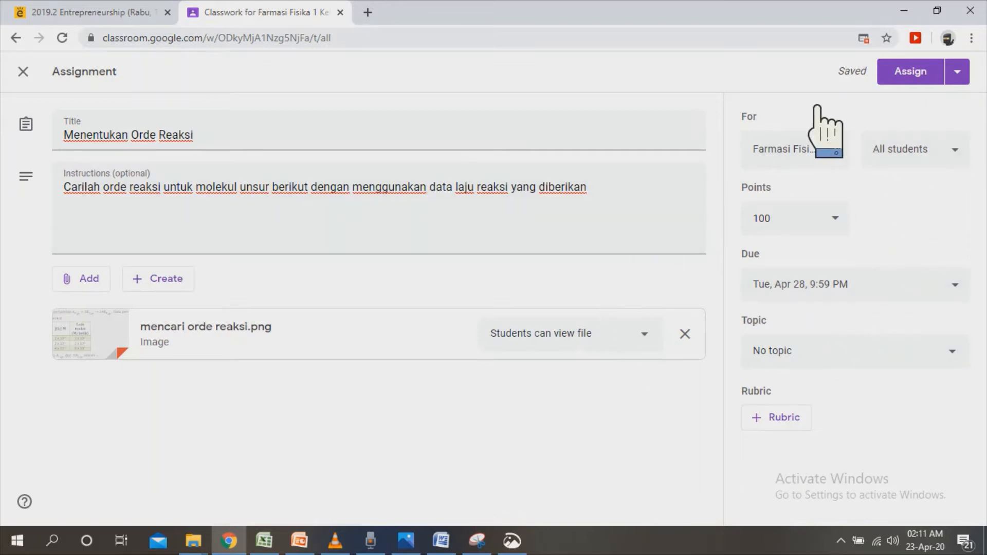
Assign "Menentukan Orde Reaksi" to the class and check its post in the class stream, returning to the classwork list.
{"action": "left_click", "coordinate": [933, 86]}
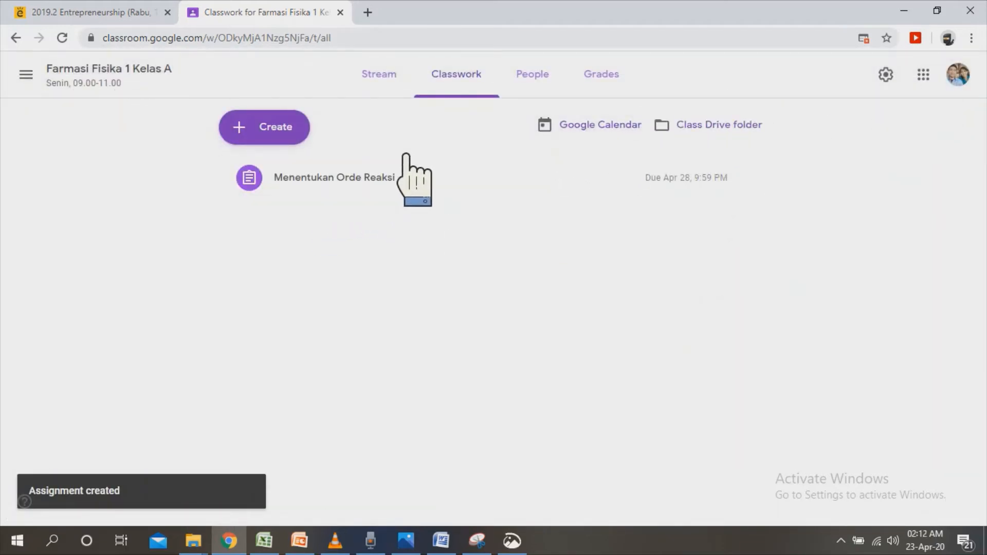
{"action": "left_click", "coordinate": [407, 93]}
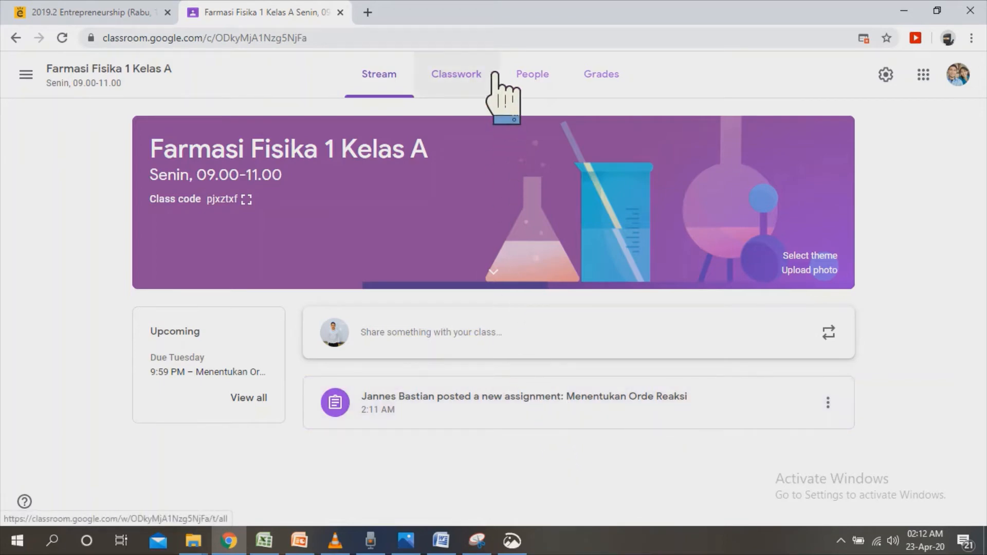
{"action": "left_click", "coordinate": [494, 90]}
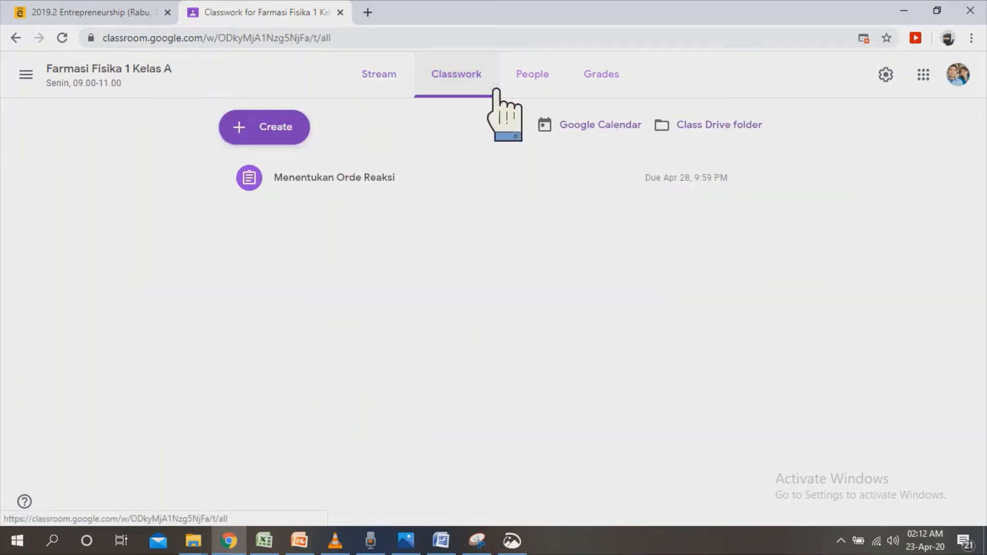
Create a quiz assignment titled "Ujian Tengah Semester".
{"action": "left_click", "coordinate": [315, 142]}
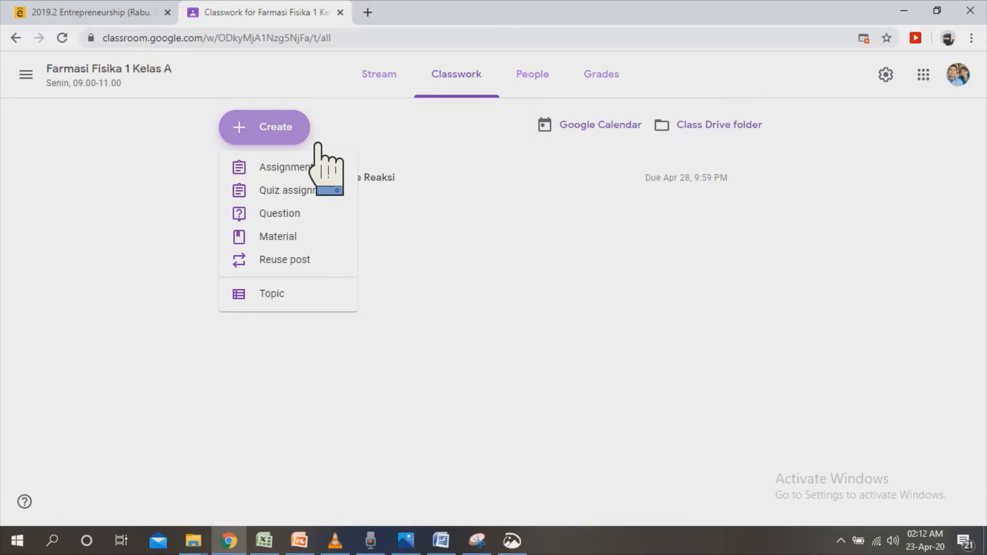
{"action": "left_click", "coordinate": [330, 196]}
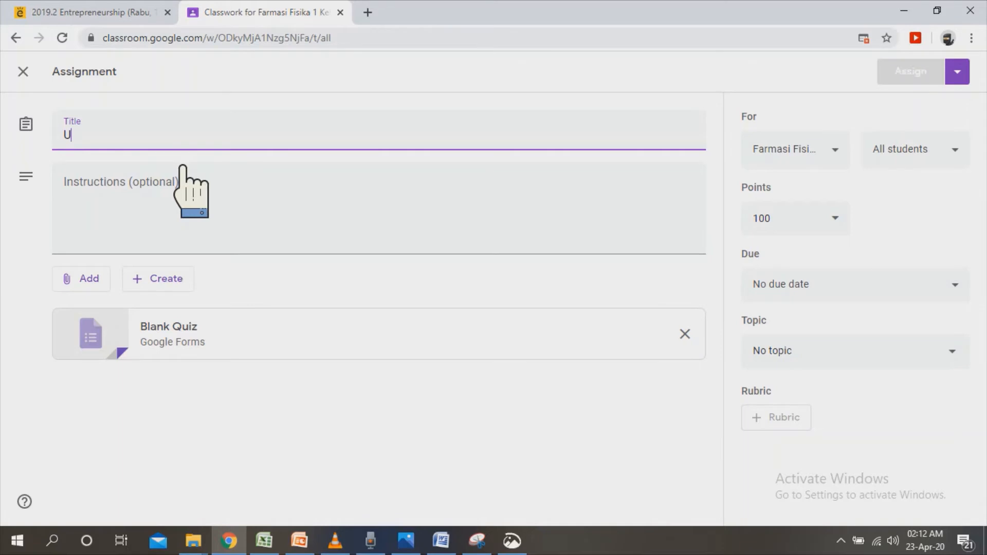
{"action": "type", "text": "Ujian Tengah S"}
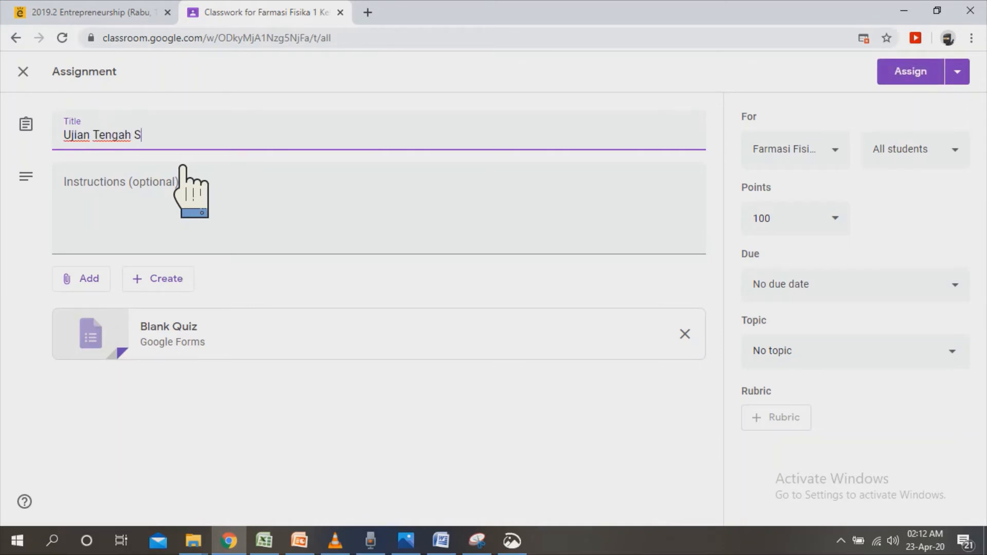
{"action": "type", "text": "emester"}
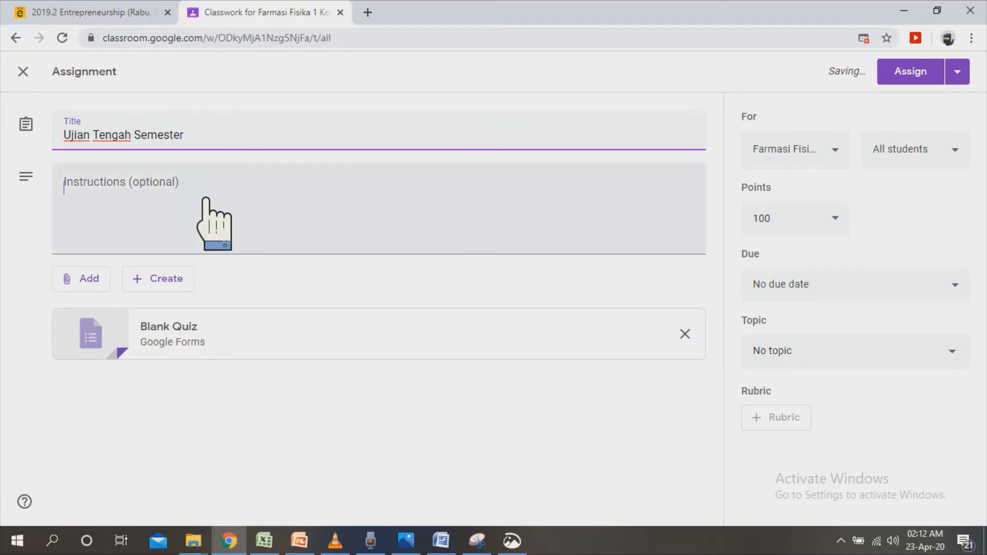
{"action": "left_click", "coordinate": [206, 199]}
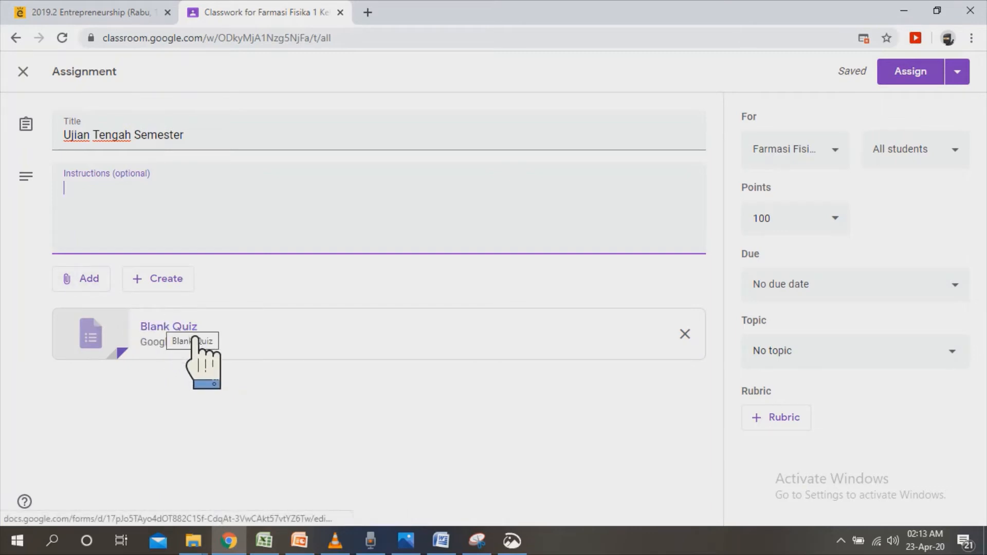
{"action": "left_click", "coordinate": [105, 280]}
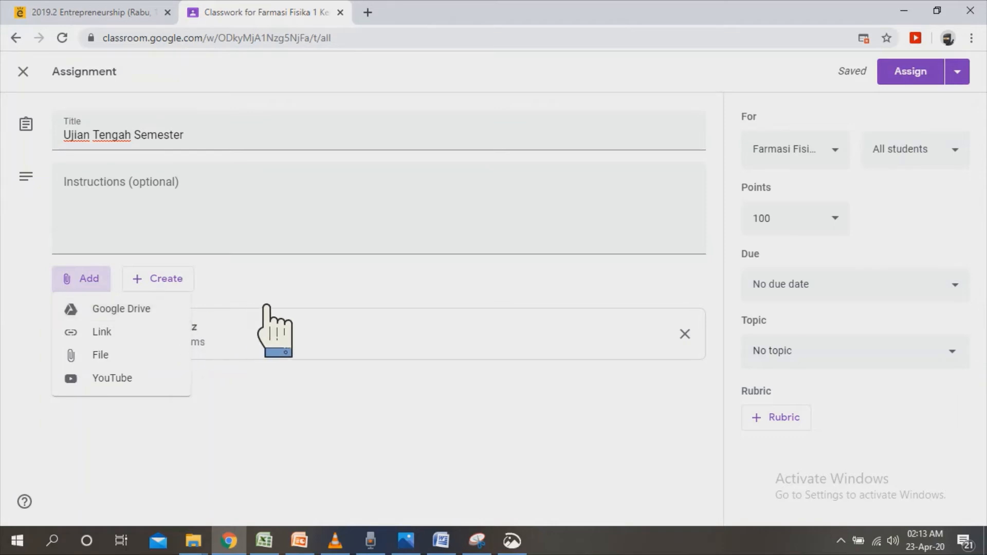
{"action": "left_click", "coordinate": [264, 321]}
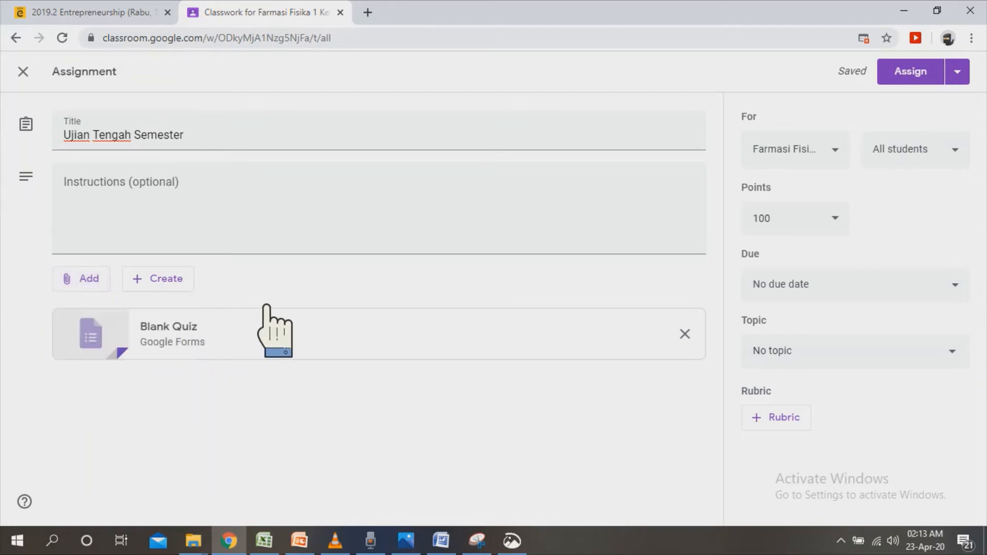
Open the attached Blank Quiz form and change its heading to "Ujian Tengah Semester".
{"action": "left_click", "coordinate": [198, 341]}
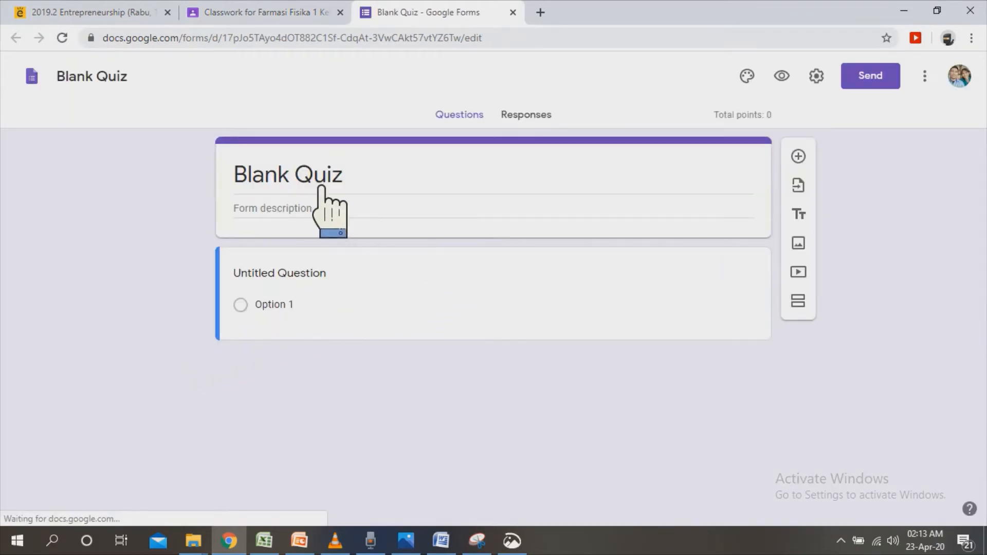
{"action": "left_click", "coordinate": [376, 186]}
{"action": "type", "text": "Uj"}
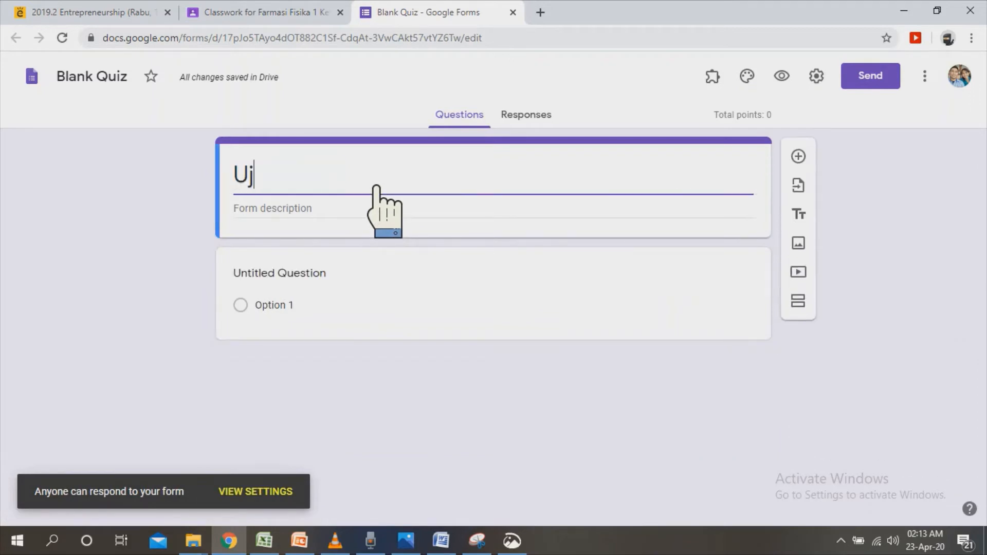
{"action": "type", "text": "ian Tengah "}
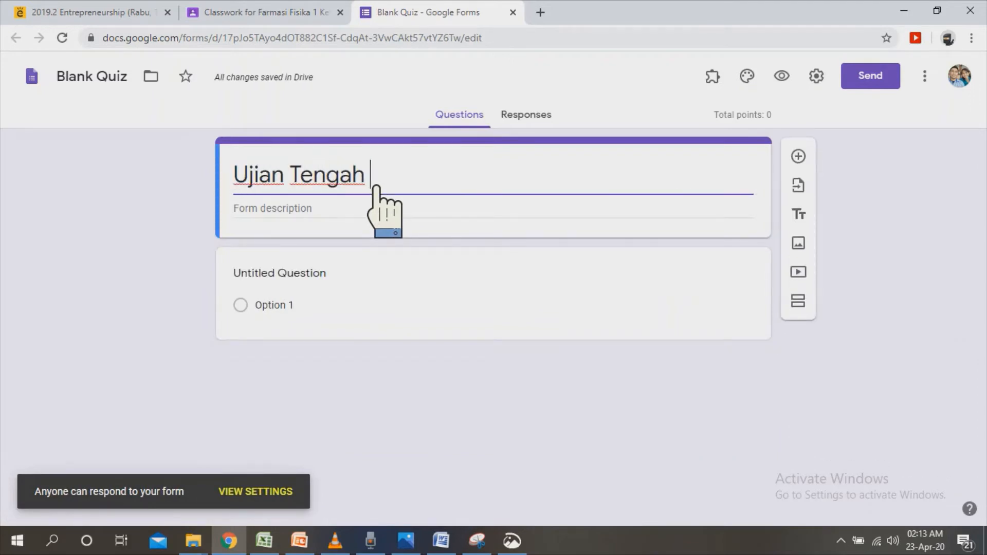
{"action": "type", "text": "Semester"}
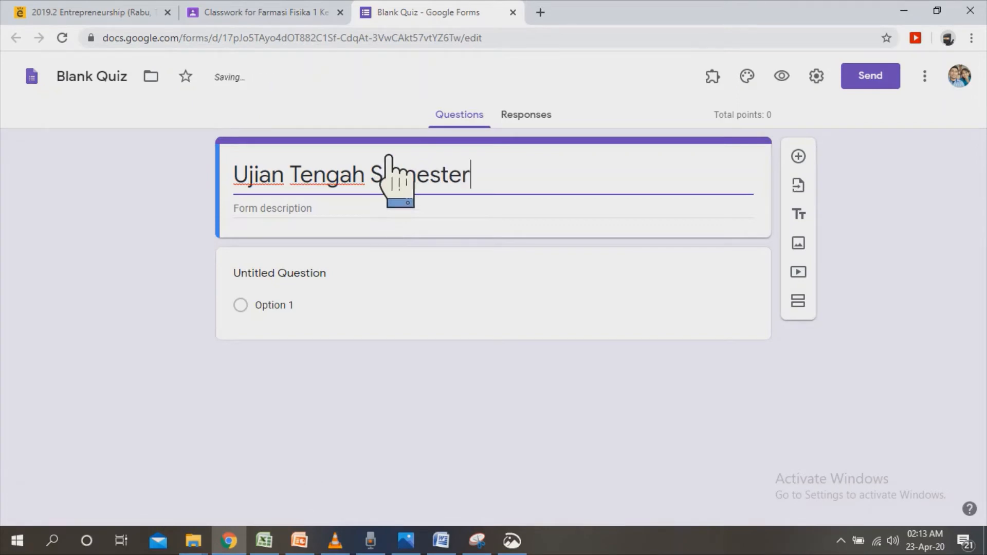
Copy the exam details from Mata Kuliah to Dosen Pengampu in the Word exam document into the quiz form's description.
{"action": "left_click", "coordinate": [388, 222]}
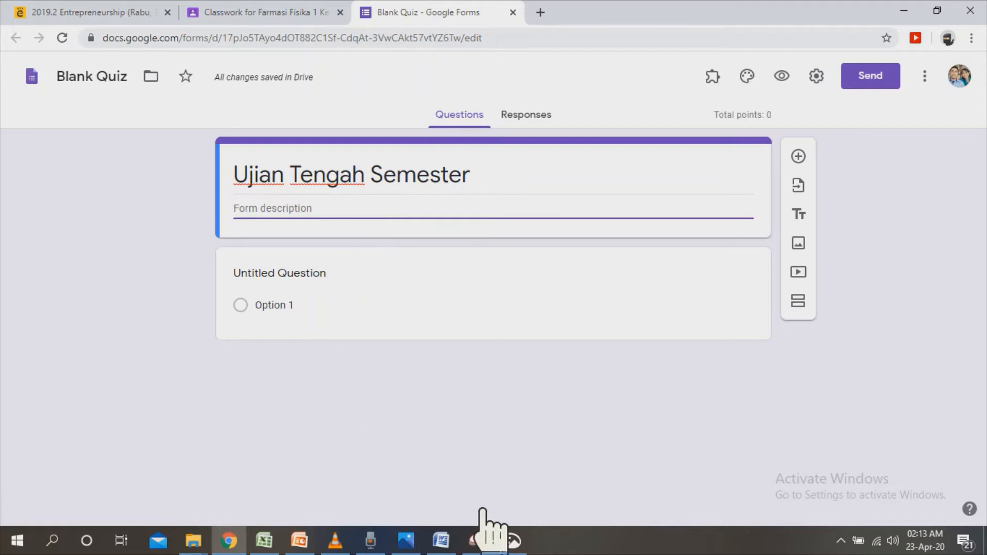
{"action": "left_click", "coordinate": [442, 540]}
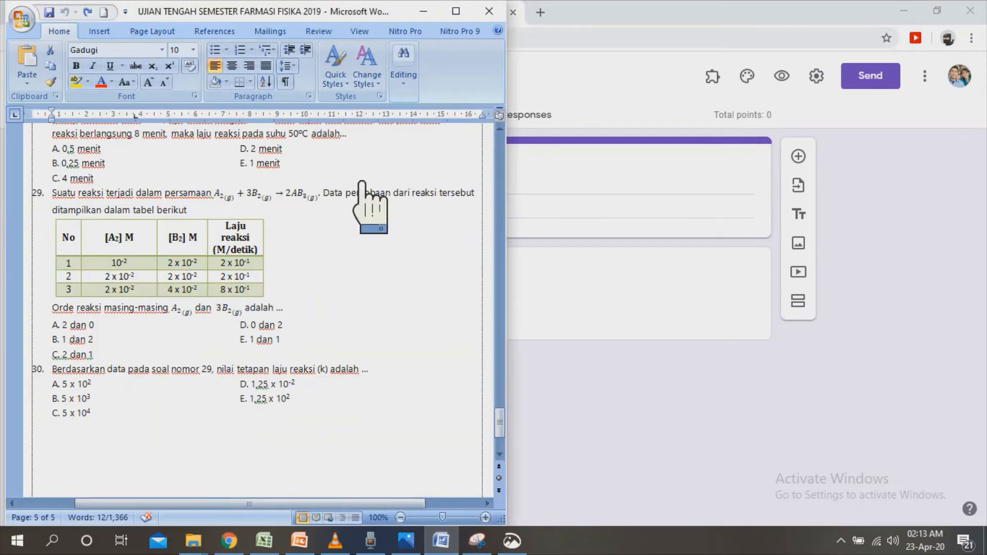
{"action": "left_click_drag", "start_coordinate": [499, 424], "coordinate": [517, 157]}
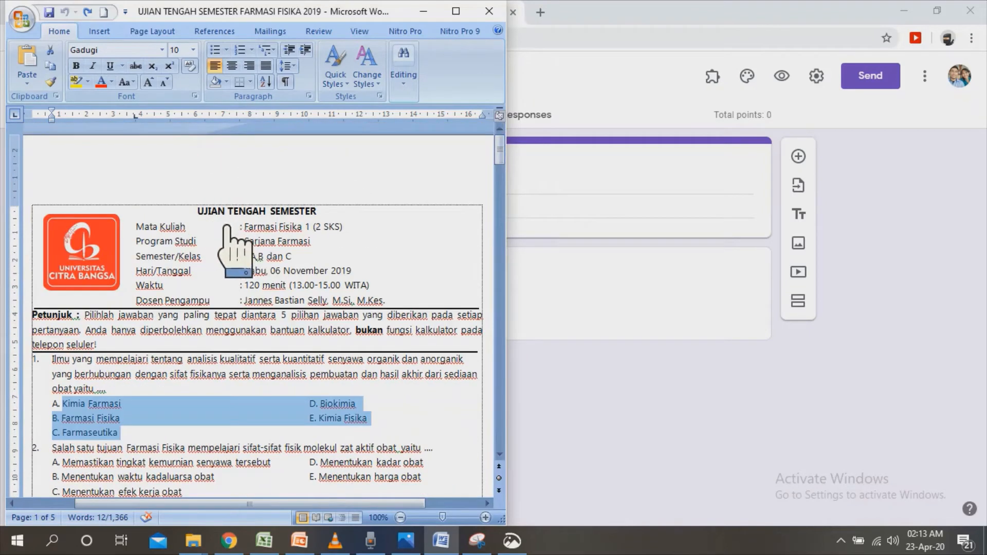
{"action": "left_click_drag", "start_coordinate": [183, 226], "coordinate": [413, 311]}
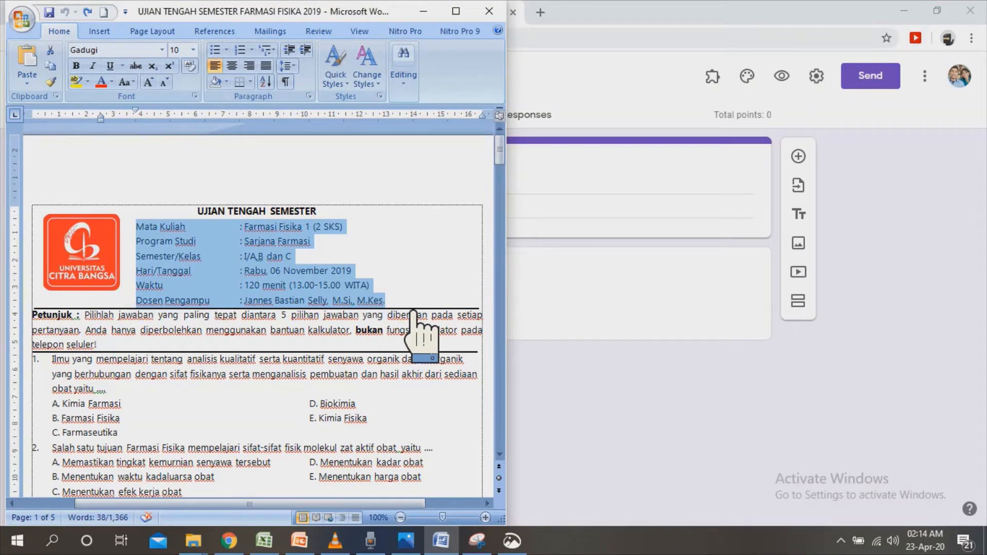
{"action": "left_click", "coordinate": [594, 335]}
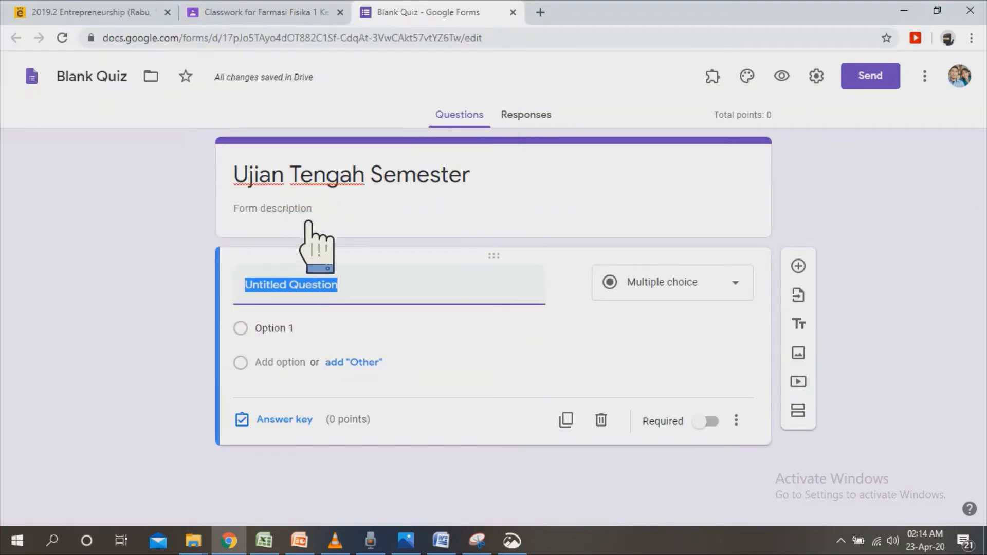
{"action": "left_click", "coordinate": [308, 222]}
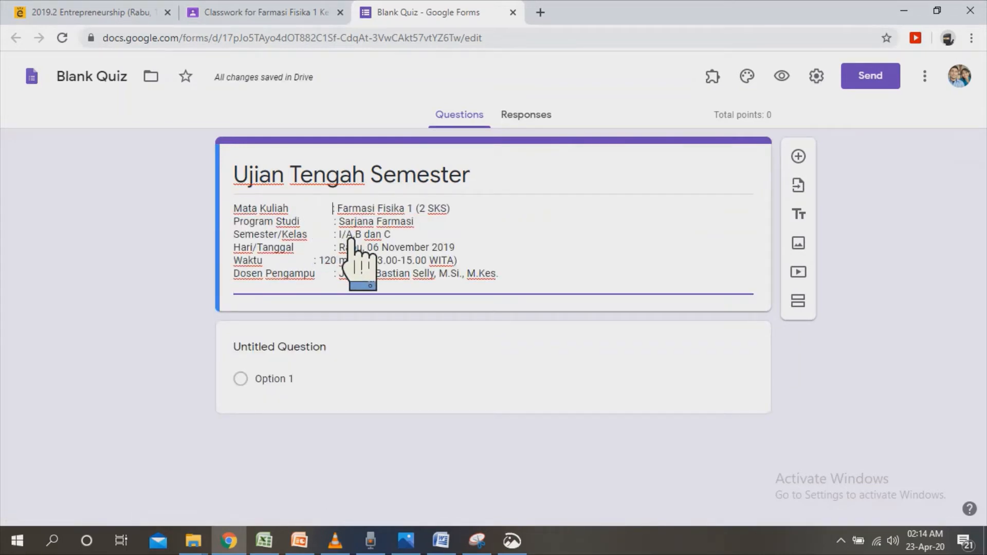
Align the colons of the Mata Kuliah and Waktu lines with the other lines in the form description.
{"action": "key", "text": "Down"}
{"action": "key", "text": "Down"}
{"action": "key", "text": "Down"}
{"action": "key", "text": "Down"}
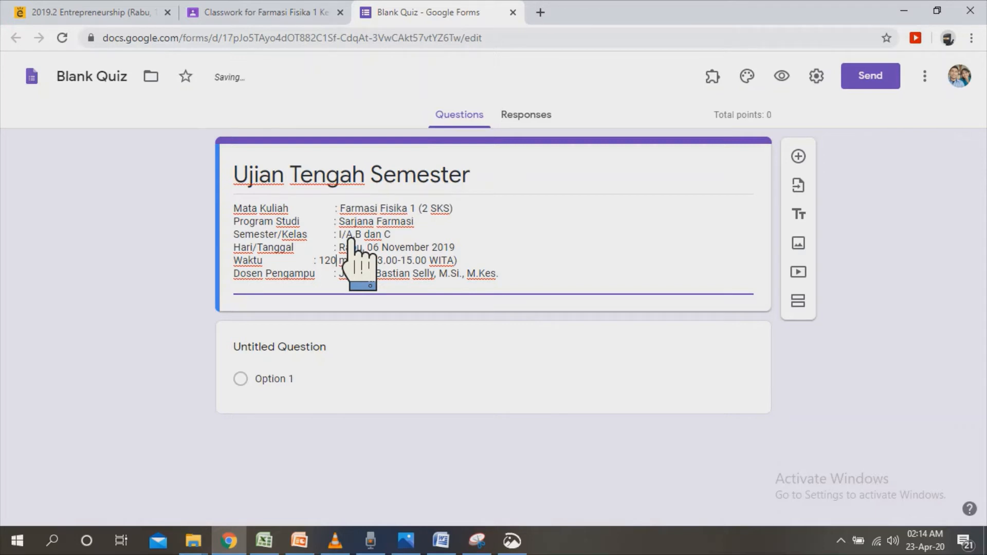
{"action": "key", "text": "Left"}
{"action": "key", "text": "Left"}
{"action": "key", "text": "Left"}
{"action": "key", "text": "Left"}
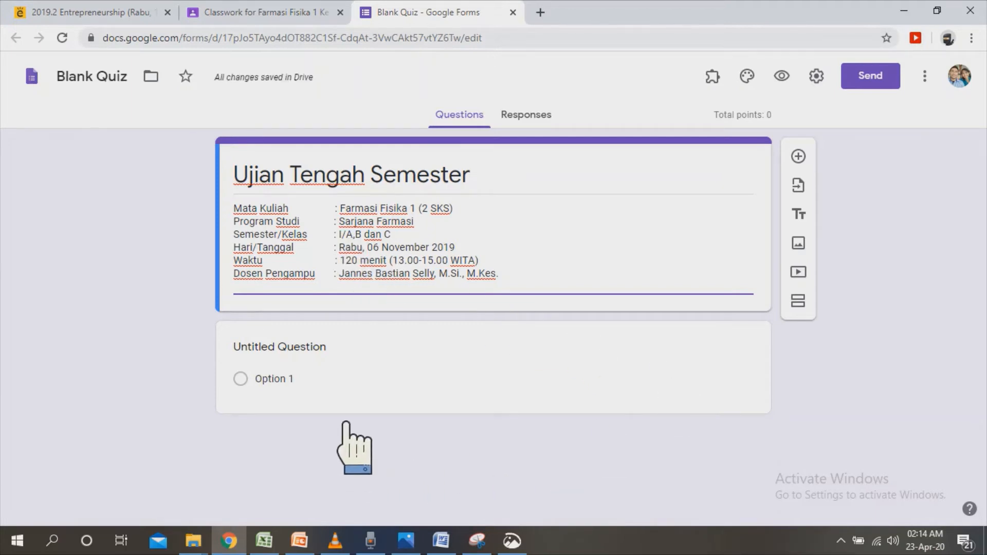
Title the form's first question "Nama Lengkap" and use the Short answer question type.
{"action": "left_click", "coordinate": [356, 354]}
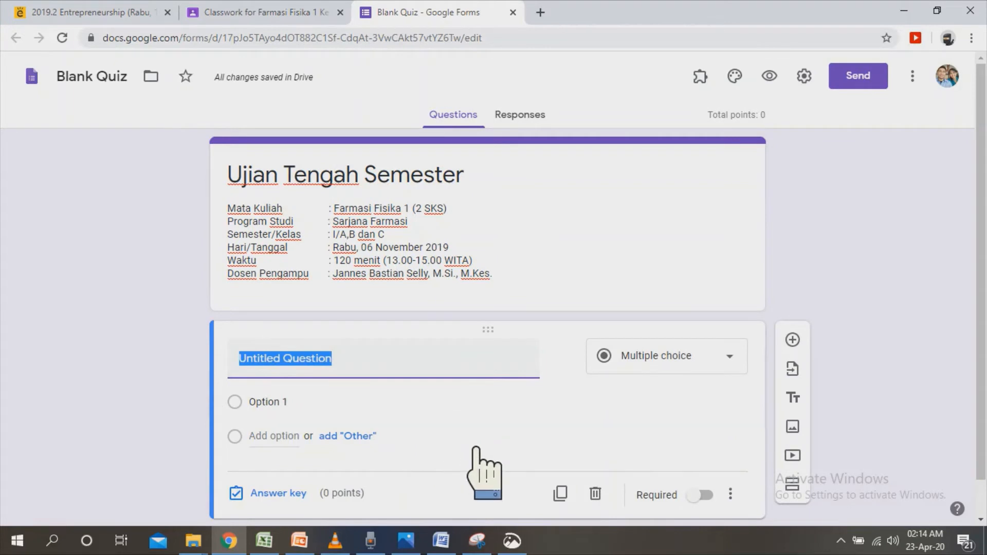
{"action": "type", "text": "Nma"}
{"action": "key", "text": "BackSpace"}
{"action": "key", "text": "BackSpace"}
{"action": "type", "text": "ama L"}
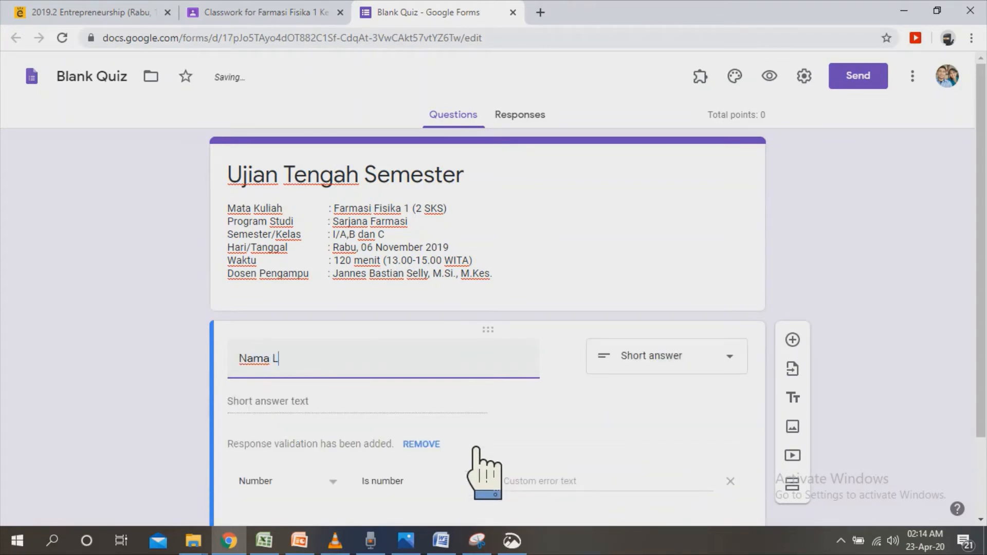
{"action": "type", "text": "engkap"}
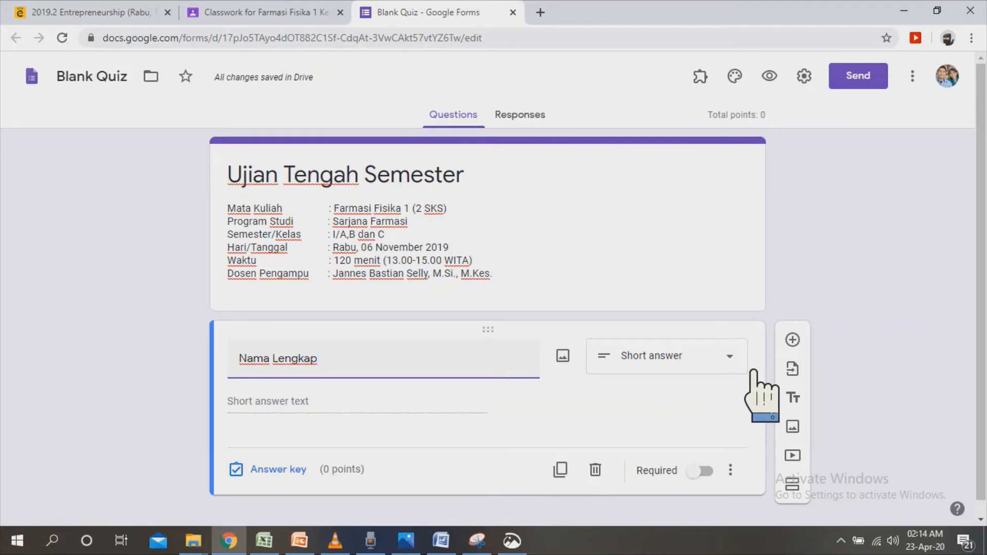
{"action": "left_click", "coordinate": [753, 371]}
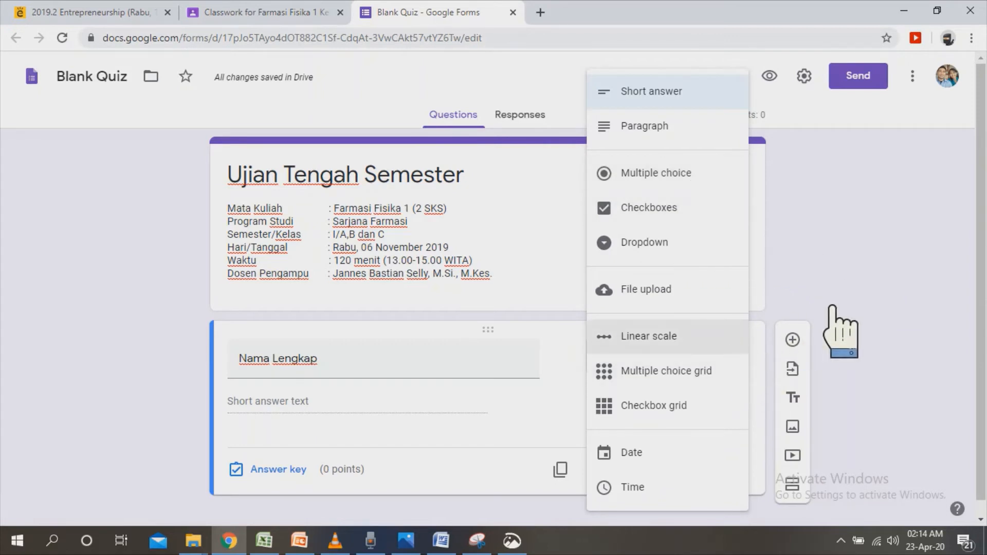
{"action": "left_click", "coordinate": [656, 93]}
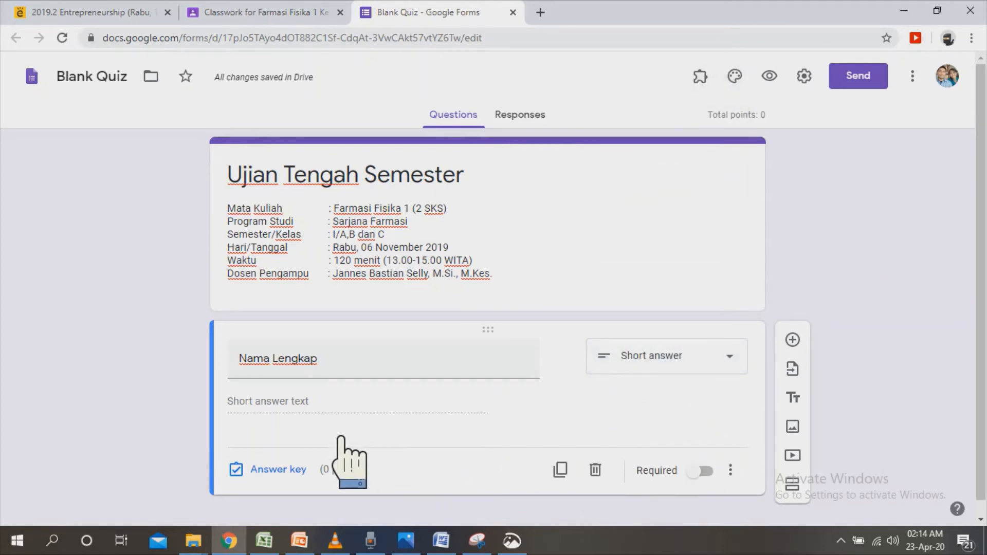
Make the Nama Lengkap question required and add a required question titled "NIM" with response validation set to Number, Is number.
{"action": "left_click", "coordinate": [701, 471]}
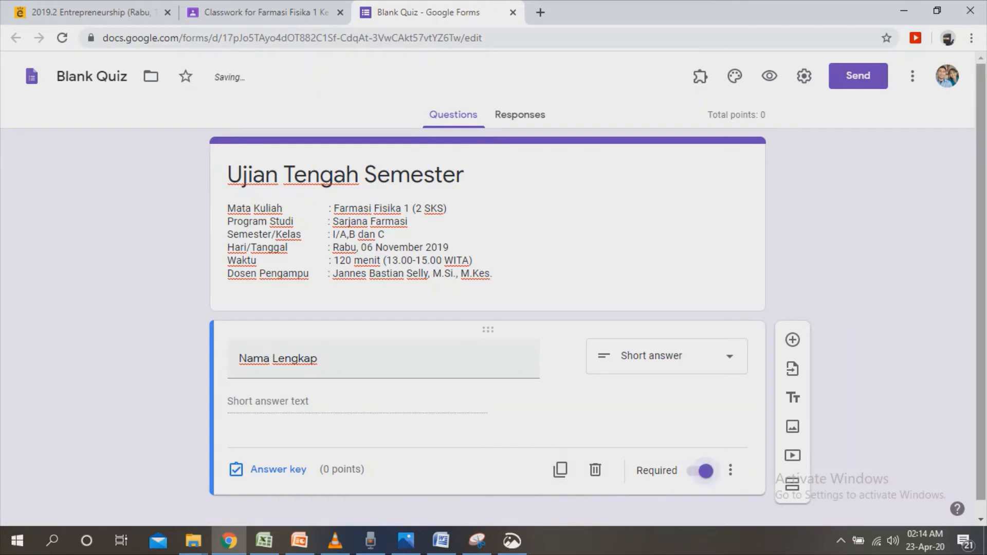
{"action": "left_click_drag", "start_coordinate": [981, 370], "coordinate": [981, 391]}
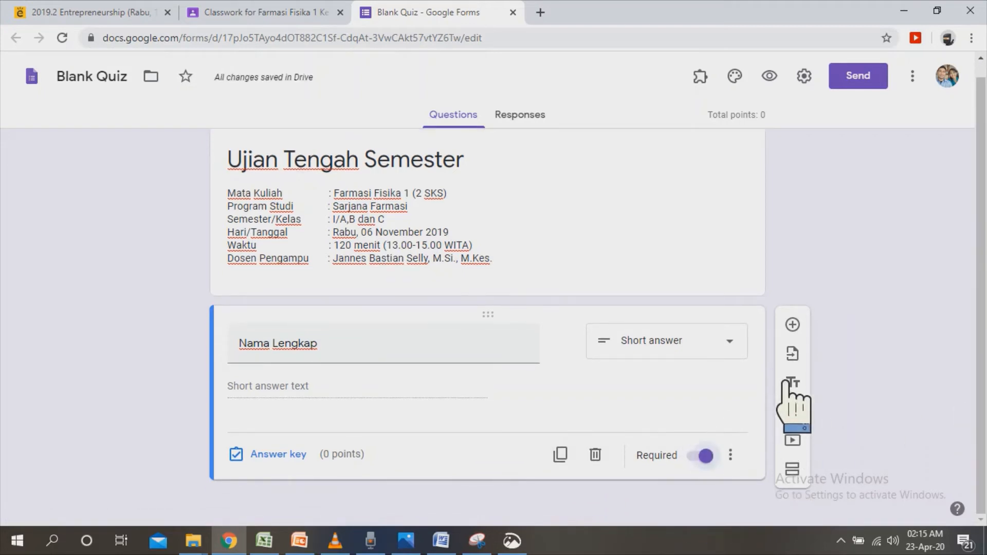
{"action": "left_click", "coordinate": [793, 324]}
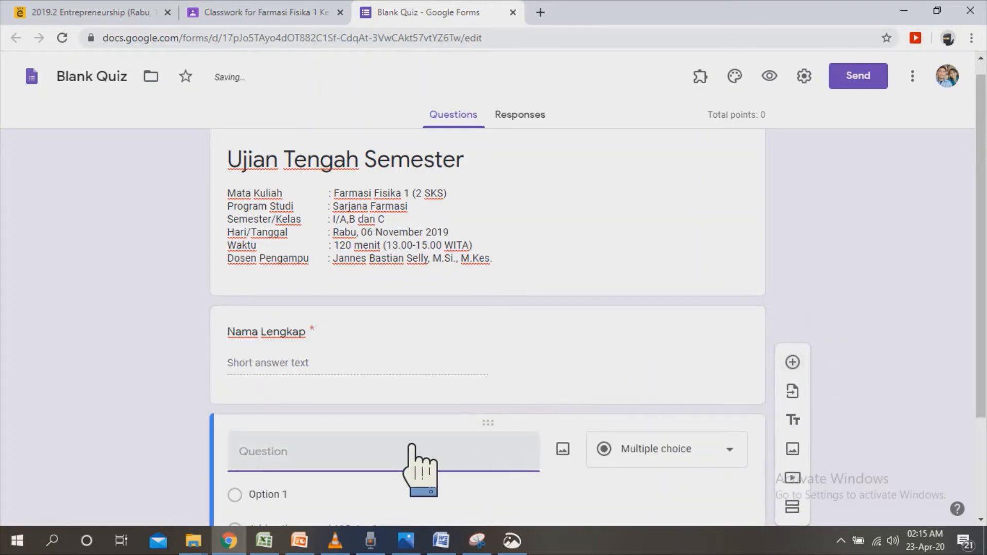
{"action": "type", "text": "NIM"}
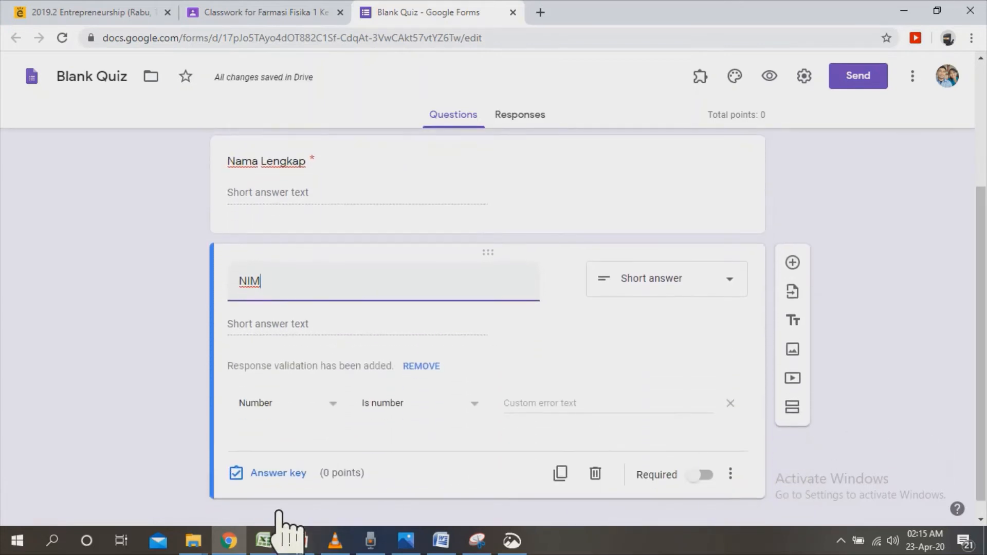
{"action": "left_click", "coordinate": [330, 415]}
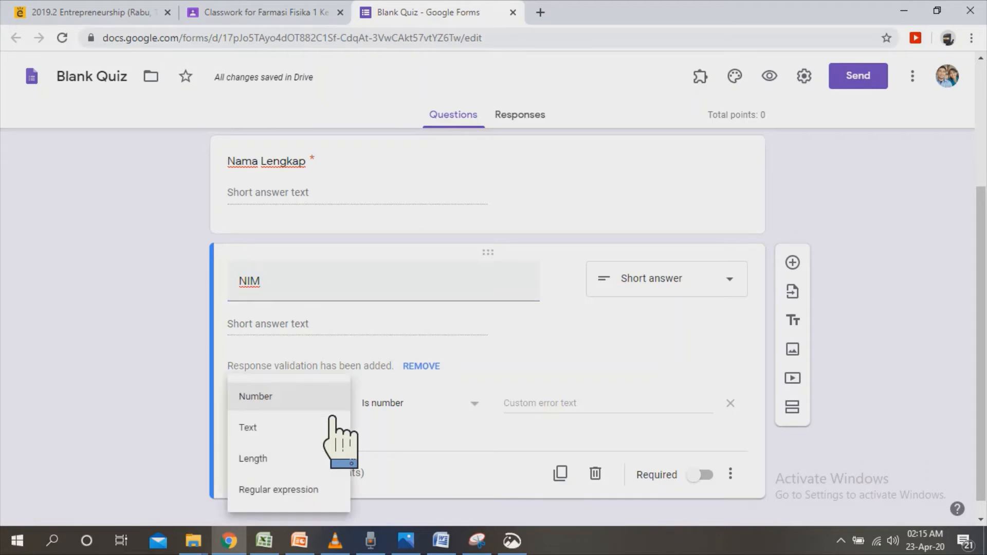
{"action": "left_click", "coordinate": [334, 409]}
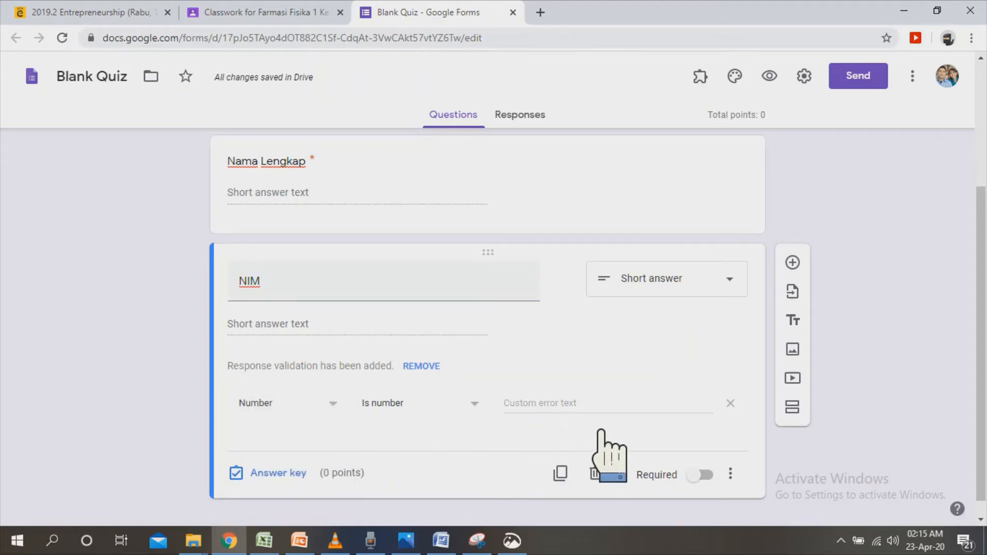
{"action": "left_click", "coordinate": [703, 475]}
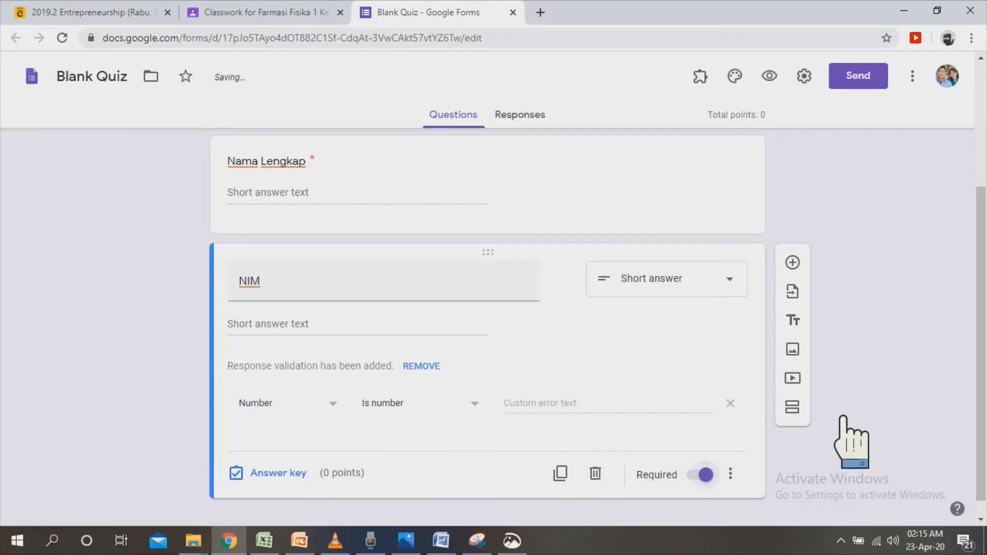
Add a short answer question titled "Token / Password" below the NIM question.
{"action": "left_click_drag", "start_coordinate": [980, 360], "coordinate": [981, 373]}
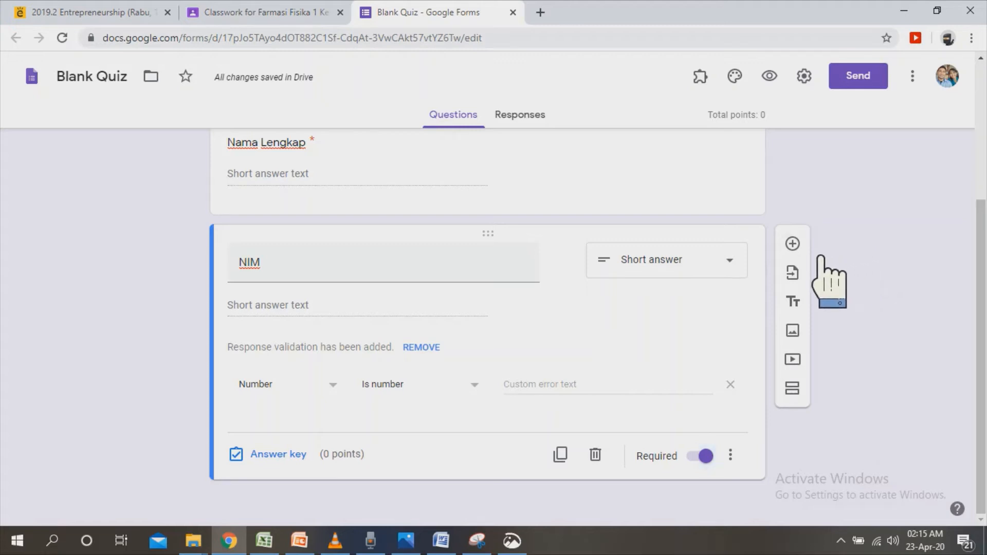
{"action": "left_click", "coordinate": [792, 243]}
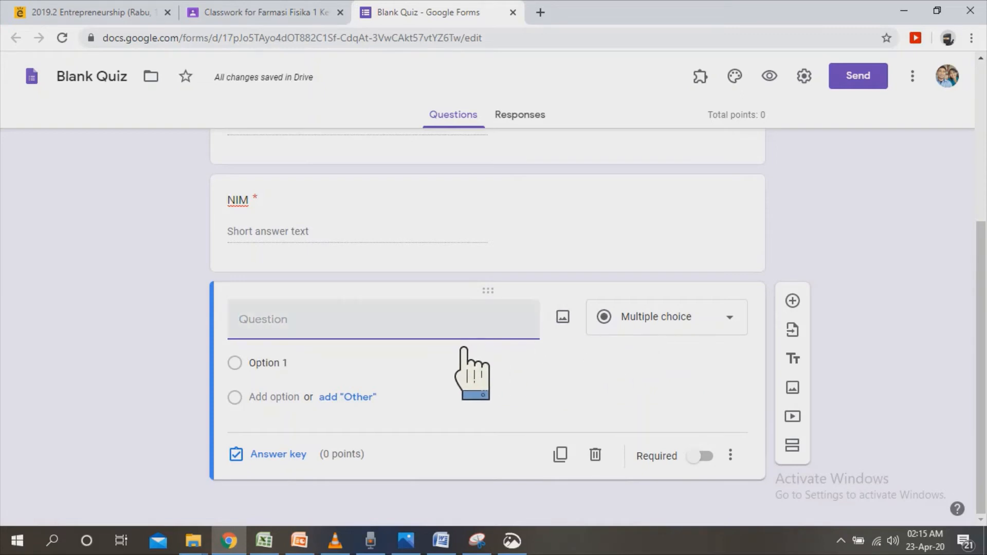
{"action": "type", "text": "To"}
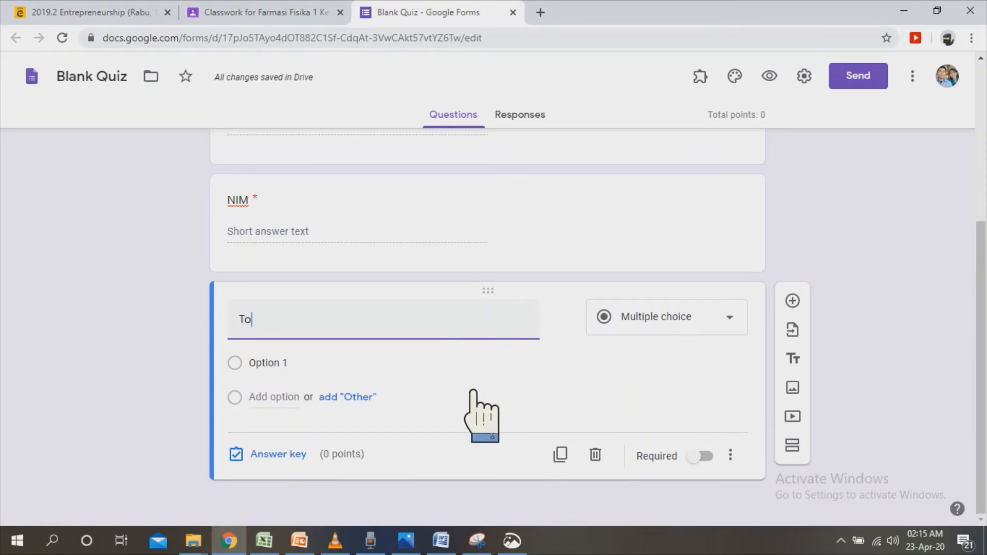
{"action": "type", "text": "ken /"}
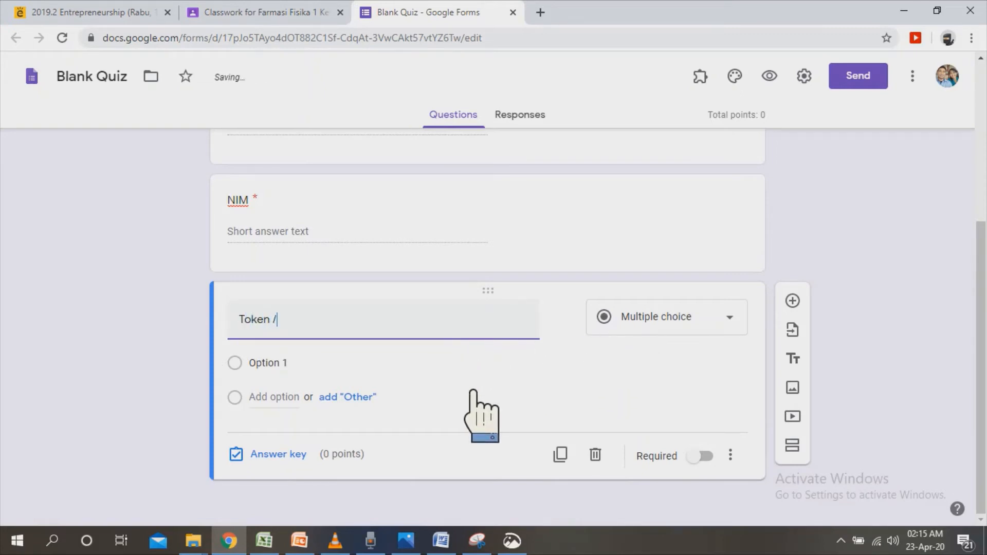
{"action": "type", "text": "Password"}
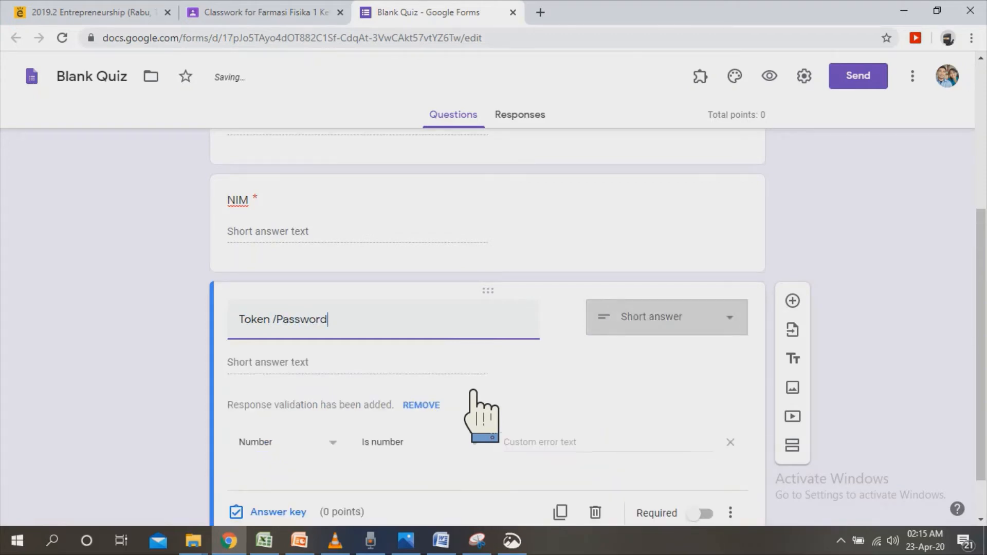
{"action": "left_click_drag", "start_coordinate": [981, 247], "coordinate": [980, 289]}
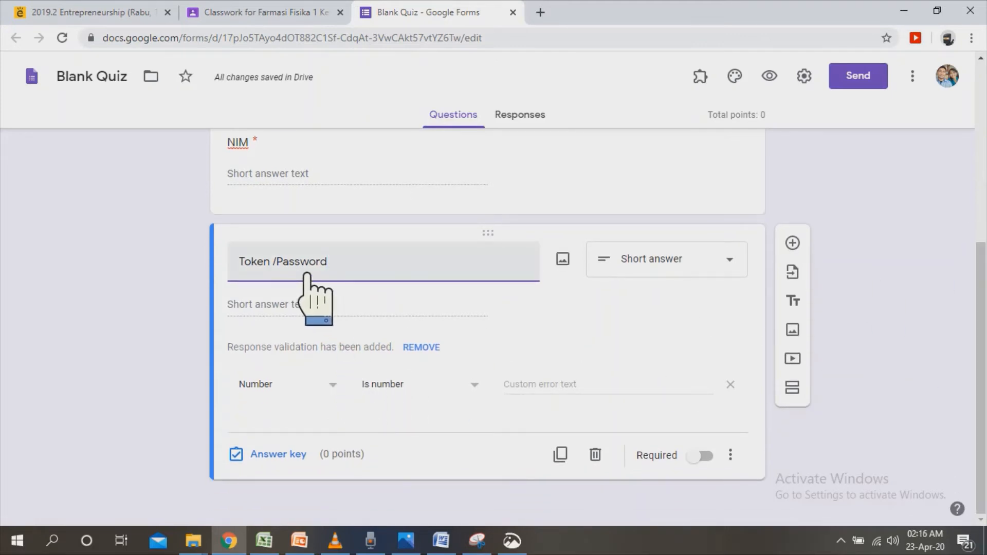
{"action": "key", "text": "Left"}
{"action": "key", "text": "Left"}
{"action": "key", "text": "Left"}
{"action": "key", "text": "Left"}
{"action": "key", "text": "Left"}
{"action": "key", "text": "Left"}
{"action": "key", "text": "Left"}
{"action": "key", "text": "Left"}
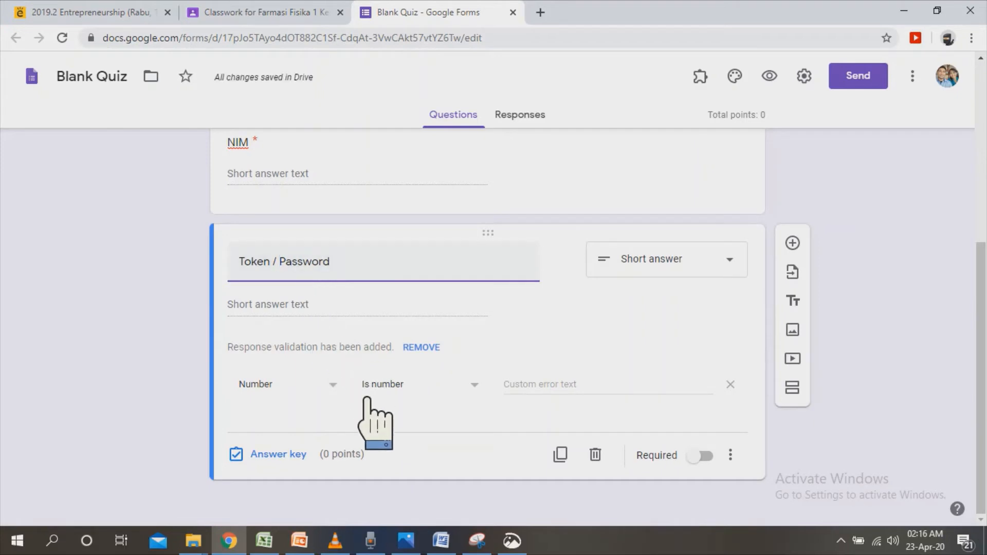
Set the Token / Password question's response validation to Text, Contains, and enter the exam token as the required text.
{"action": "left_click", "coordinate": [345, 385]}
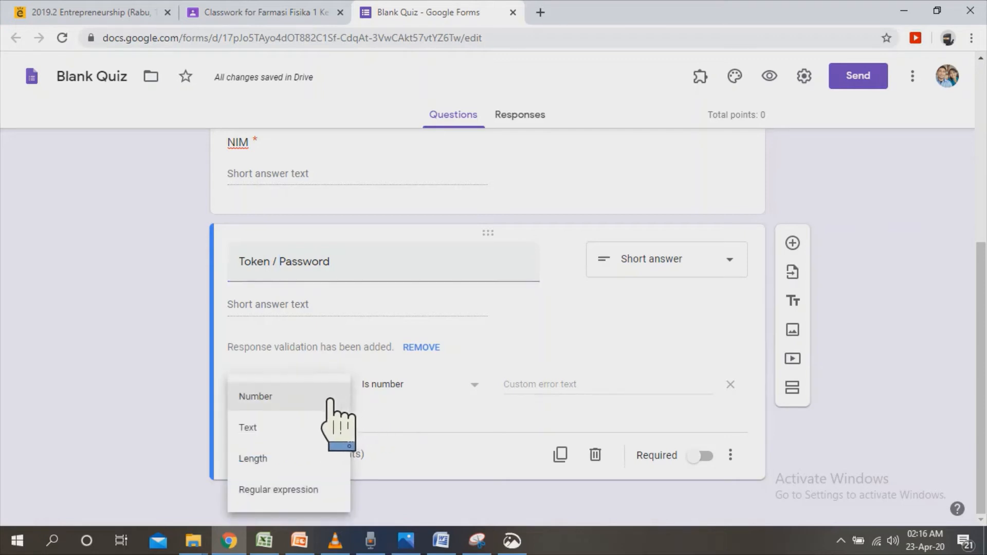
{"action": "left_click", "coordinate": [292, 438]}
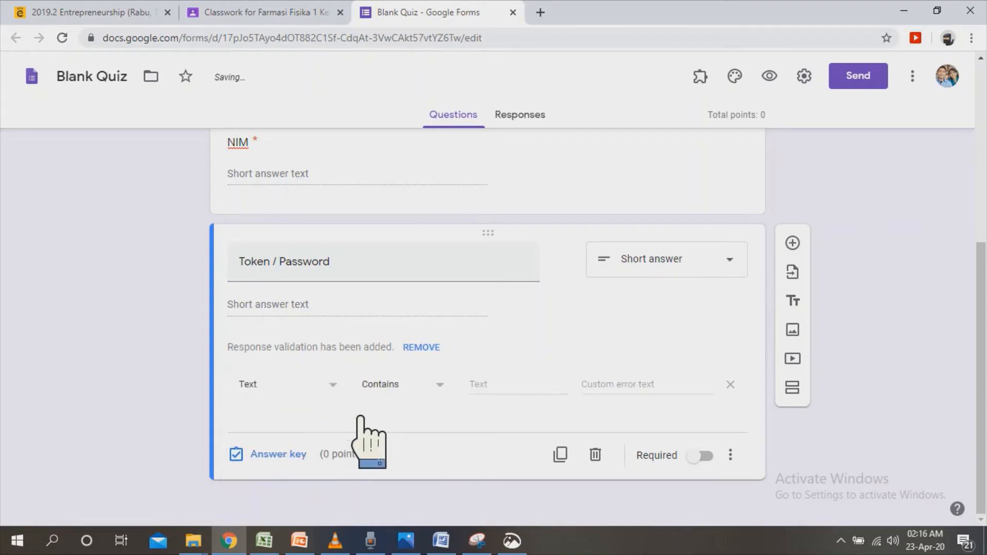
{"action": "left_click", "coordinate": [537, 396]}
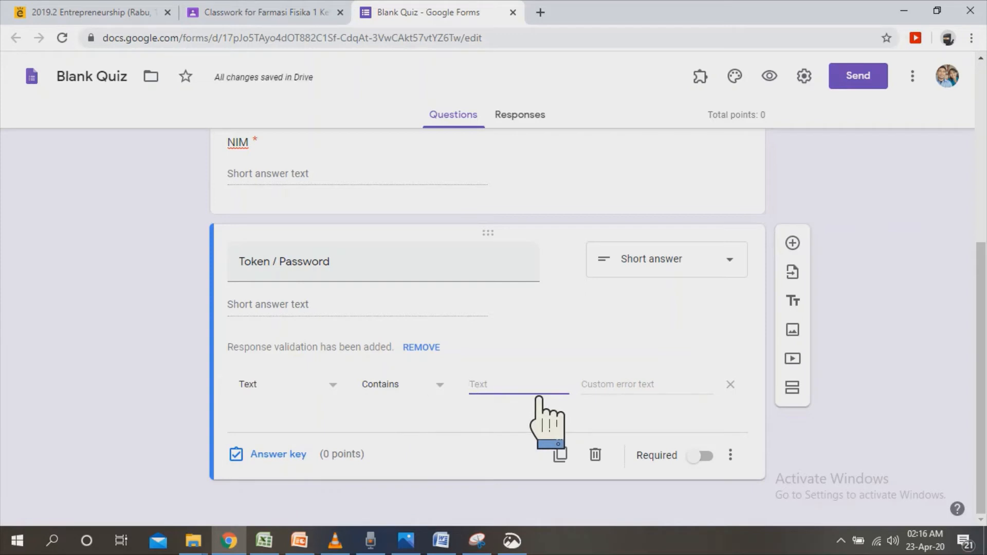
Enter the custom error text "Maaf Token yang anda masukan salah" for the Token / Password question and make the question required.
{"action": "left_click", "coordinate": [645, 396]}
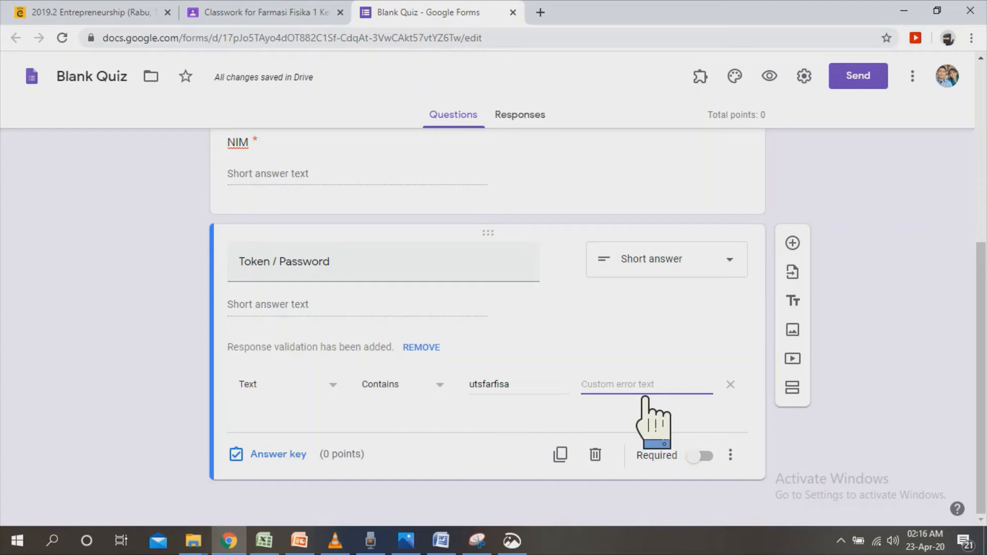
{"action": "type", "text": "Ma"}
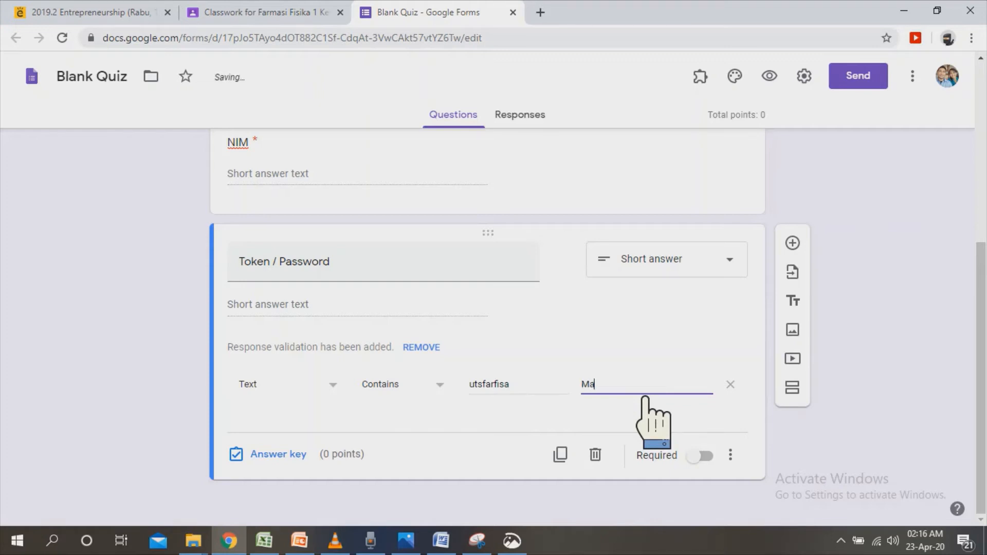
{"action": "type", "text": "af T"}
{"action": "type", "text": "oken "}
{"action": "type", "text": "yang an"}
{"action": "type", "text": "da masukan"}
{"action": "type", "text": " salah"}
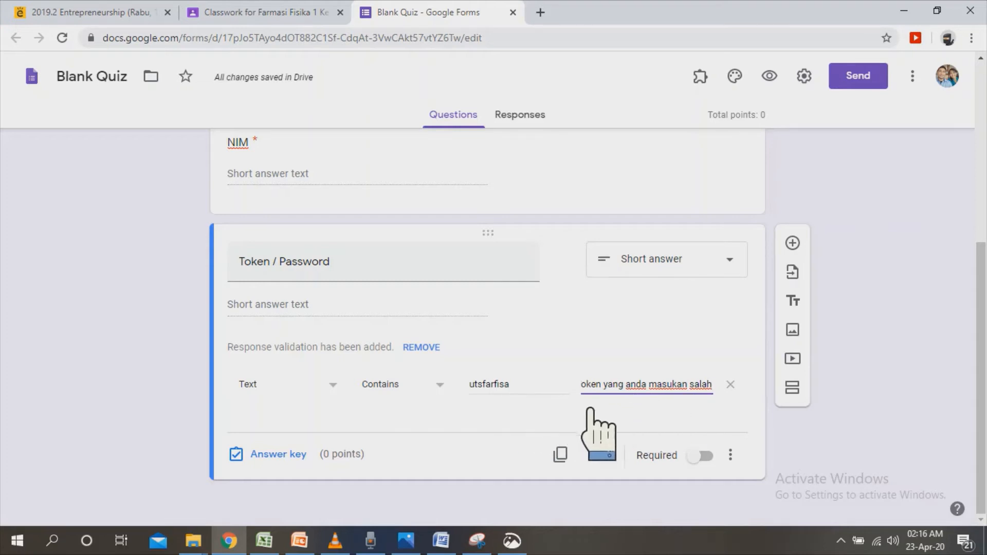
{"action": "left_click", "coordinate": [726, 461]}
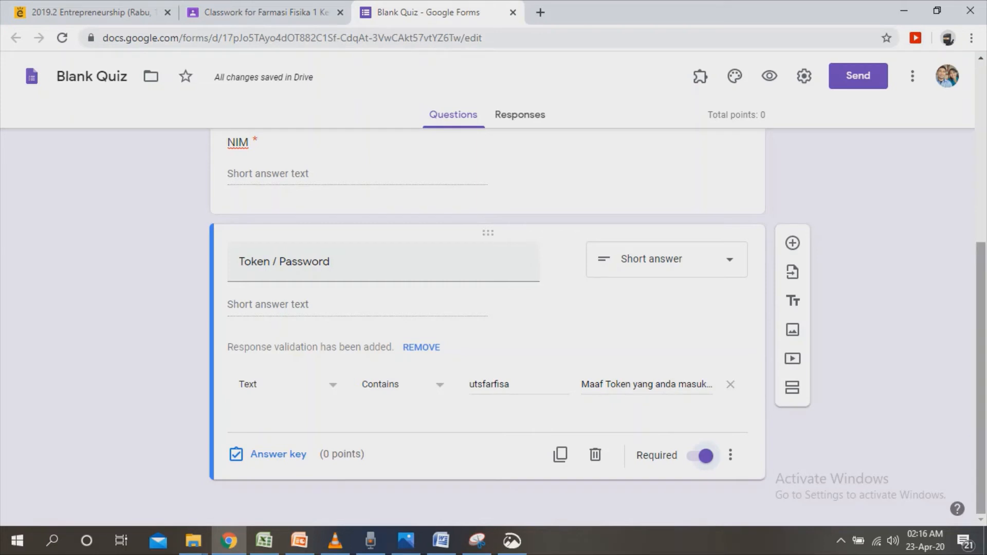
Add a new section after the Token / Password question and title it "Soal".
{"action": "left_click_drag", "start_coordinate": [981, 398], "coordinate": [981, 220]}
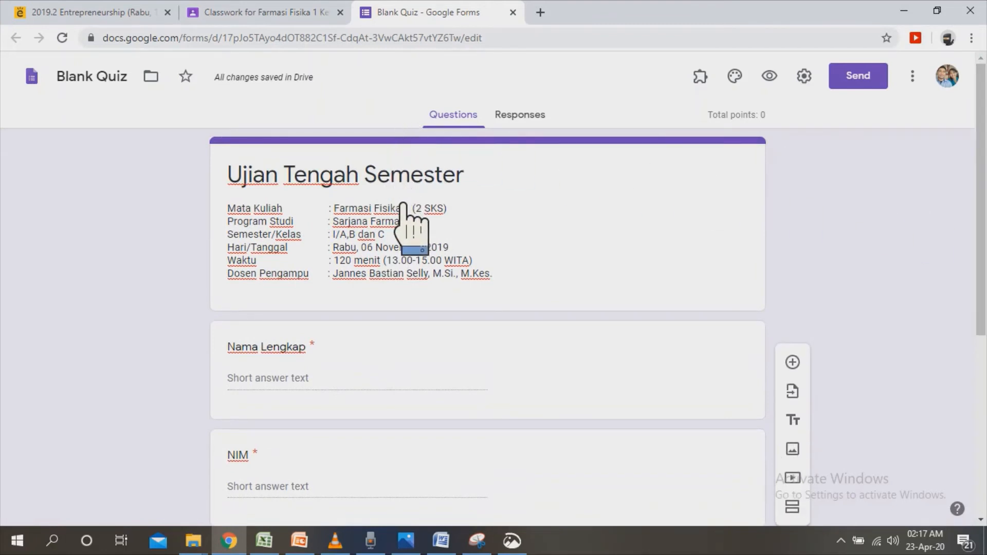
{"action": "left_click_drag", "start_coordinate": [981, 203], "coordinate": [982, 381]}
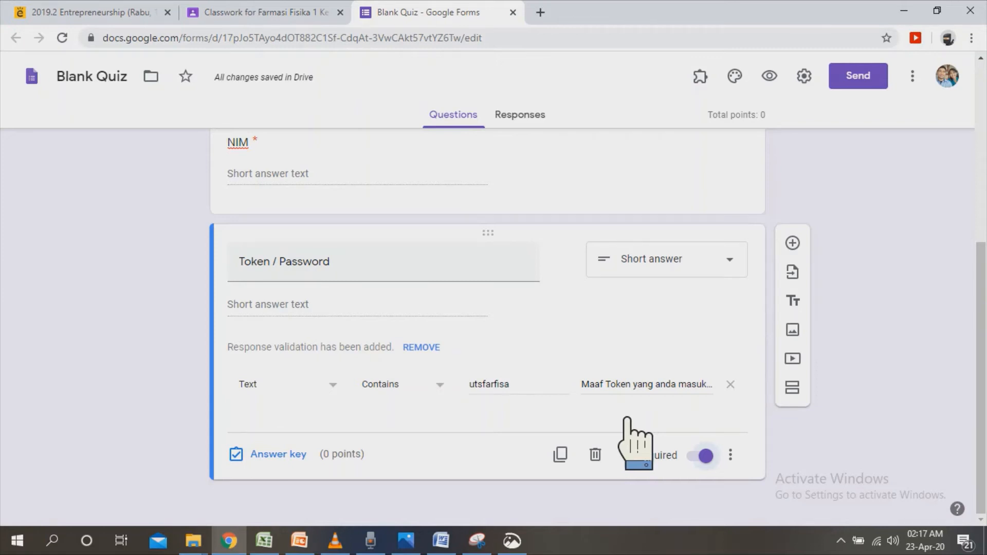
{"action": "left_click", "coordinate": [816, 400]}
{"action": "scroll", "coordinate": [976, 434], "scroll_direction": "down", "scroll_amount": 1}
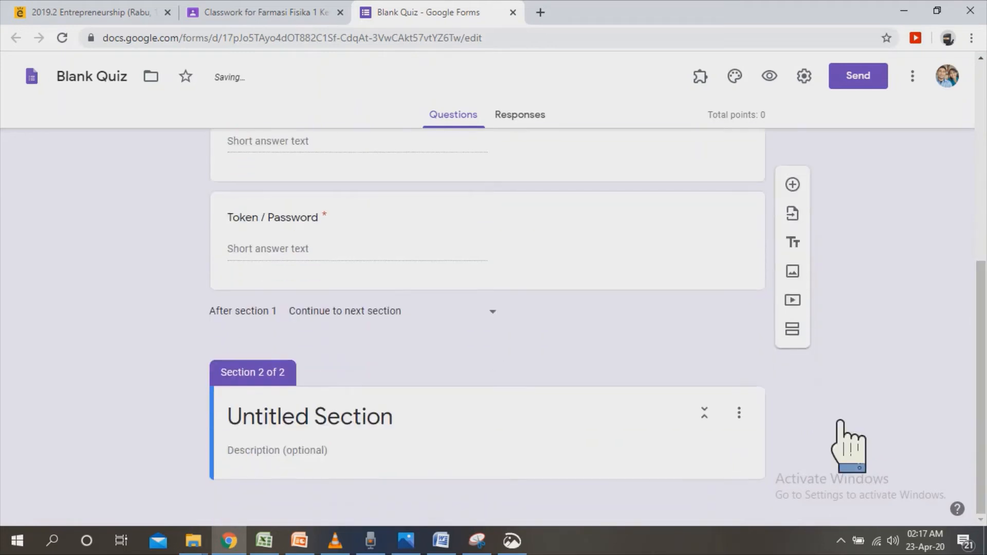
{"action": "left_click", "coordinate": [378, 432]}
{"action": "type", "text": "S"}
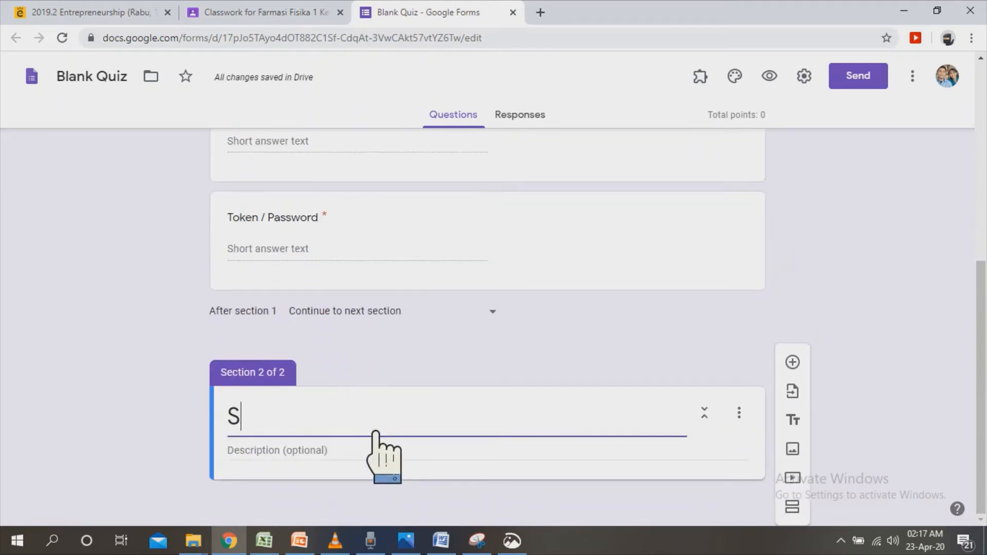
{"action": "type", "text": "oal"}
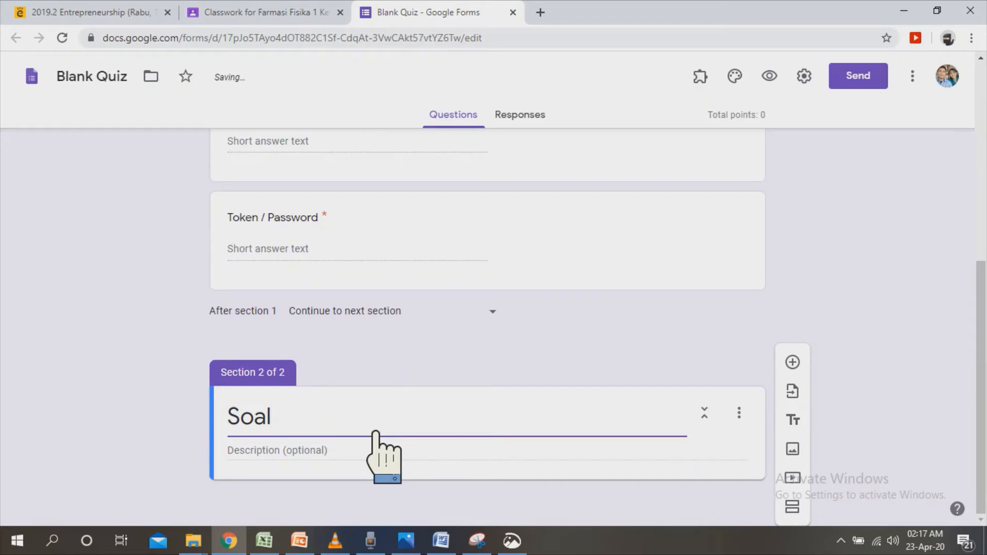
Copy the first Petunjuk sentence, ending at "setiap pertanyaan.", from the Word exam document into the Soal section's description.
{"action": "left_click", "coordinate": [374, 460]}
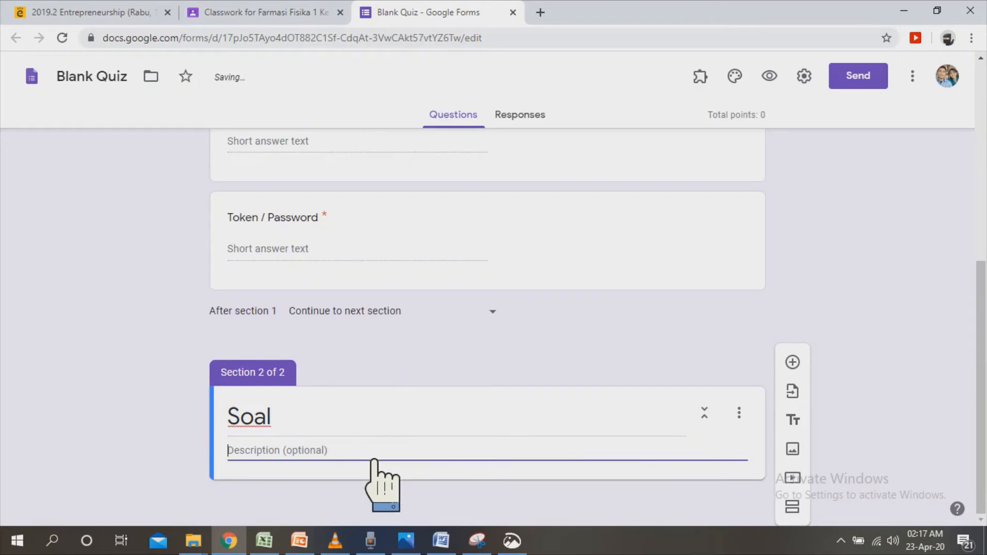
{"action": "left_click", "coordinate": [441, 540]}
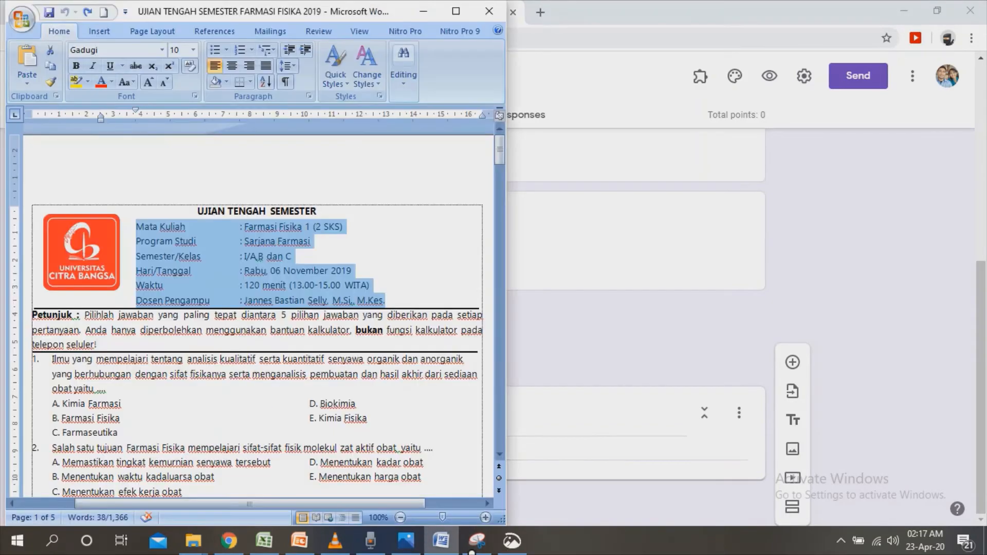
{"action": "left_click_drag", "start_coordinate": [33, 315], "coordinate": [107, 344]}
{"action": "key", "text": "ctrl+c"}
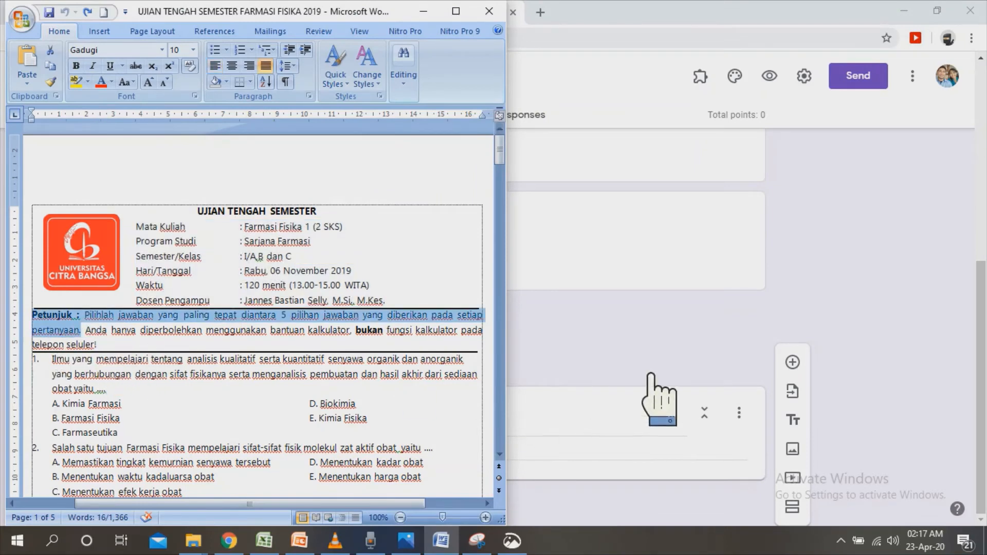
{"action": "left_click", "coordinate": [639, 430]}
{"action": "left_click", "coordinate": [503, 457]}
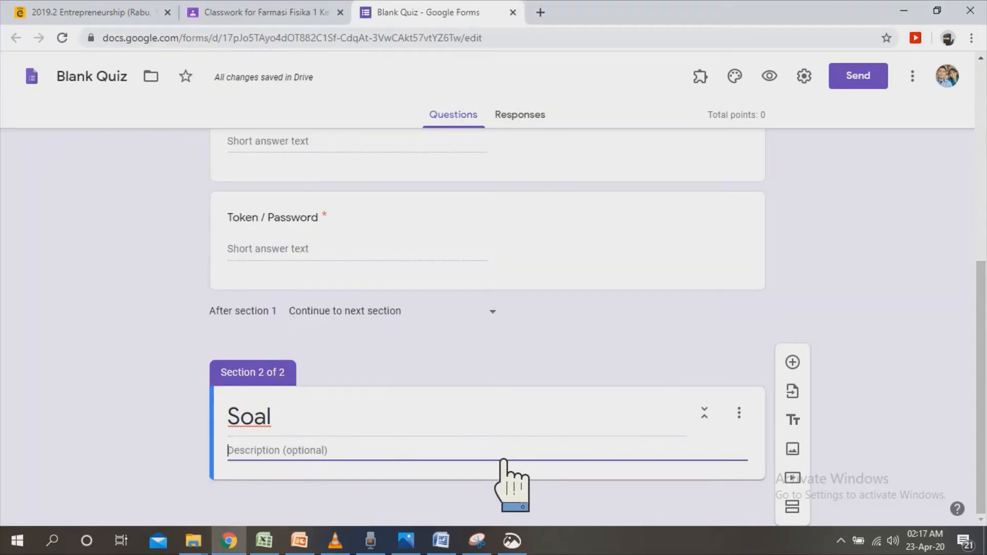
{"action": "key", "text": "ctrl+v"}
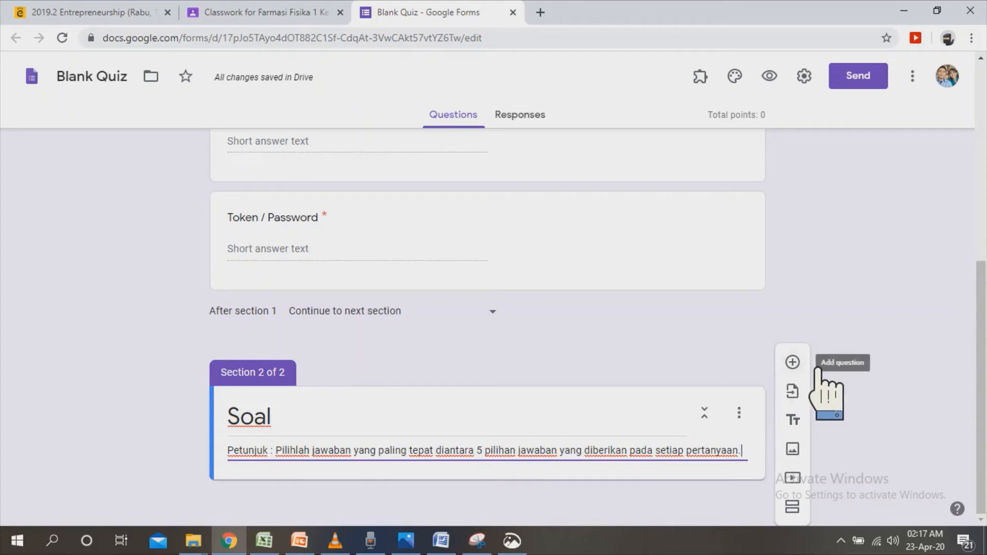
Add a question to the Soal section and copy in question 13's text from the Word exam document, without its number.
{"action": "left_click", "coordinate": [792, 362]}
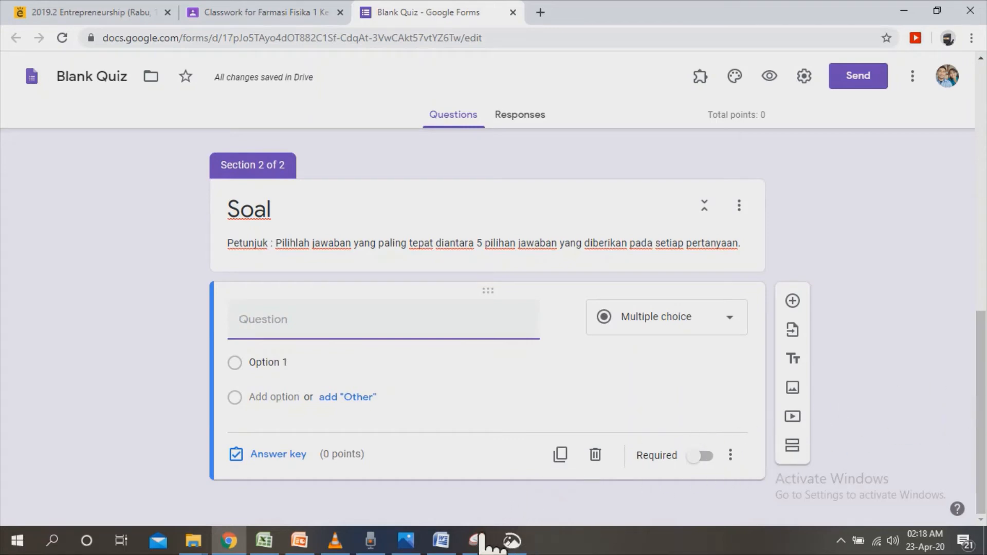
{"action": "mouse_move", "coordinate": [441, 540]}
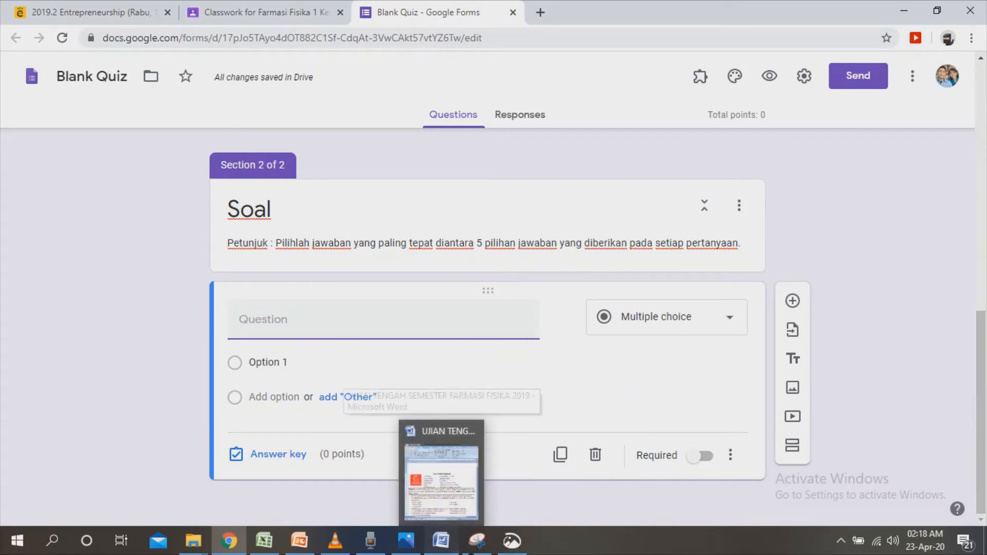
{"action": "left_click", "coordinate": [441, 478]}
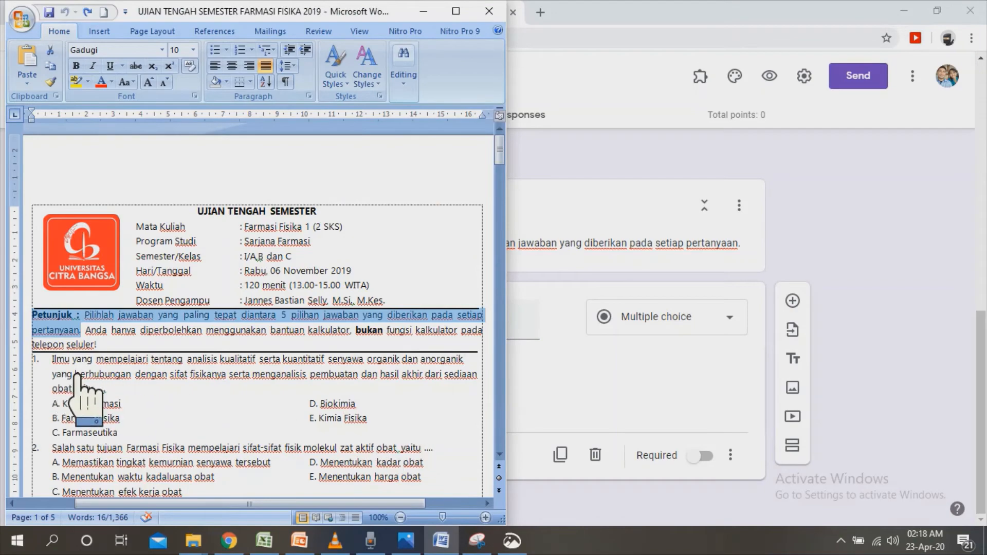
{"action": "left_click_drag", "start_coordinate": [522, 156], "coordinate": [537, 290]}
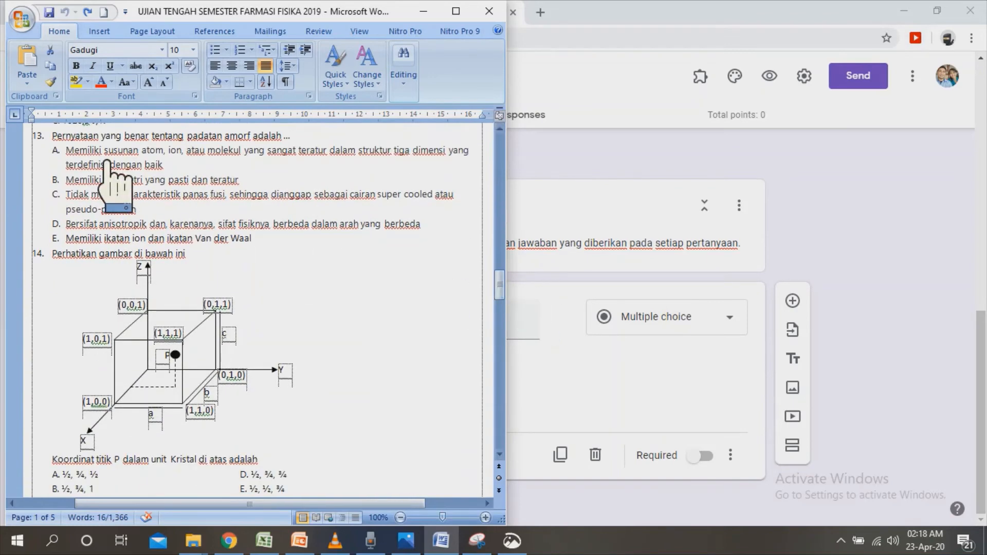
{"action": "left_click_drag", "start_coordinate": [52, 134], "coordinate": [321, 152]}
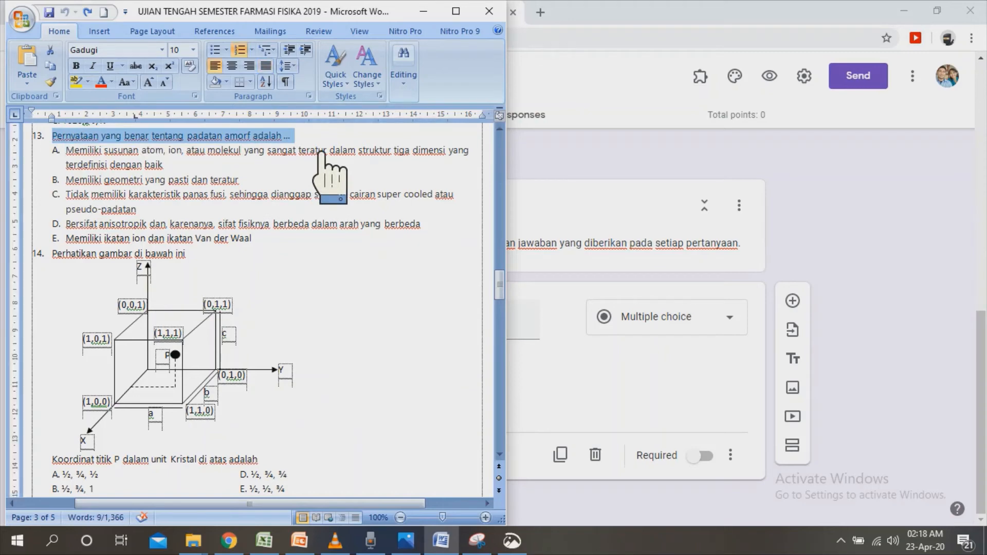
{"action": "left_click", "coordinate": [542, 349]}
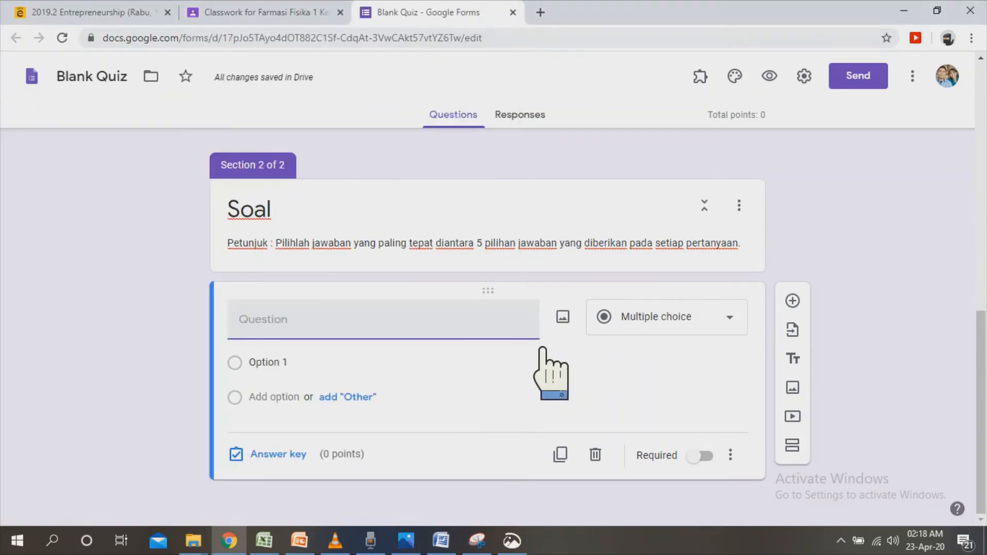
{"action": "type", "text": "13. Pernyataan yang benar tentang padatan amorf adalah ..."}
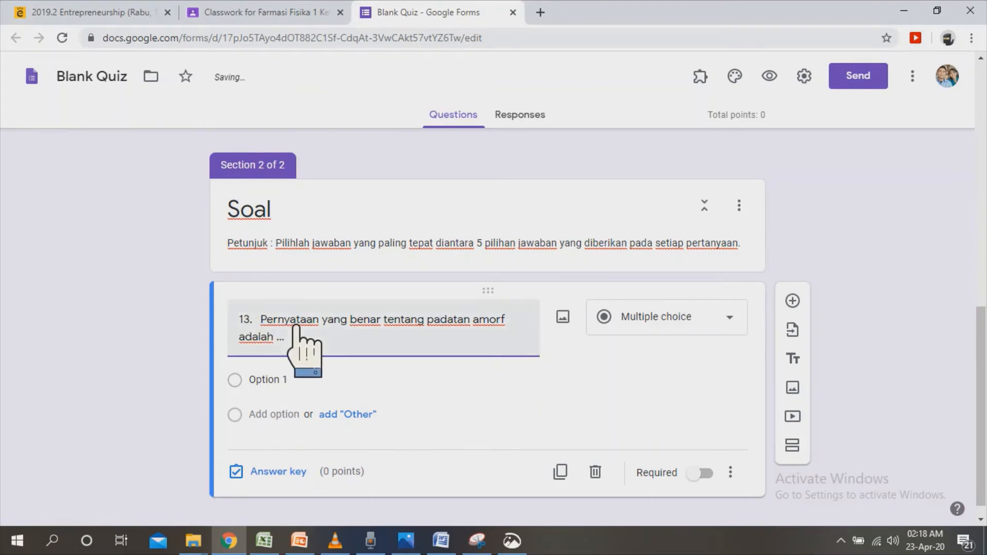
{"action": "key", "text": "BackSpace"}
{"action": "key", "text": "BackSpace"}
{"action": "key", "text": "BackSpace"}
{"action": "key", "text": "BackSpace"}
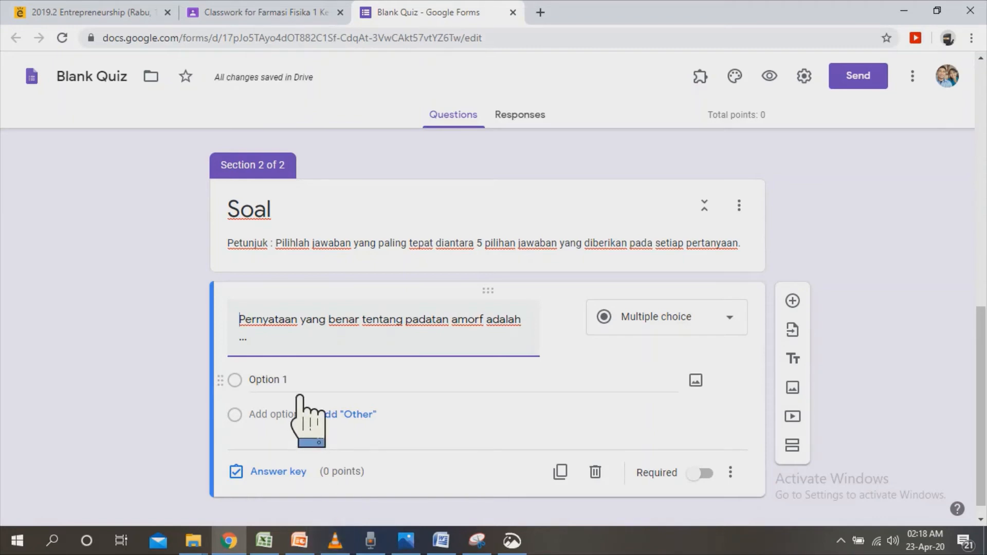
Copy question 13's five answer options, A to E, from the Word exam document into the new question's options.
{"action": "left_click", "coordinate": [441, 541]}
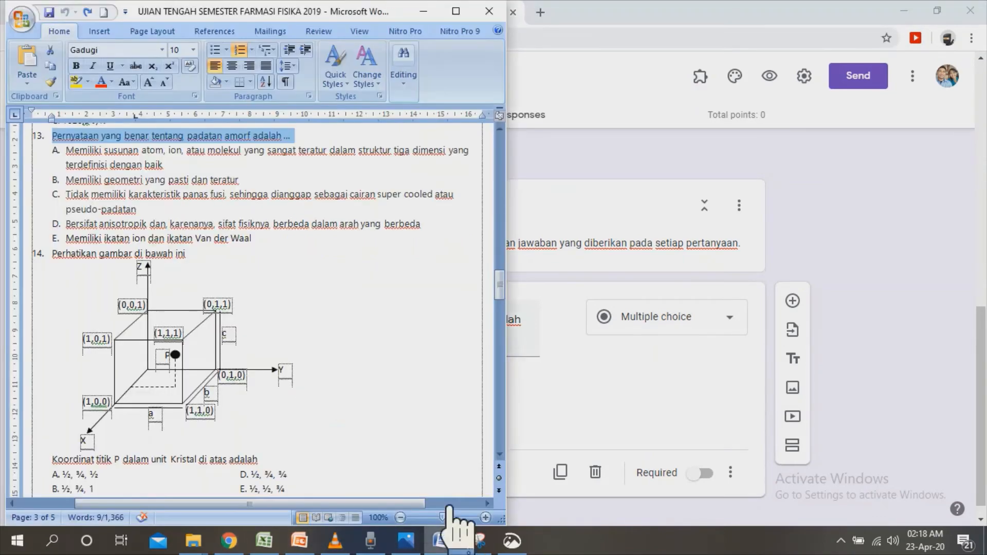
{"action": "left_click_drag", "start_coordinate": [66, 150], "coordinate": [269, 246]}
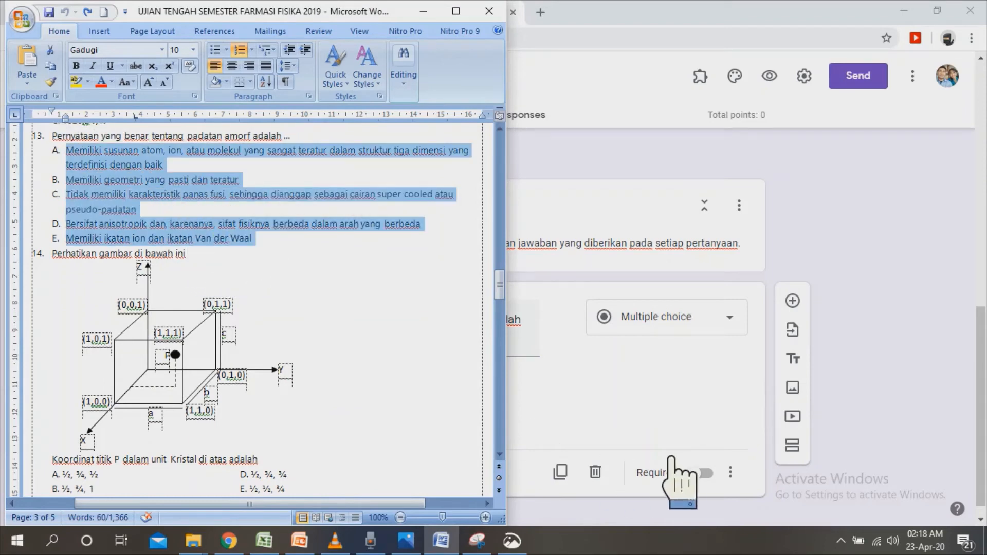
{"action": "left_click", "coordinate": [657, 427]}
{"action": "left_click", "coordinate": [297, 383]}
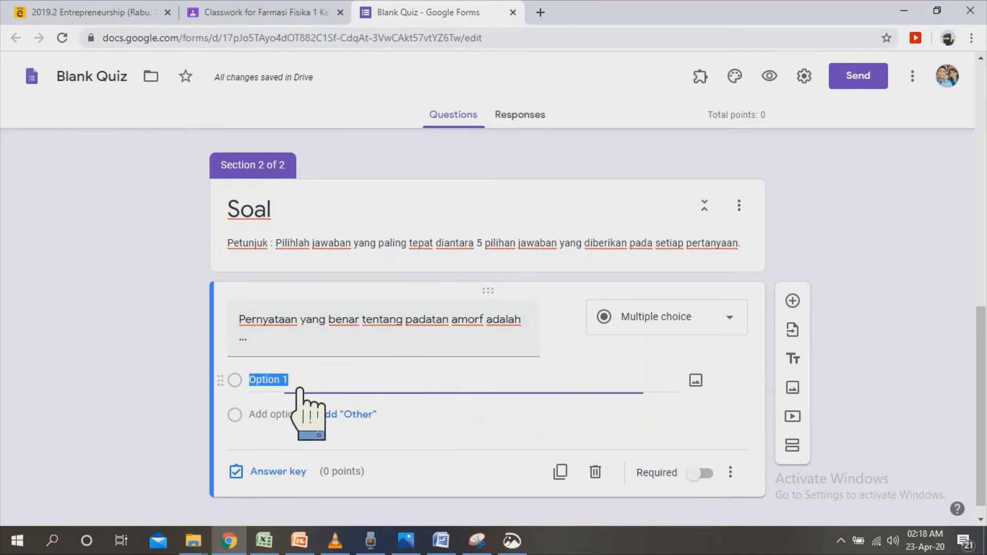
{"action": "key", "text": "ctrl+v"}
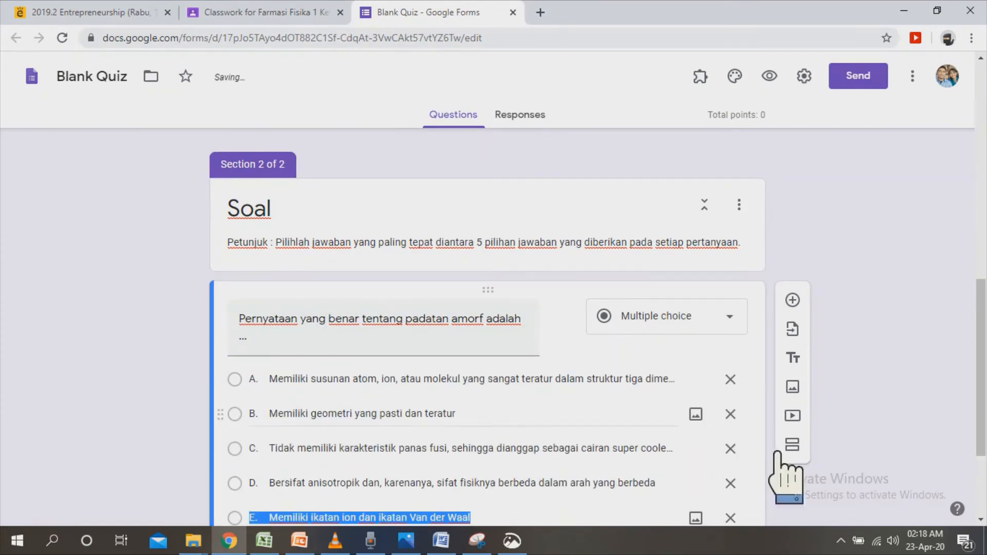
{"action": "scroll", "coordinate": [487, 329], "scroll_direction": "down", "scroll_amount": 2}
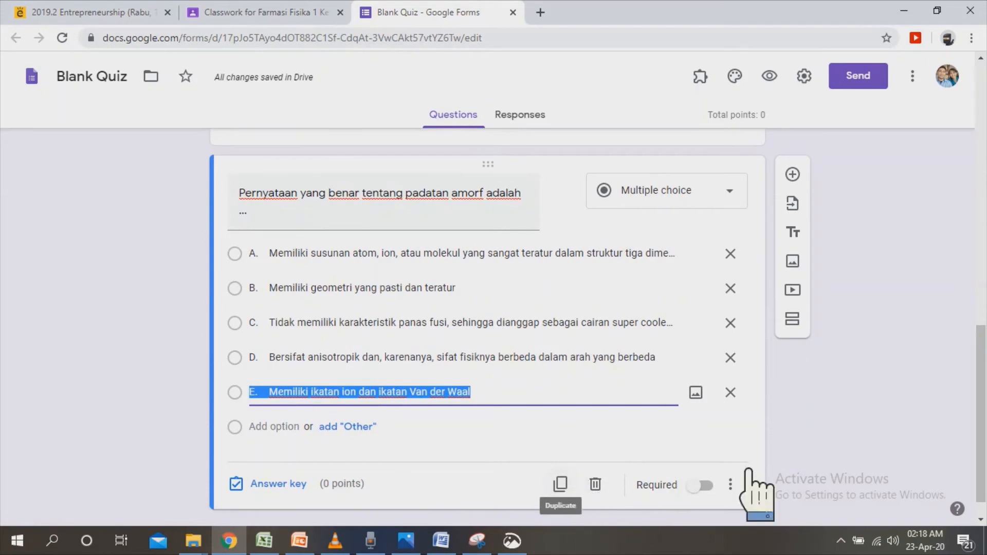
{"action": "left_click", "coordinate": [881, 434]}
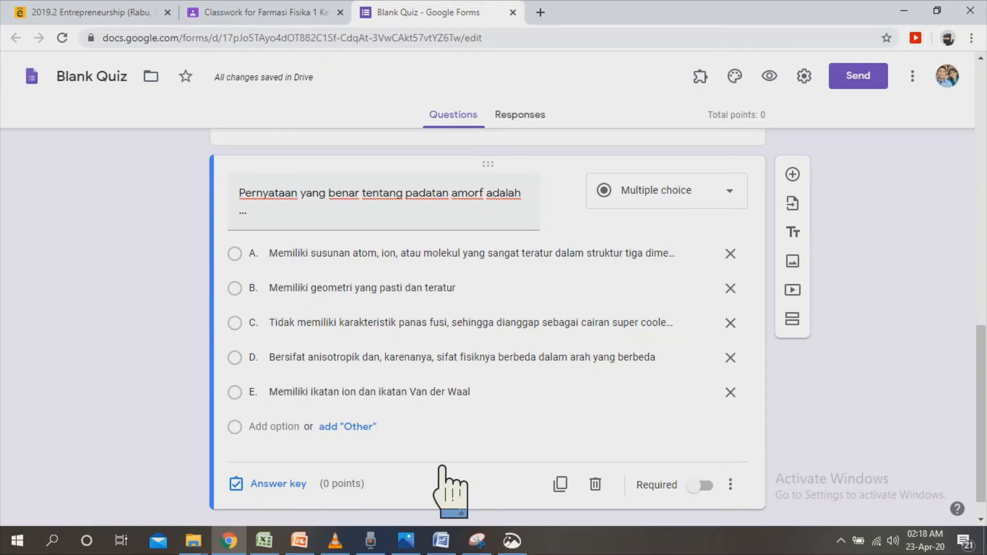
Set the question's answer key to option E, "Memiliki ikatan ion dan ikatan Van der Waal", worth 10 points.
{"action": "left_click", "coordinate": [303, 485]}
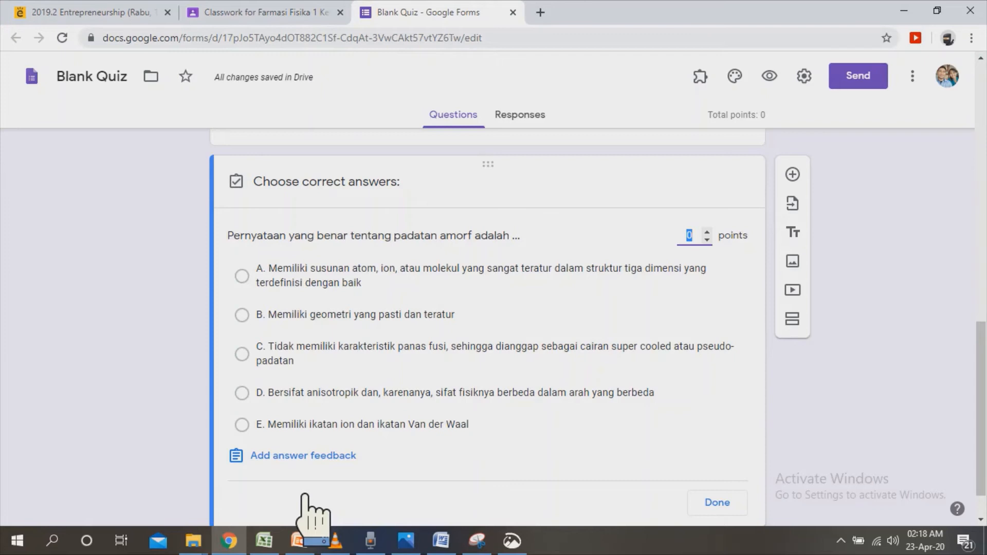
{"action": "left_click", "coordinate": [280, 436]}
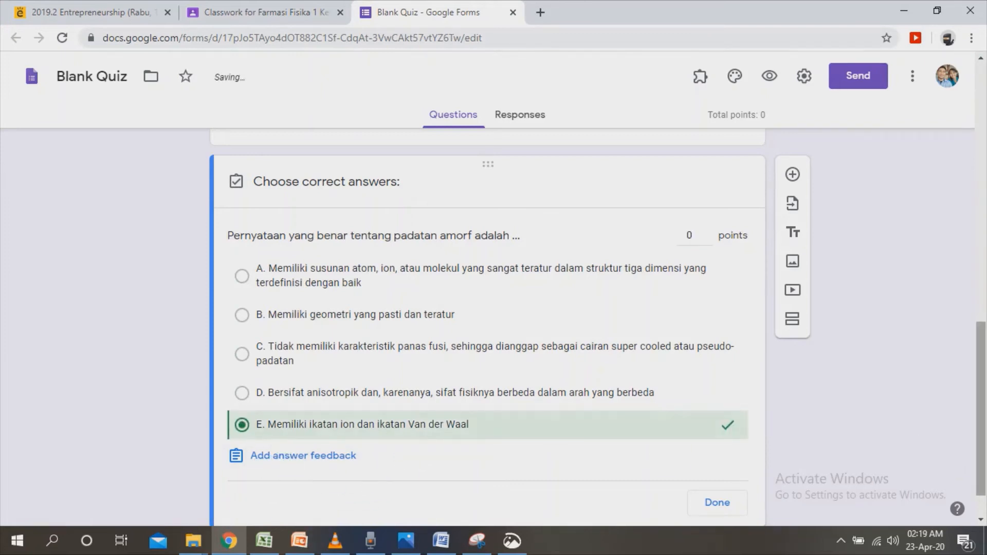
{"action": "left_click", "coordinate": [707, 232]}
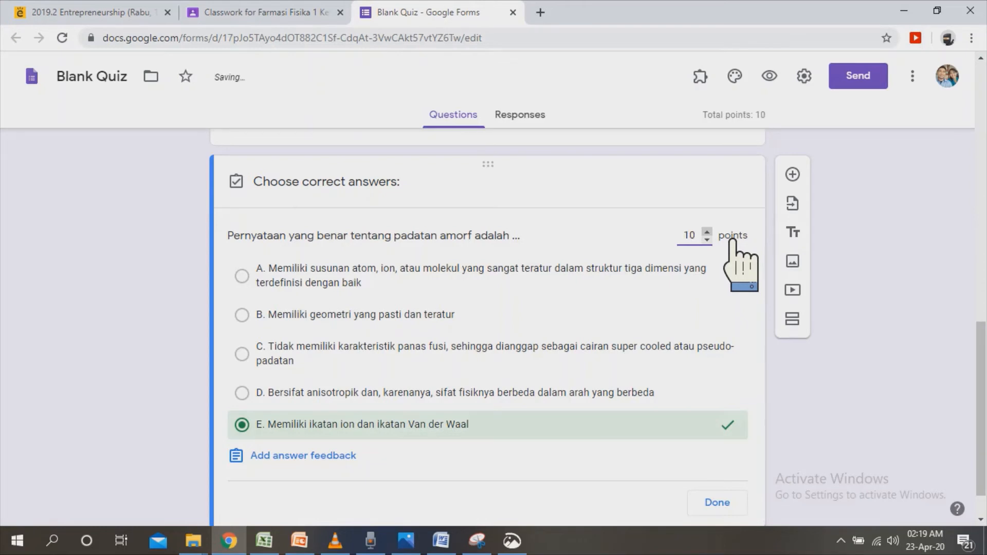
{"action": "scroll", "coordinate": [488, 329], "scroll_direction": "down", "scroll_amount": 1}
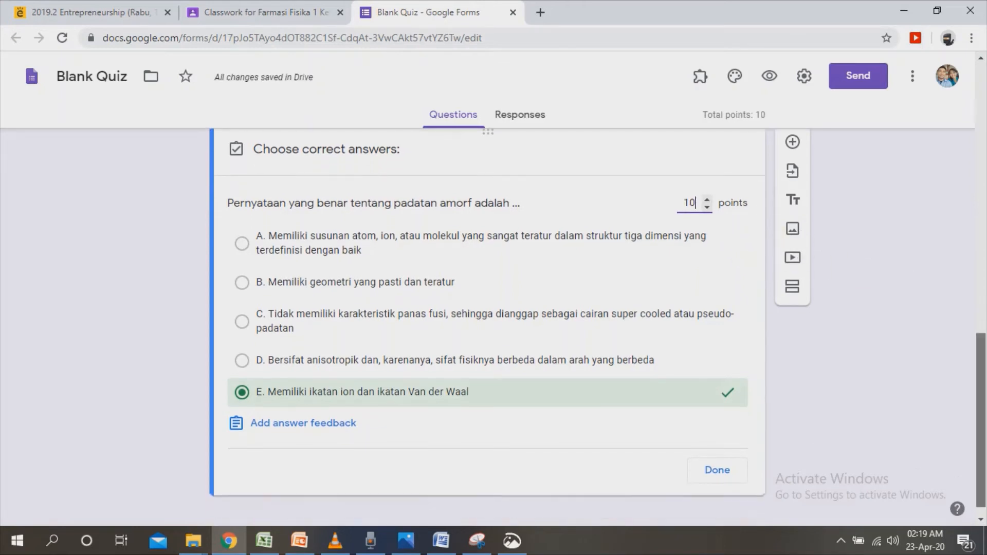
{"action": "left_click", "coordinate": [747, 465]}
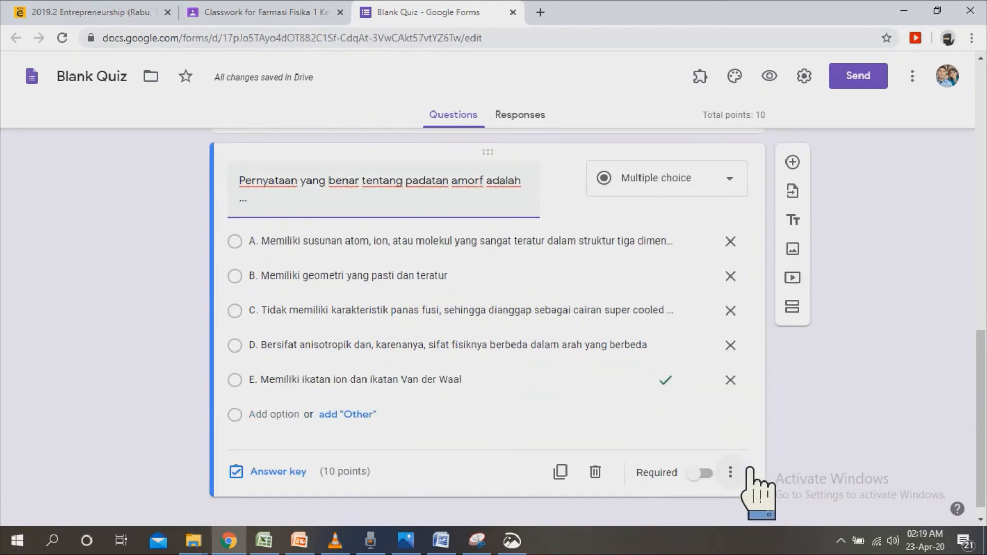
Add another question, and capture question 14's text and cube diagram from the Word document with Snip & Sketch.
{"action": "left_click_drag", "start_coordinate": [981, 400], "coordinate": [981, 408]}
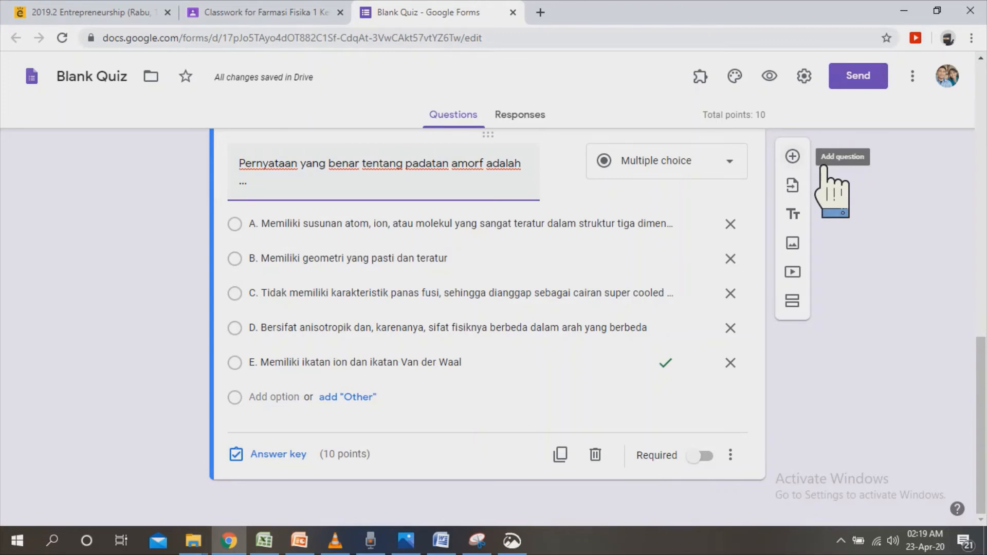
{"action": "left_click", "coordinate": [792, 156]}
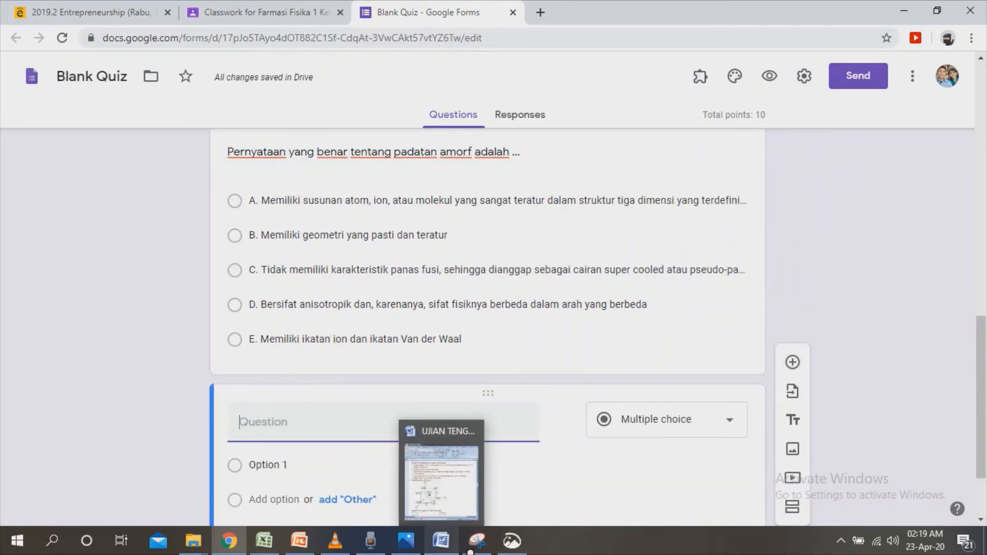
{"action": "left_click", "coordinate": [441, 478]}
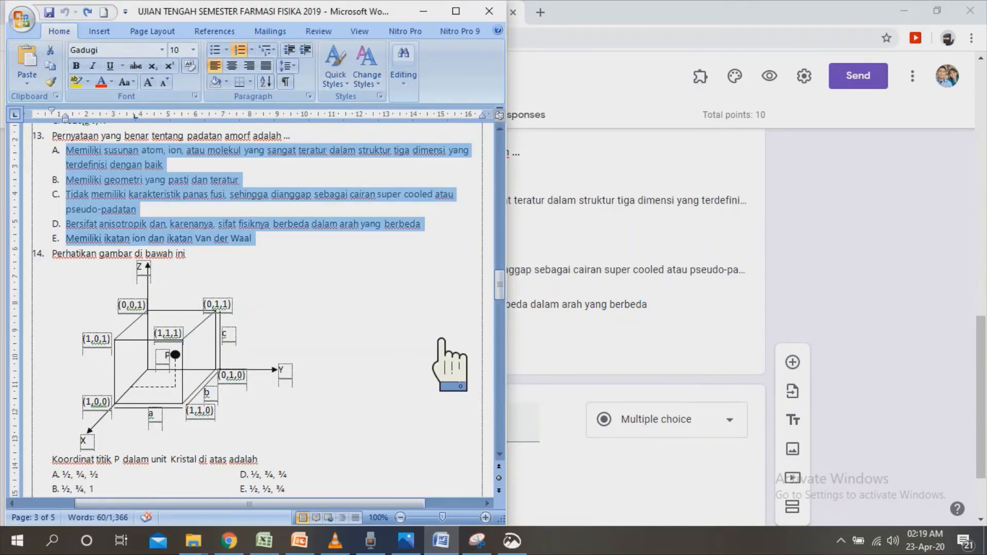
{"action": "left_click", "coordinate": [512, 541]}
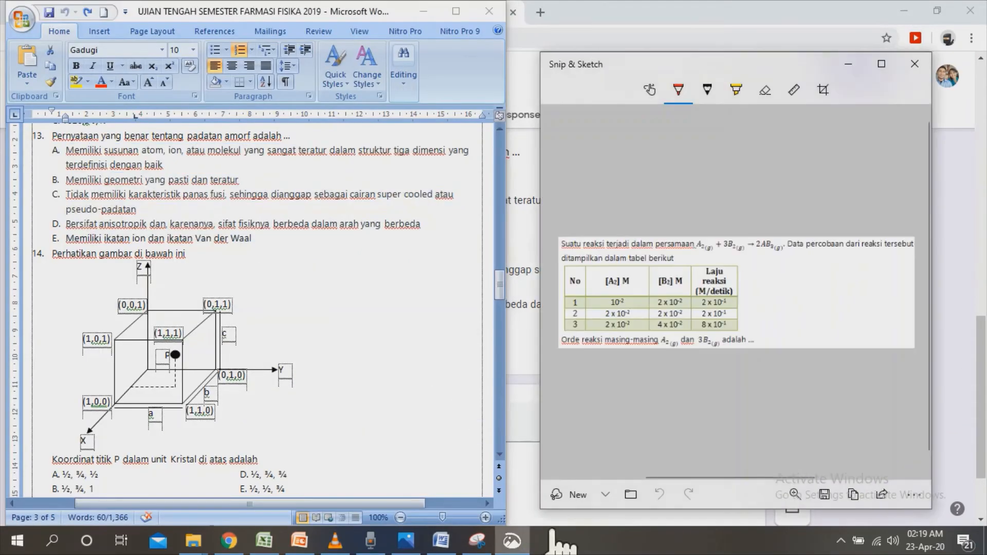
{"action": "left_click", "coordinate": [598, 506]}
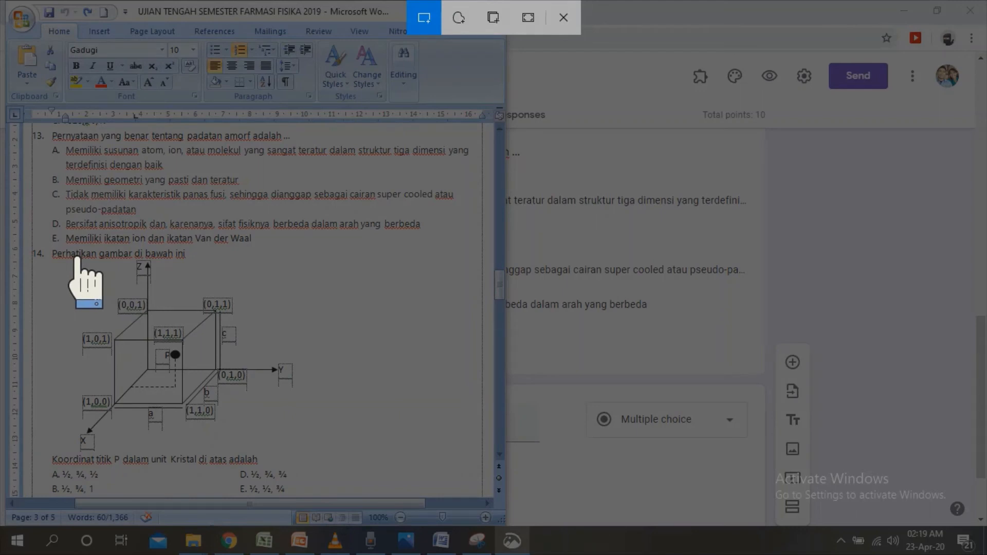
{"action": "mouse_move", "coordinate": [50, 246]}
{"action": "left_mouse_down"}
{"action": "mouse_move", "coordinate": [184, 339]}
{"action": "mouse_move", "coordinate": [246, 477]}
{"action": "mouse_move", "coordinate": [305, 513]}
{"action": "mouse_move", "coordinate": [304, 468]}
{"action": "left_mouse_up"}
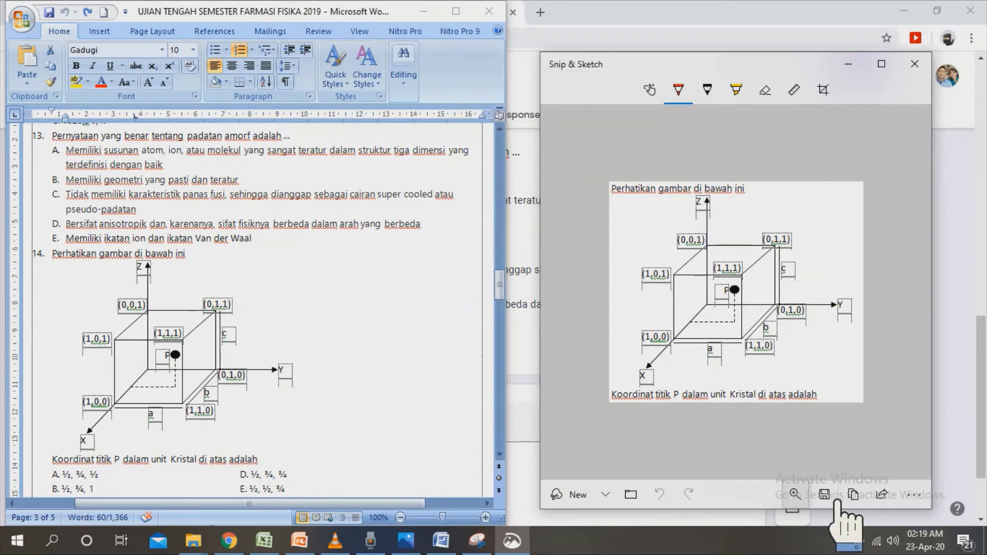
Save the snip as a PNG named "j" in the UTS Farmasi Fisika pictures folder.
{"action": "key", "text": "ctrl+s"}
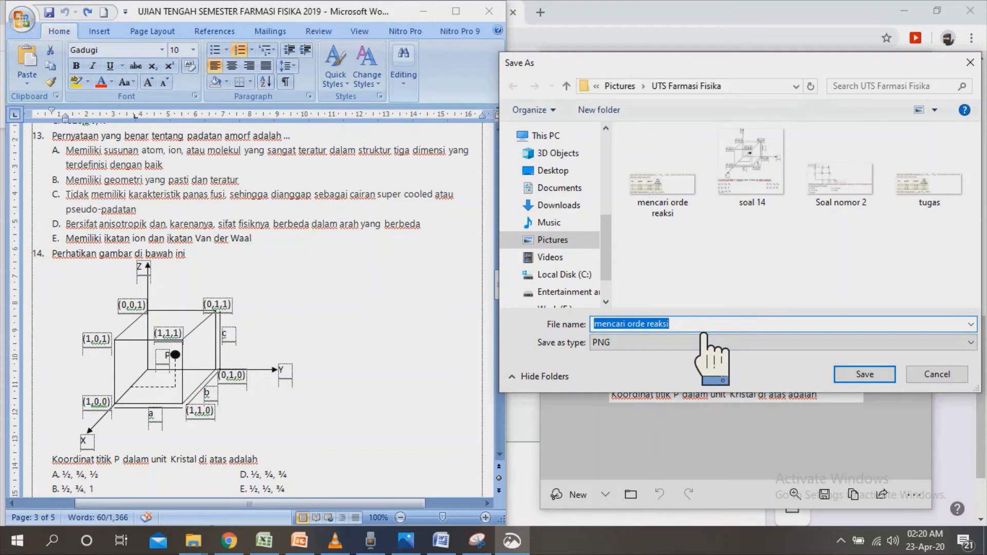
{"action": "type", "text": "j"}
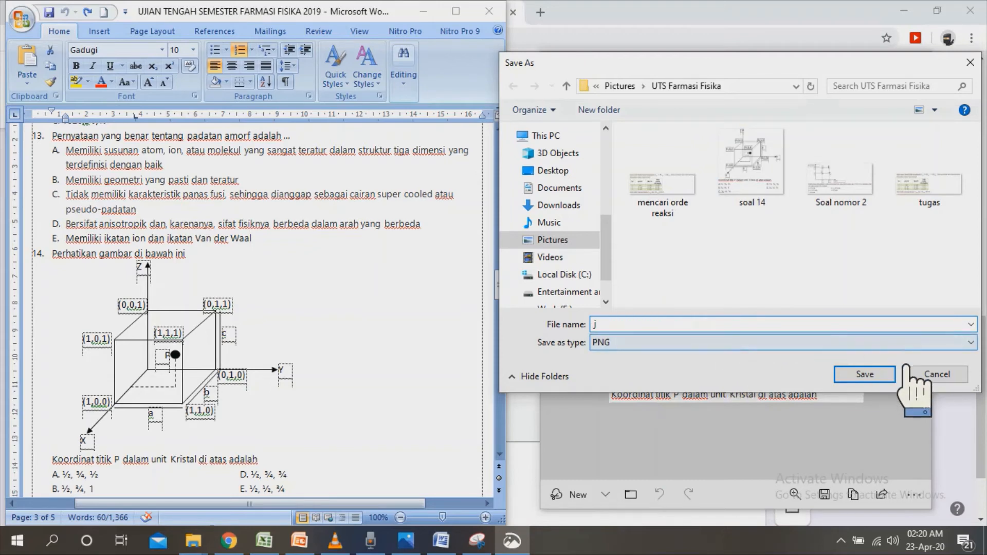
{"action": "left_click", "coordinate": [895, 381]}
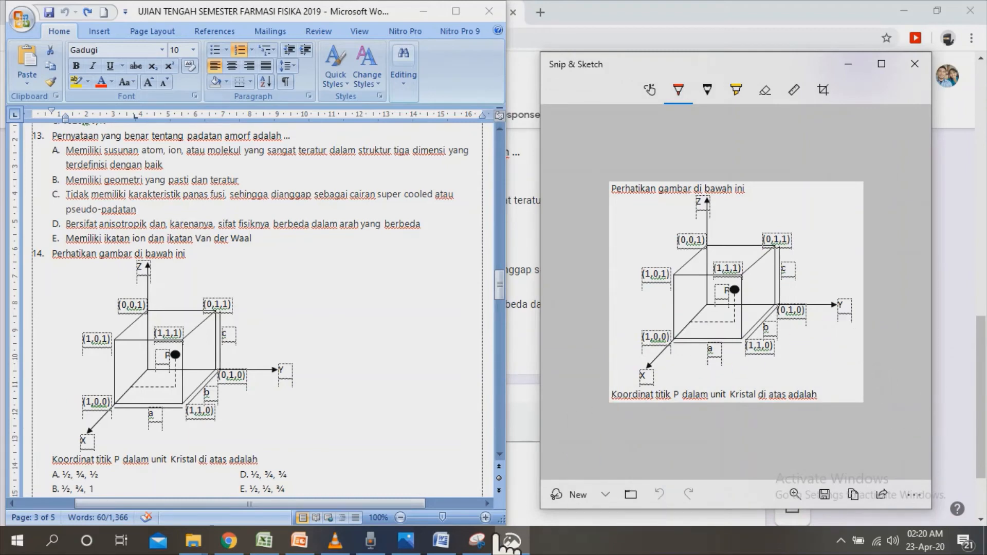
Back in Google Forms, insert the "soal 14" picture from the UTS Farmasi Fisika folder into the new question.
{"action": "left_click", "coordinate": [229, 541]}
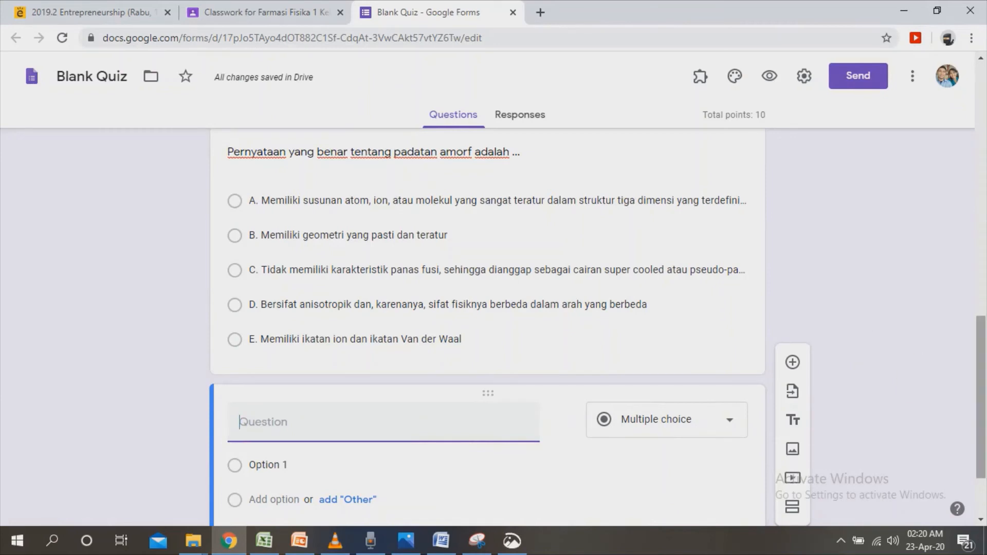
{"action": "scroll", "coordinate": [874, 412], "scroll_direction": "down", "scroll_amount": 2}
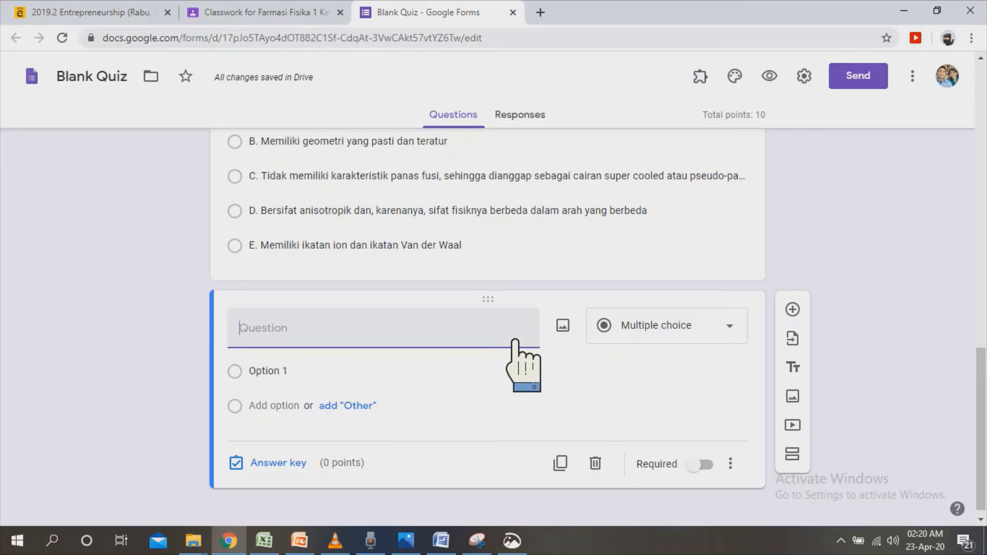
{"action": "left_click", "coordinate": [563, 328]}
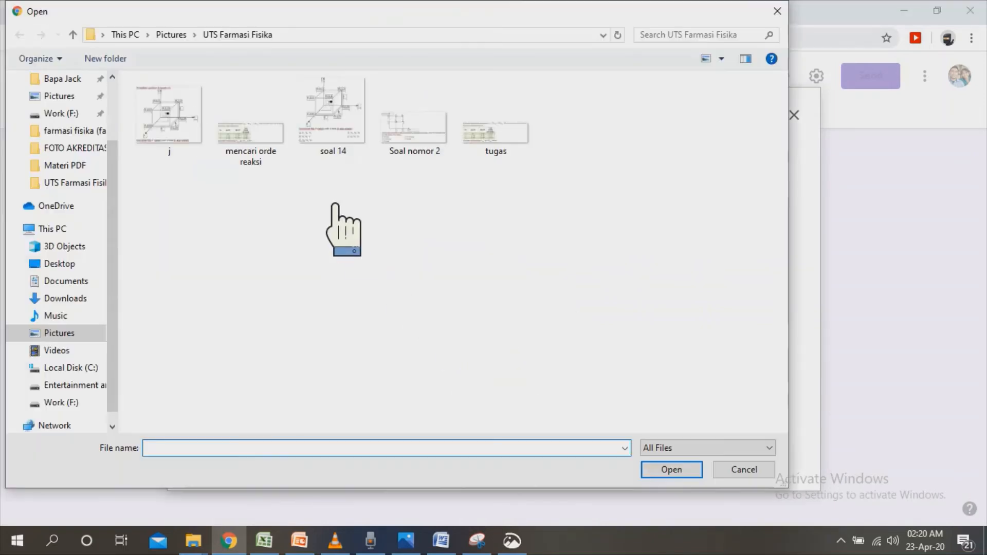
{"action": "double_click", "coordinate": [352, 150]}
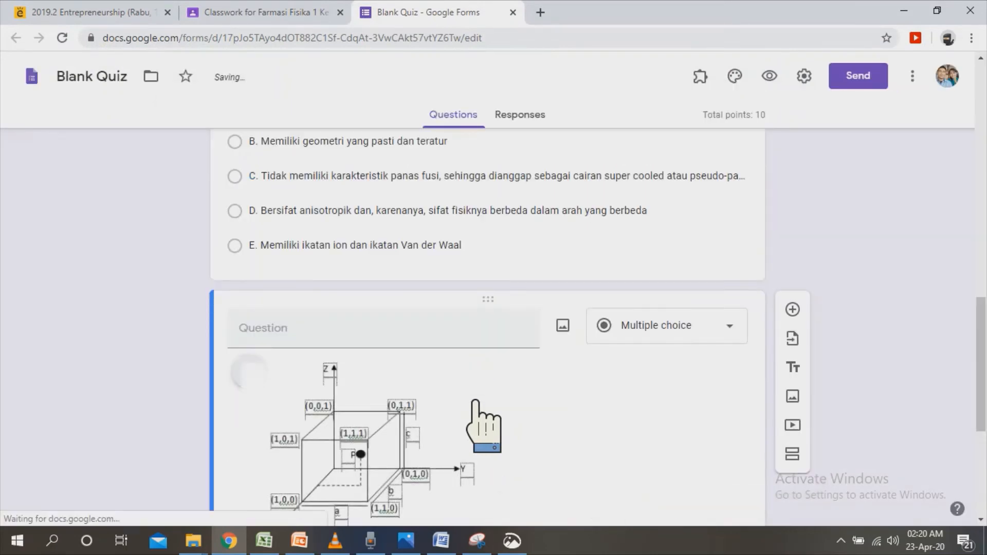
Enter "Perhatikan gambar berikut" as the question text above the cube diagram.
{"action": "left_click_drag", "start_coordinate": [981, 364], "coordinate": [980, 409]}
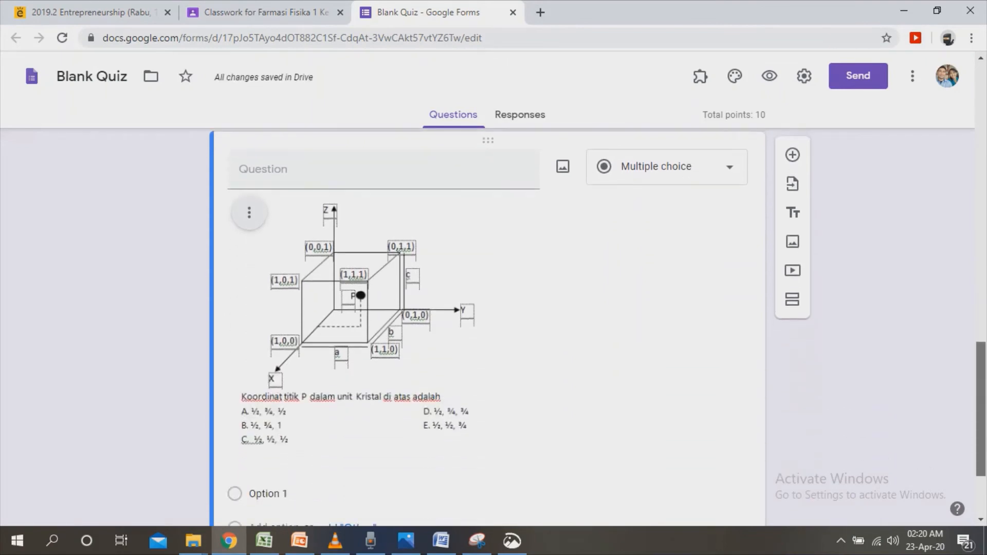
{"action": "left_click", "coordinate": [466, 177]}
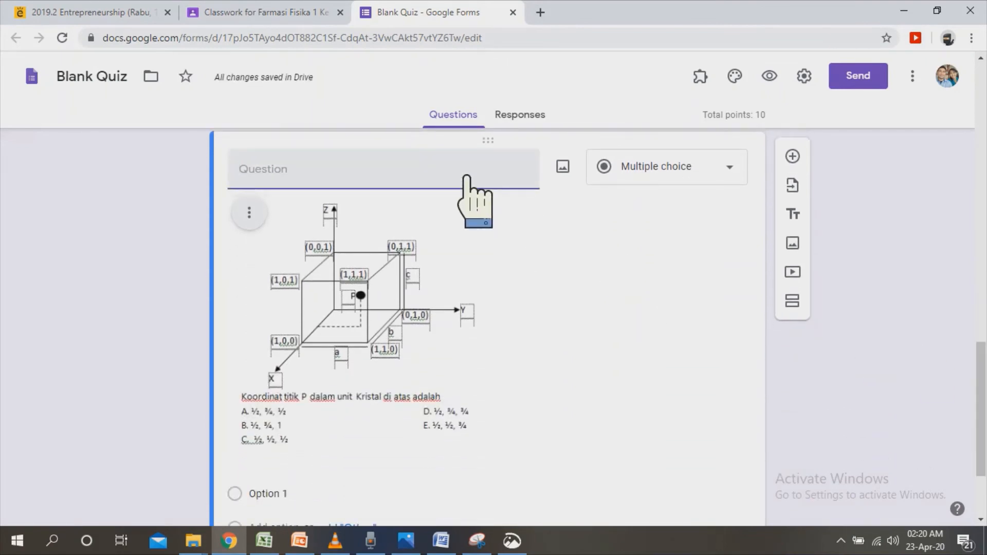
{"action": "type", "text": "Perhatikan gambar berikut"}
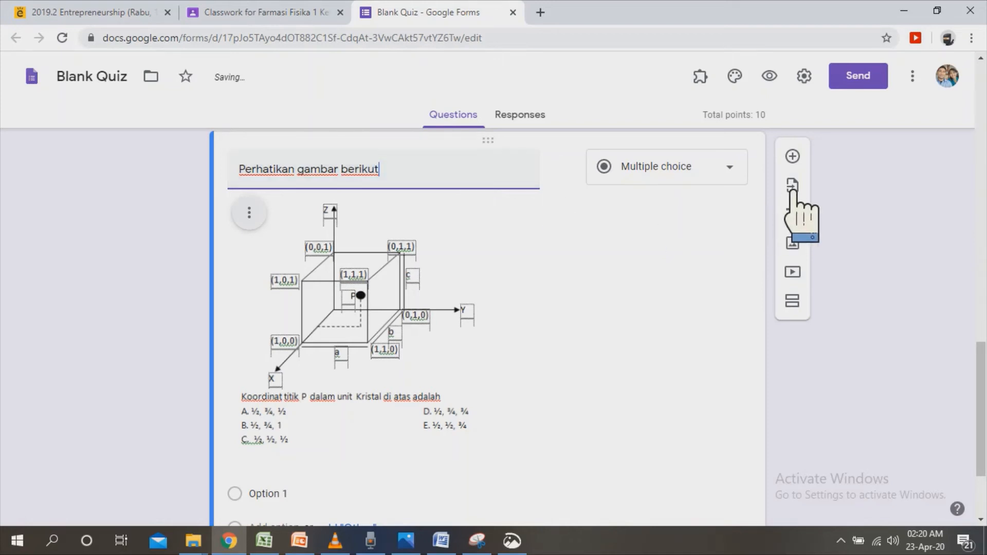
Give the cube diagram question five answer options labelled A, B, C, D and E.
{"action": "scroll", "coordinate": [981, 427], "scroll_direction": "down", "scroll_amount": 1}
{"action": "scroll", "coordinate": [488, 319], "scroll_direction": "down", "scroll_amount": 1}
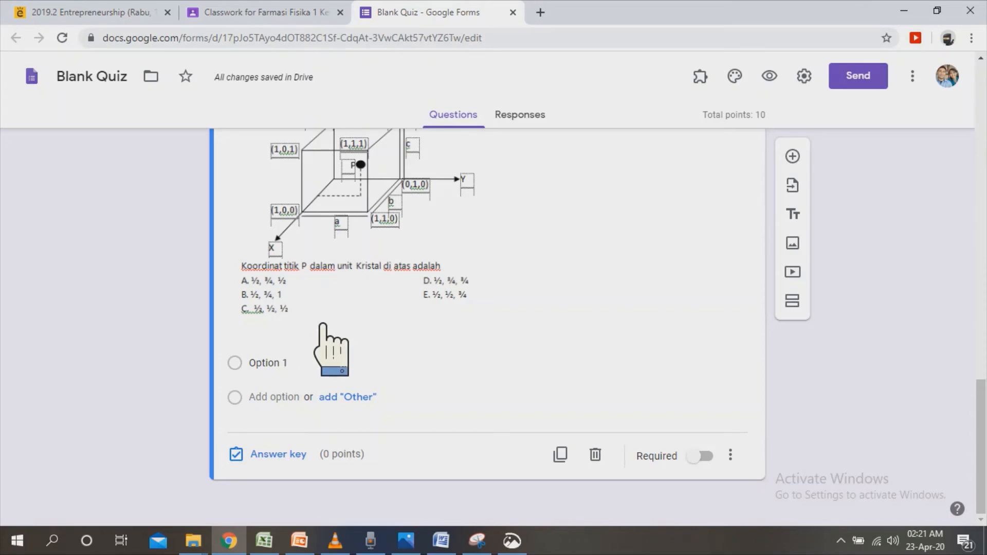
{"action": "left_click", "coordinate": [297, 371]}
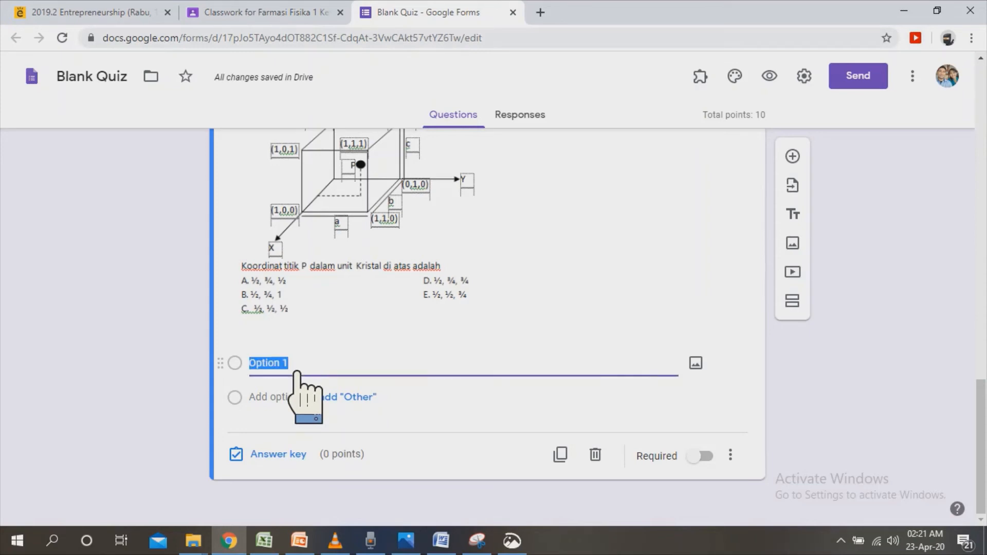
{"action": "left_click", "coordinate": [300, 399]}
{"action": "type", "text": "B"}
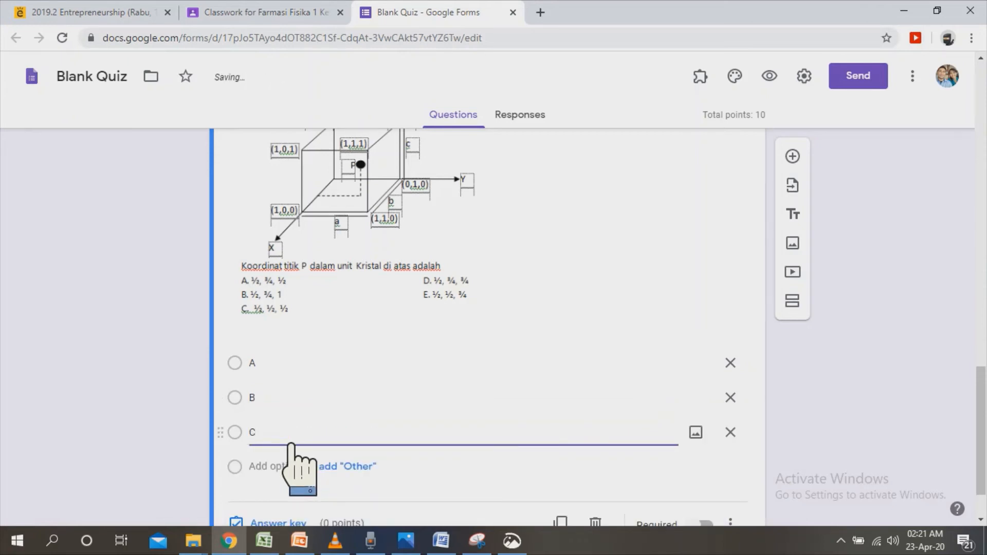
{"action": "left_click", "coordinate": [291, 469]}
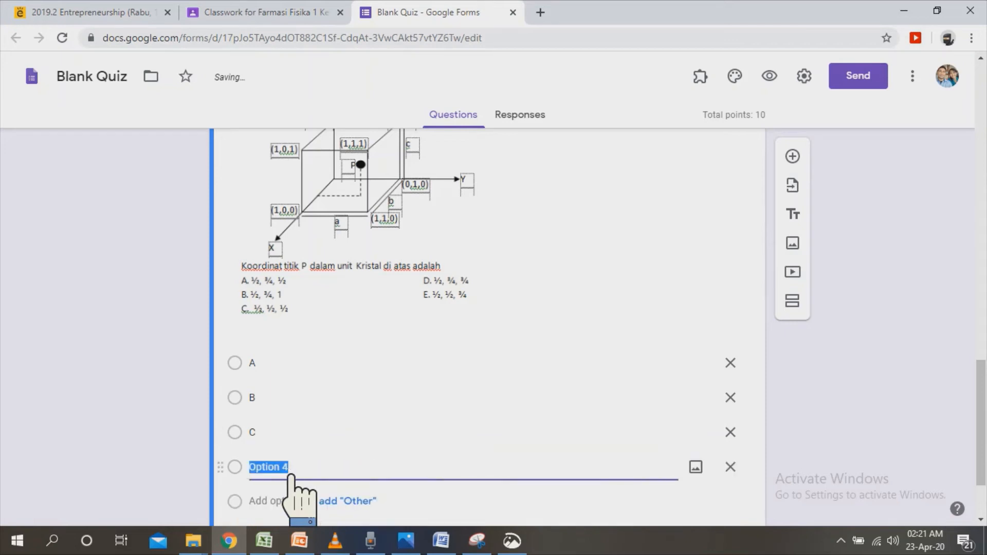
{"action": "left_click", "coordinate": [290, 501]}
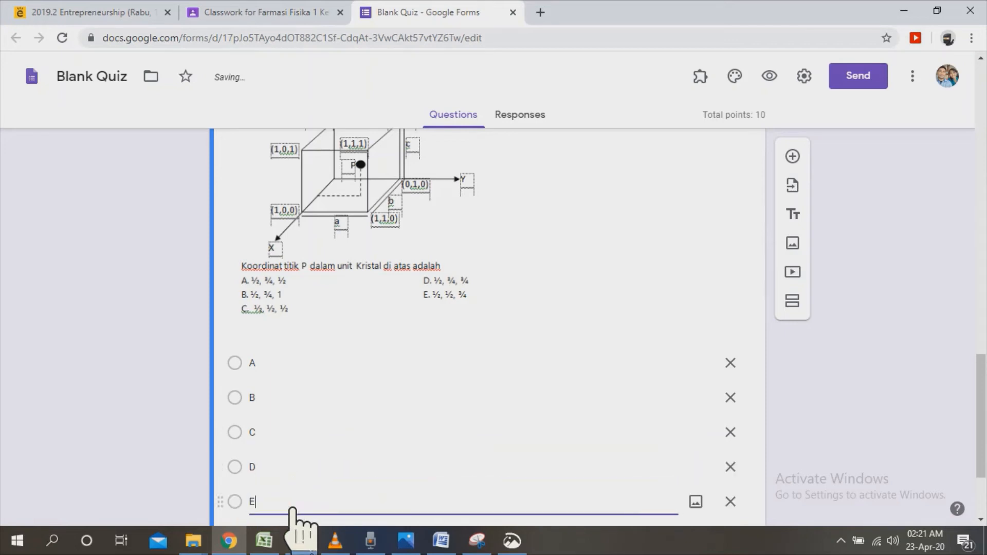
Open the cube diagram question's answer key and mark option B as the correct answer.
{"action": "scroll", "coordinate": [968, 418], "scroll_direction": "down", "scroll_amount": 2}
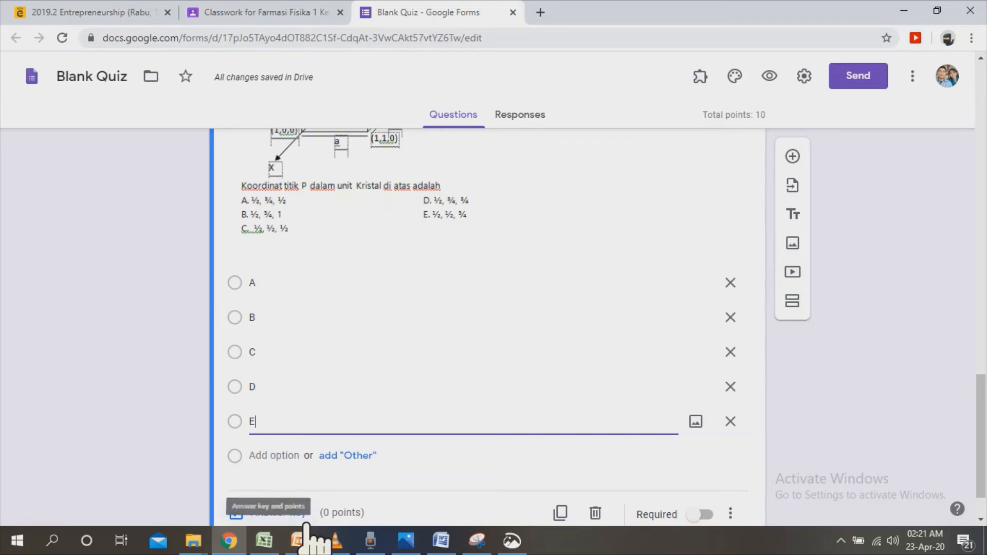
{"action": "left_click", "coordinate": [280, 513]}
{"action": "left_click_drag", "start_coordinate": [980, 334], "coordinate": [981, 419]}
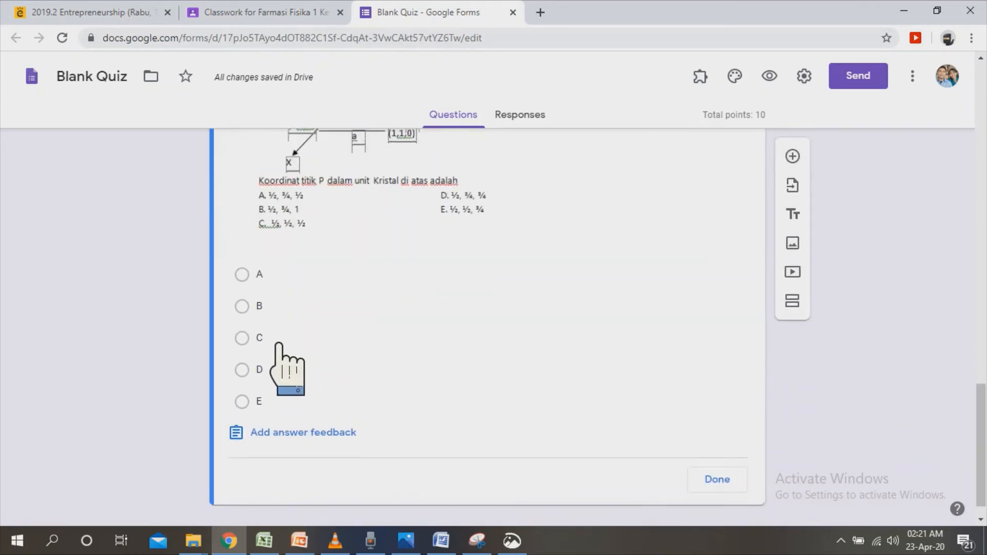
{"action": "left_click", "coordinate": [270, 313]}
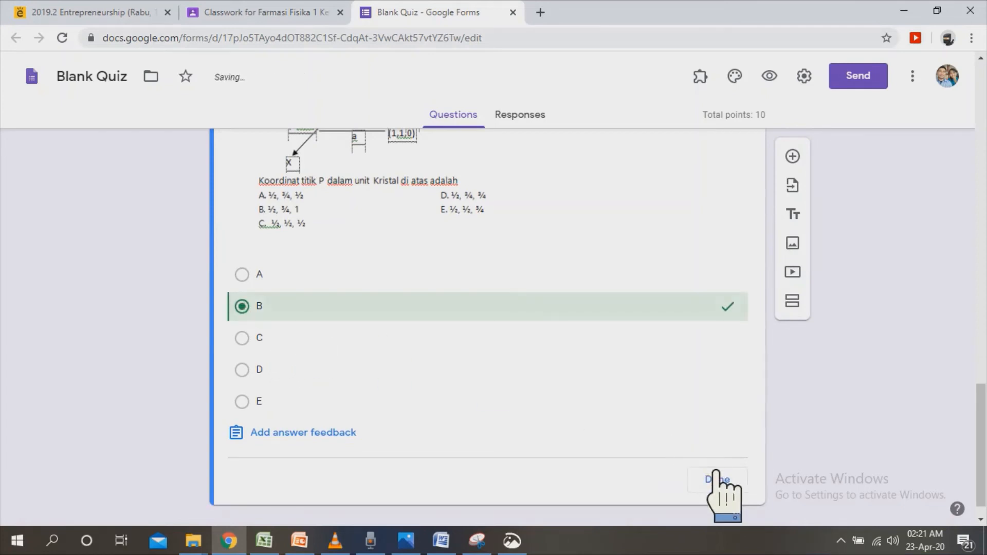
Set the cube diagram question's value to 10 points and finish its answer key.
{"action": "left_click_drag", "start_coordinate": [981, 406], "coordinate": [981, 368]}
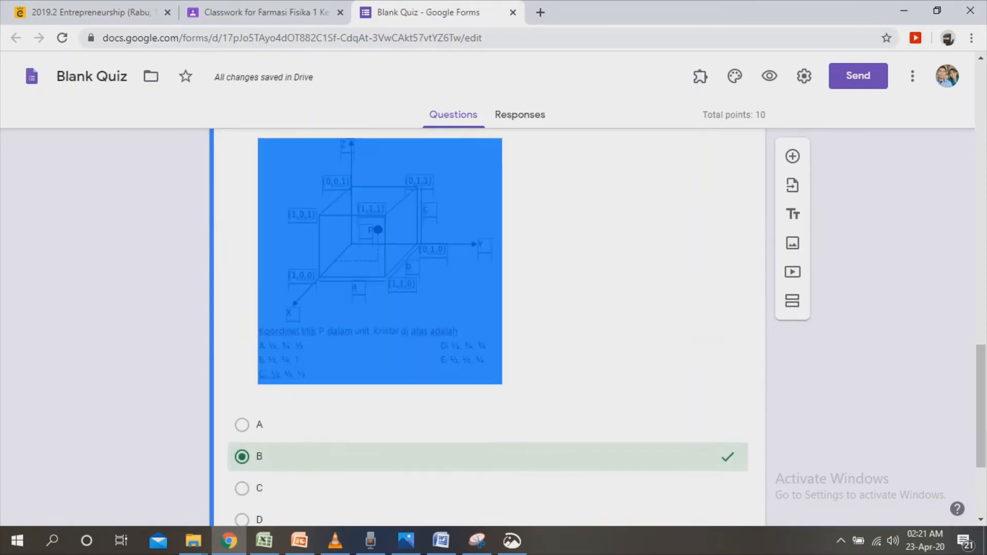
{"action": "left_click_drag", "start_coordinate": [981, 406], "coordinate": [980, 381]}
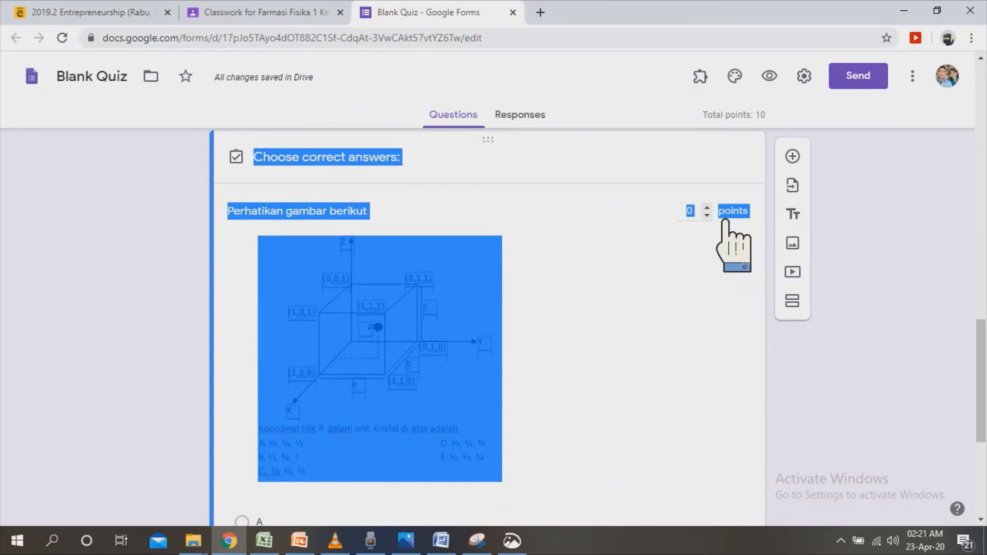
{"action": "left_click", "coordinate": [702, 212]}
{"action": "left_click", "coordinate": [708, 218]}
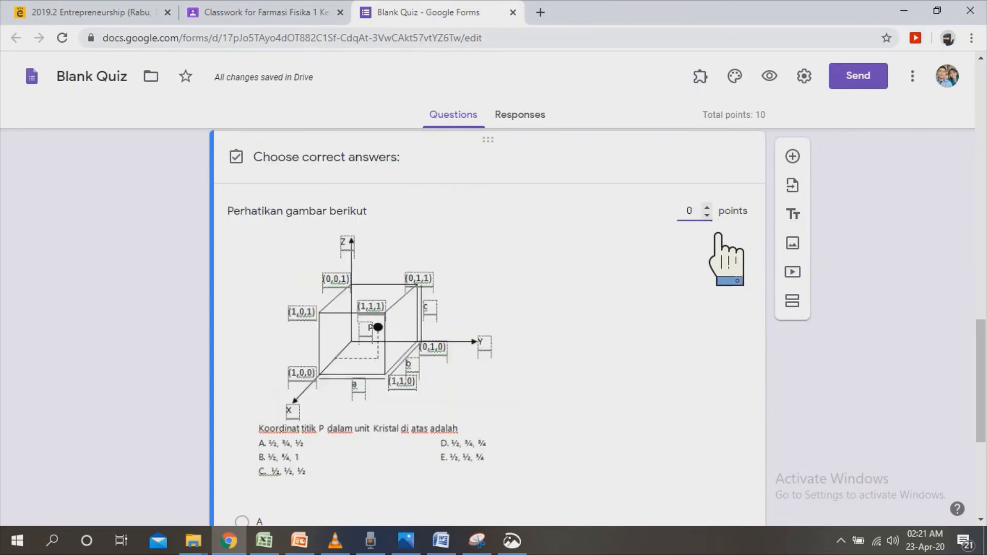
{"action": "left_click_drag", "start_coordinate": [981, 375], "coordinate": [981, 446]}
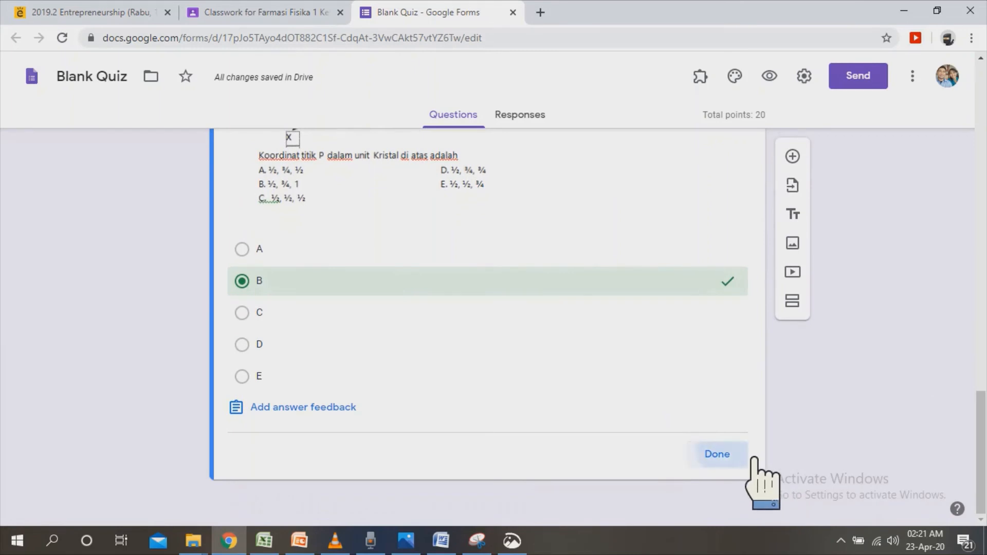
{"action": "left_click", "coordinate": [745, 456]}
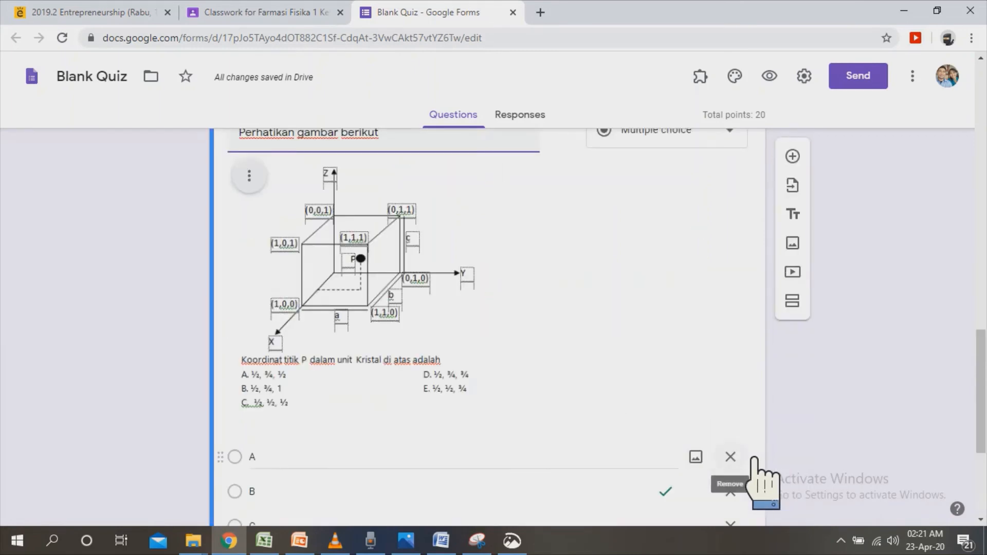
{"action": "left_click_drag", "start_coordinate": [981, 432], "coordinate": [981, 494]}
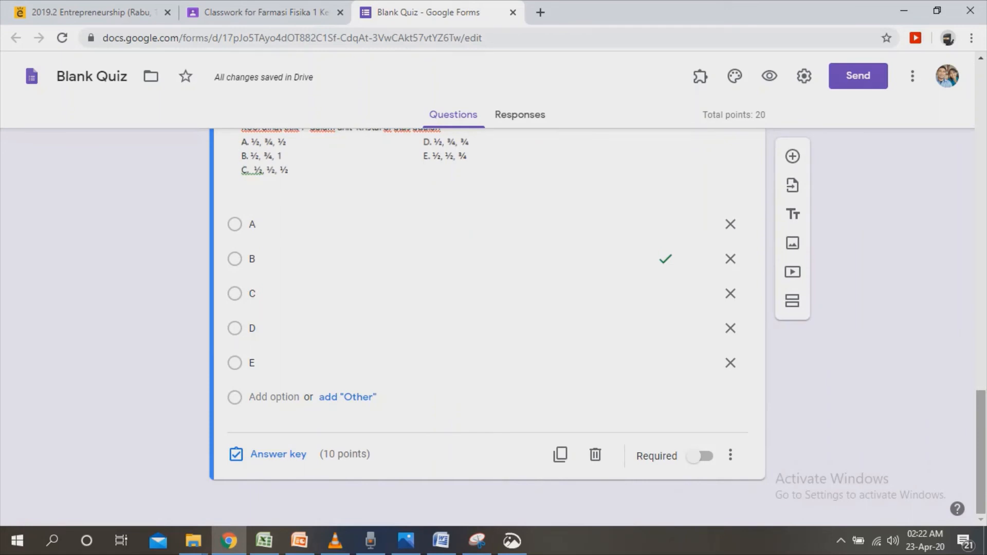
{"action": "left_click_drag", "start_coordinate": [981, 452], "coordinate": [981, 349]}
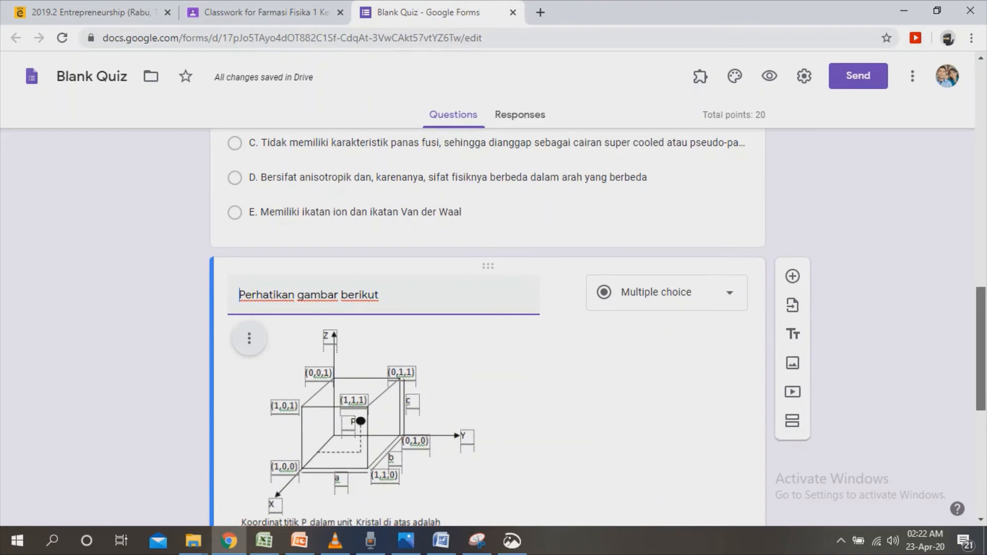
{"action": "left_click_drag", "start_coordinate": [981, 349], "coordinate": [981, 452]}
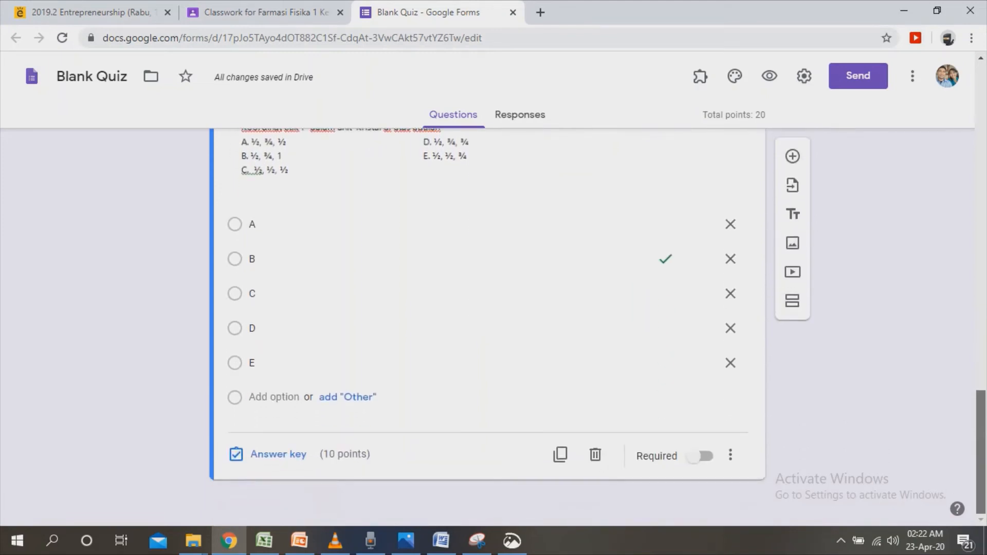
{"action": "left_click", "coordinate": [792, 156]}
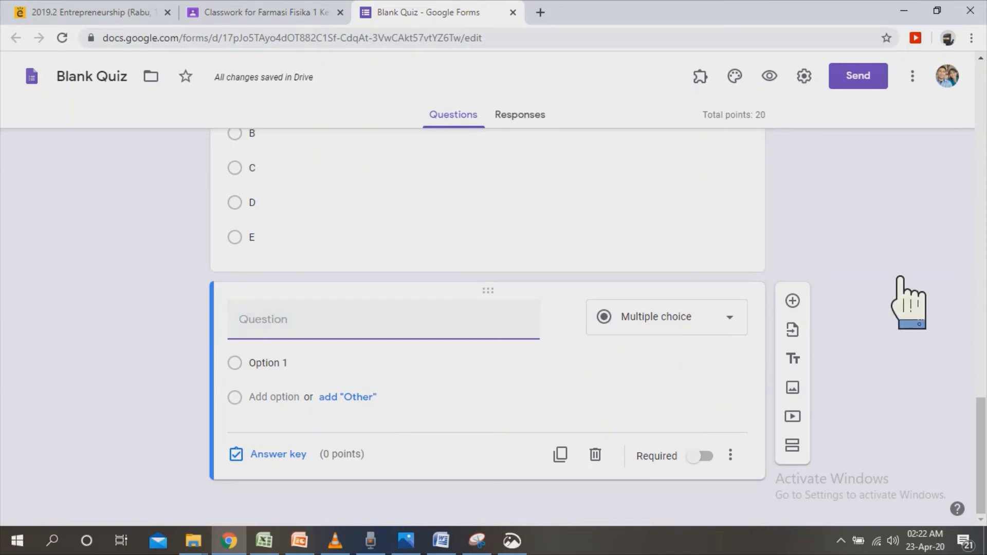
{"action": "left_click", "coordinate": [595, 454]}
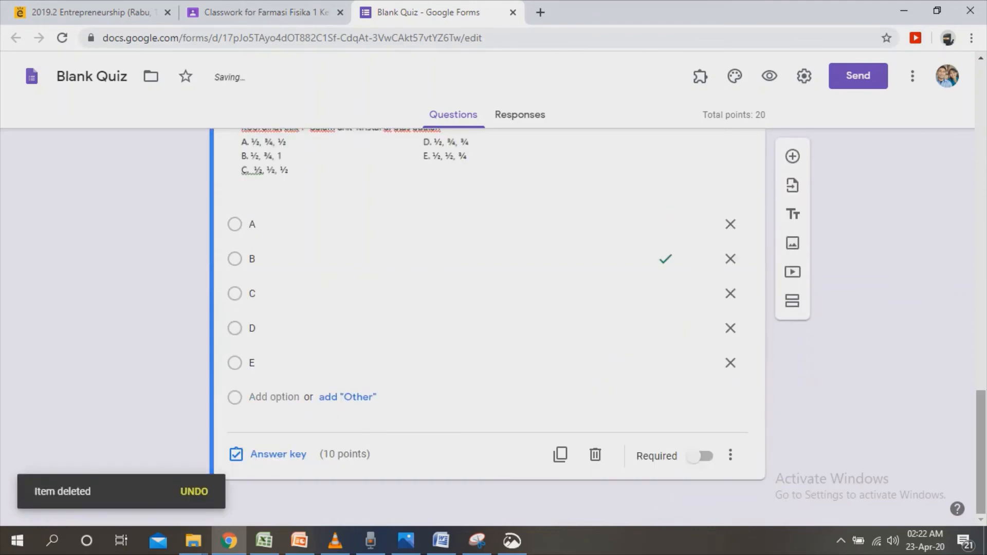
Preview the quiz as a respondent and look over its identity and token page.
{"action": "scroll", "coordinate": [488, 309], "scroll_direction": "up", "scroll_amount": 20}
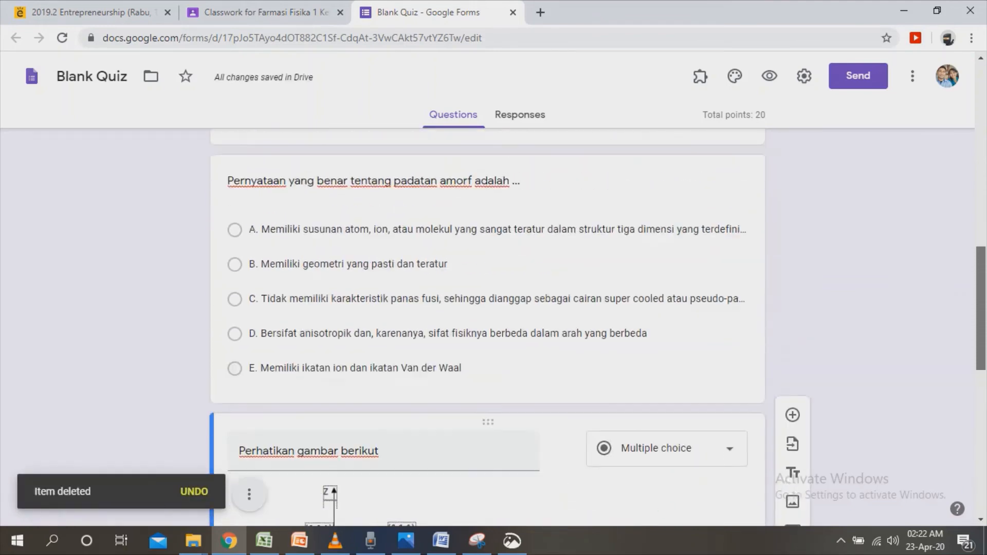
{"action": "scroll", "coordinate": [487, 308], "scroll_direction": "up", "scroll_amount": 5}
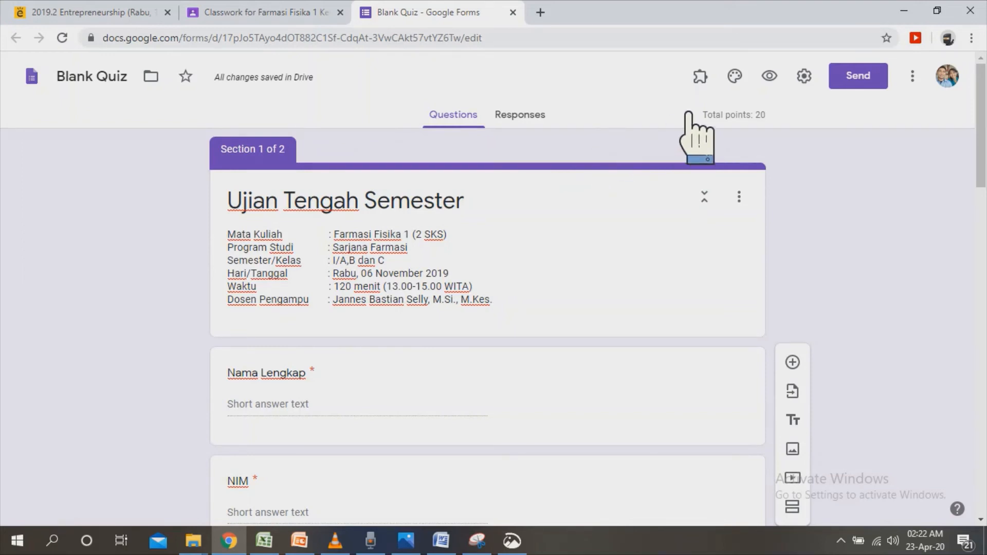
{"action": "left_click", "coordinate": [802, 97]}
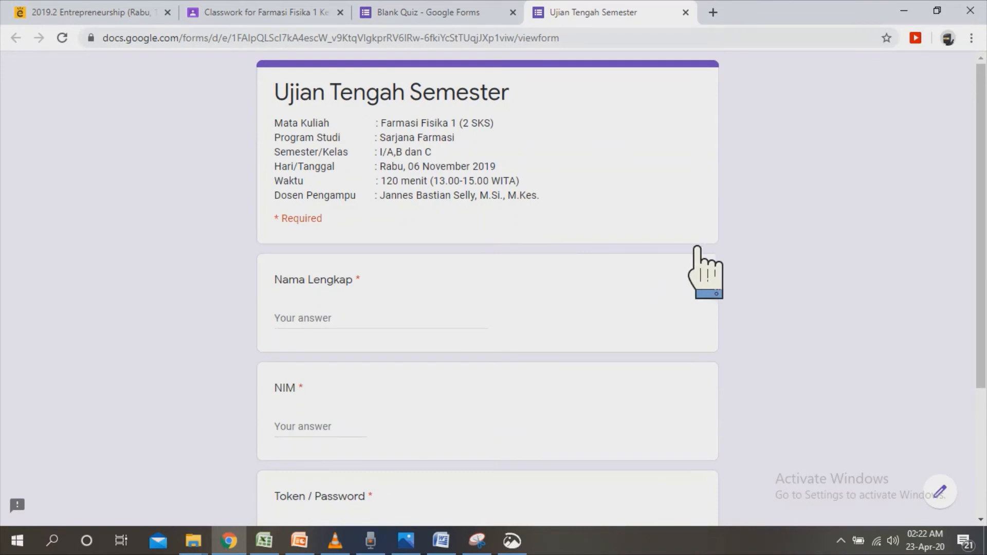
{"action": "left_click_drag", "start_coordinate": [981, 153], "coordinate": [981, 281]}
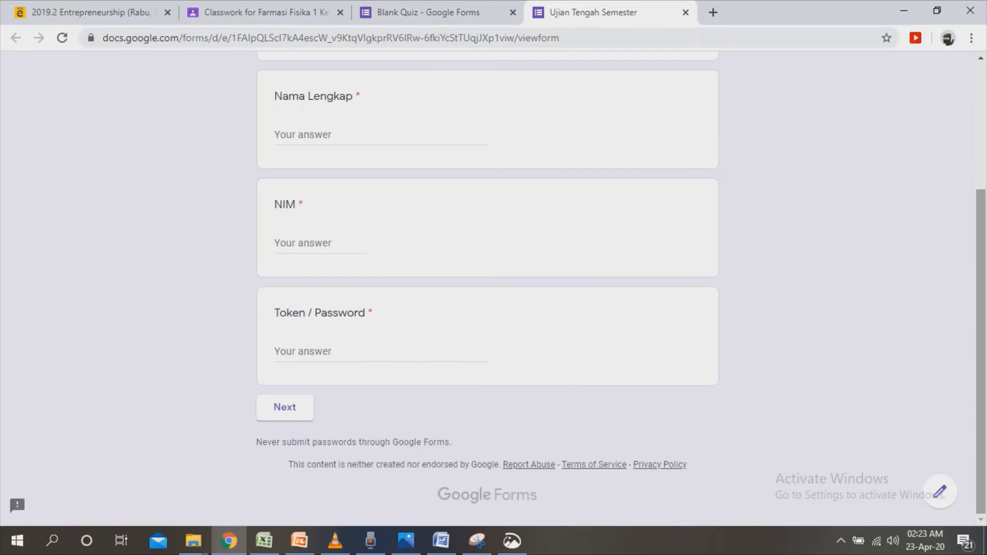
Fill in the respondent's full name, student number (NIM) and the valid exam token, and continue to the Soal section.
{"action": "scroll", "coordinate": [608, 286], "scroll_direction": "up", "scroll_amount": 2}
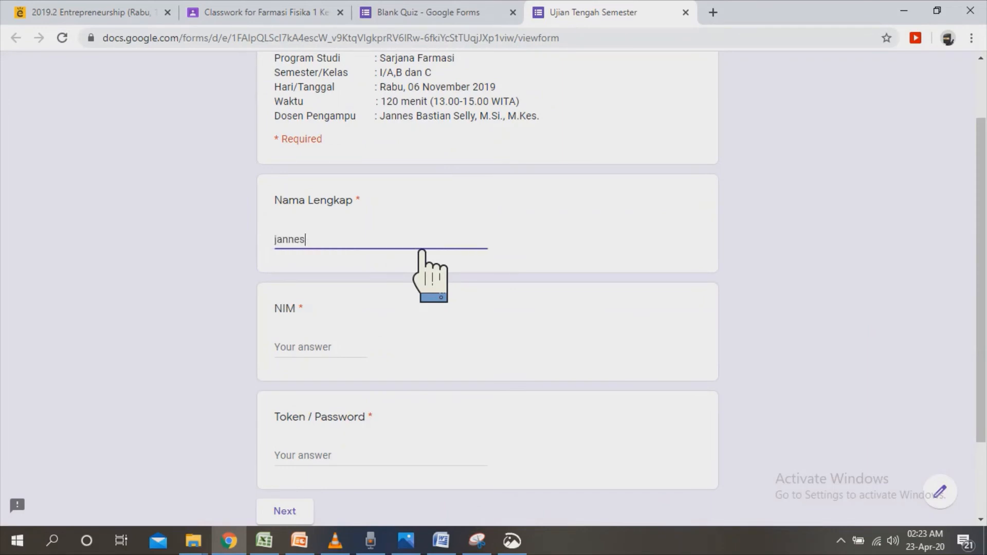
{"action": "left_click", "coordinate": [337, 354]}
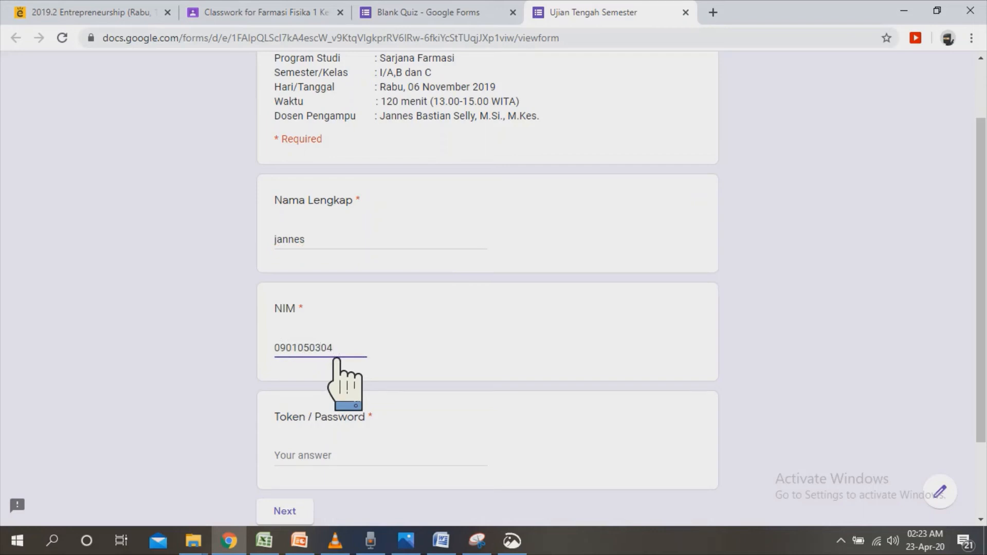
{"action": "left_click", "coordinate": [349, 467]}
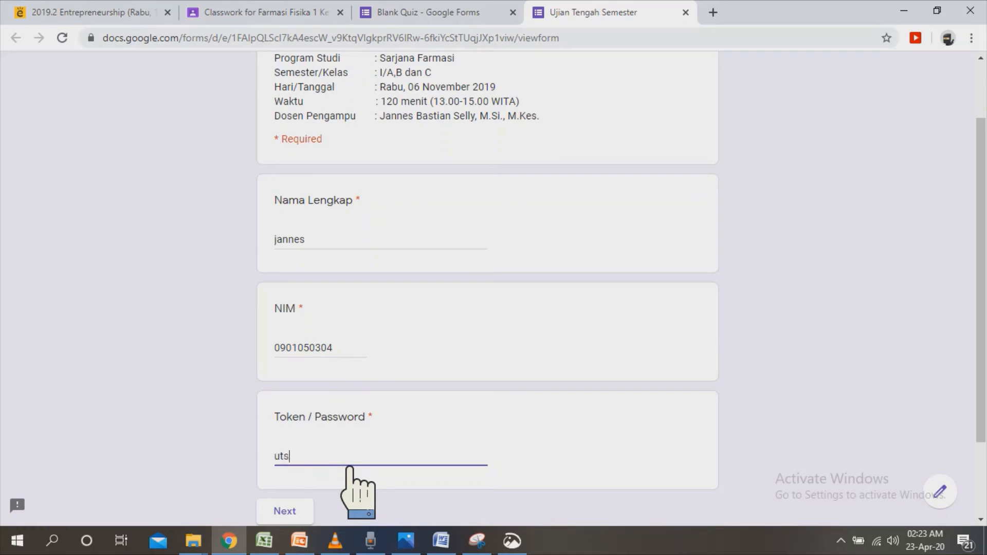
{"action": "left_click", "coordinate": [294, 512]}
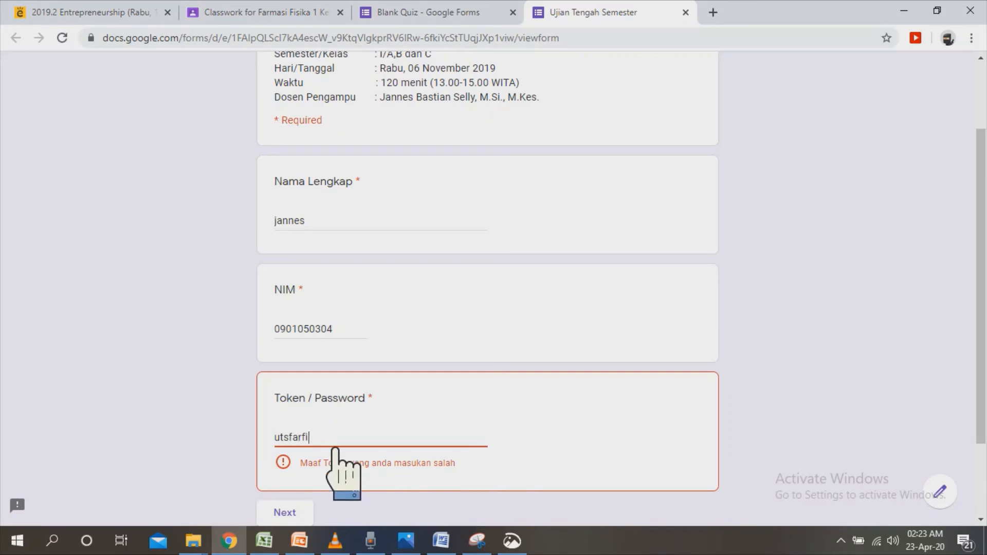
{"action": "type", "text": "a"}
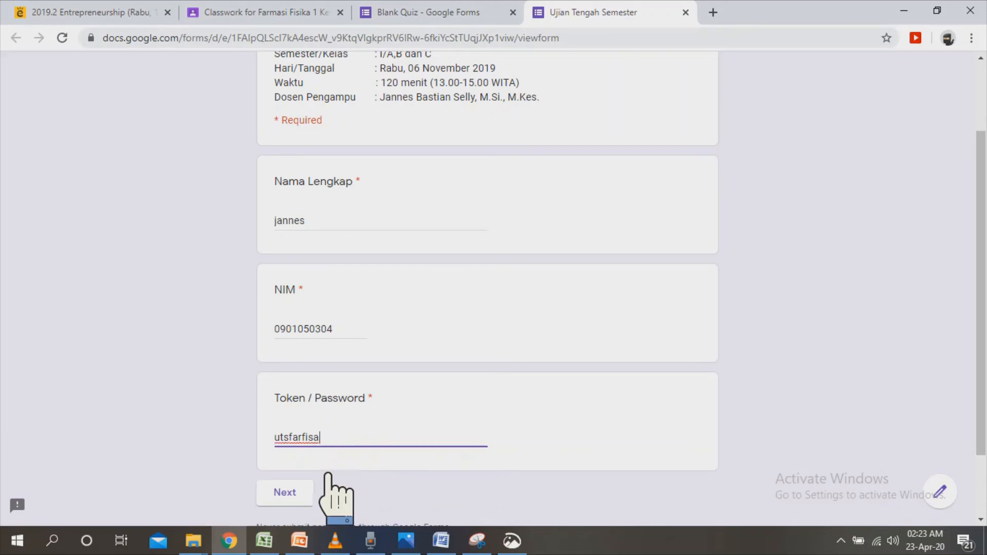
{"action": "left_click", "coordinate": [311, 501]}
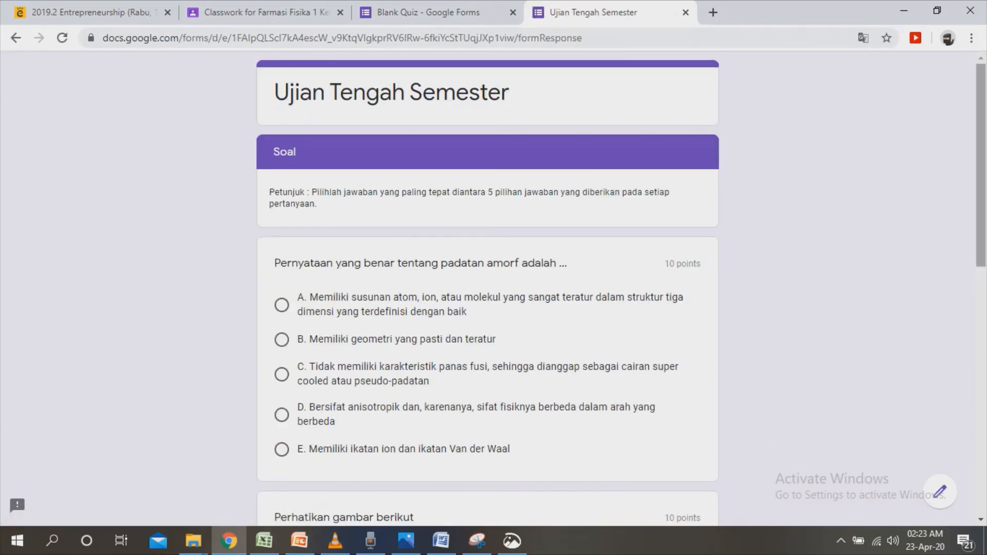
Review both exam questions, answer the padatan amorf question with option A, and submit the test response.
{"action": "scroll", "coordinate": [364, 517], "scroll_direction": "down", "scroll_amount": 7}
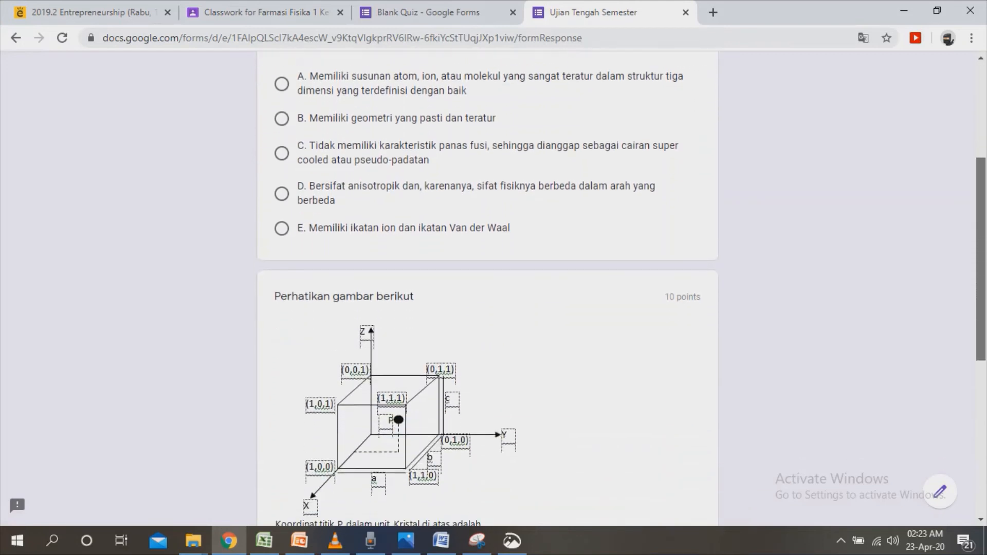
{"action": "scroll", "coordinate": [488, 288], "scroll_direction": "down", "scroll_amount": 3}
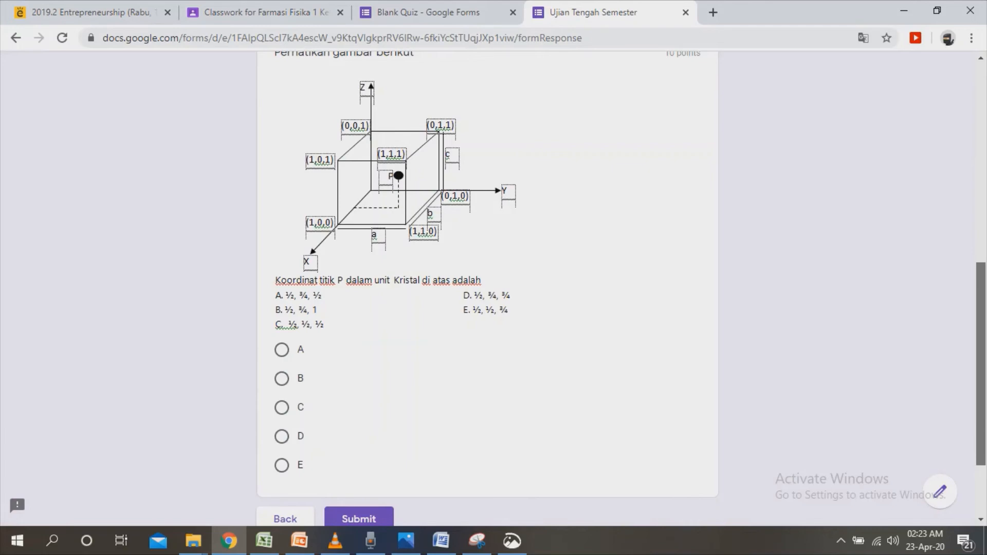
{"action": "scroll", "coordinate": [364, 514], "scroll_direction": "up", "scroll_amount": 9}
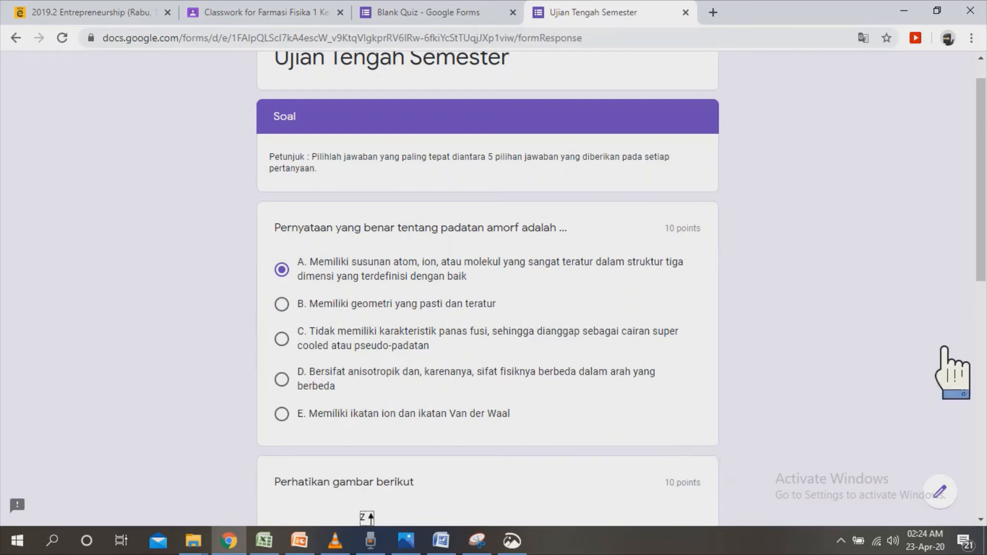
{"action": "left_click_drag", "start_coordinate": [981, 257], "coordinate": [981, 481]}
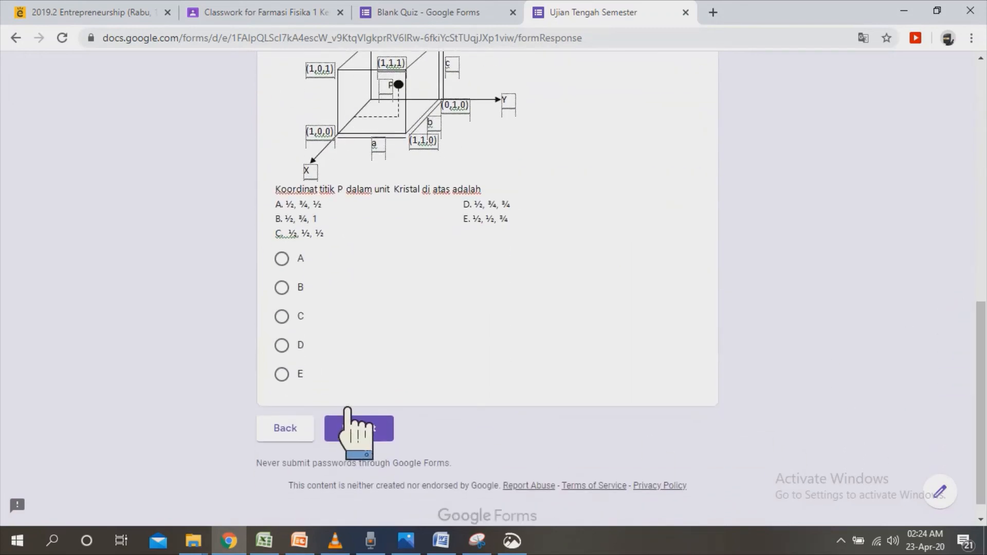
{"action": "left_click", "coordinate": [387, 438]}
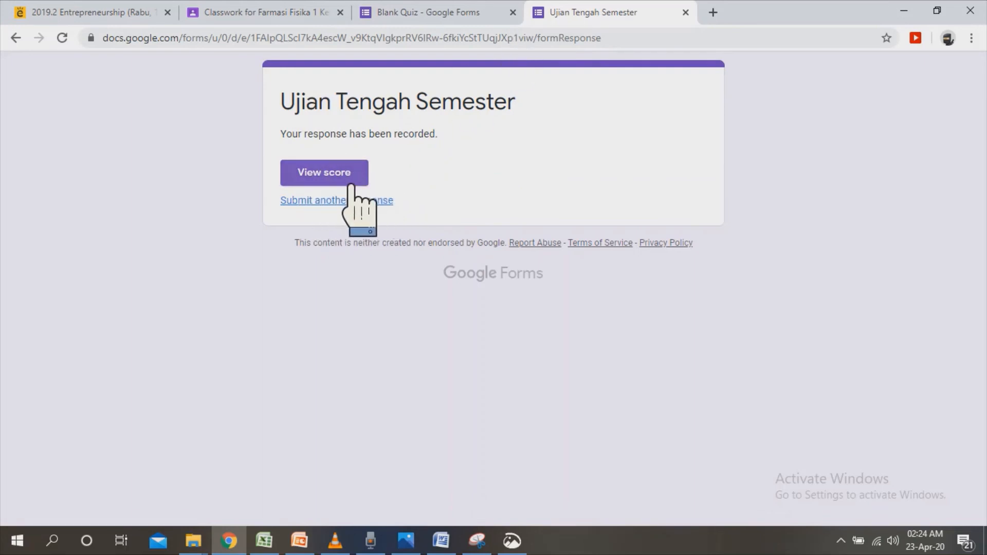
Return to the Blank Quiz editor and view the summary of the submitted responses.
{"action": "left_click", "coordinate": [459, 25]}
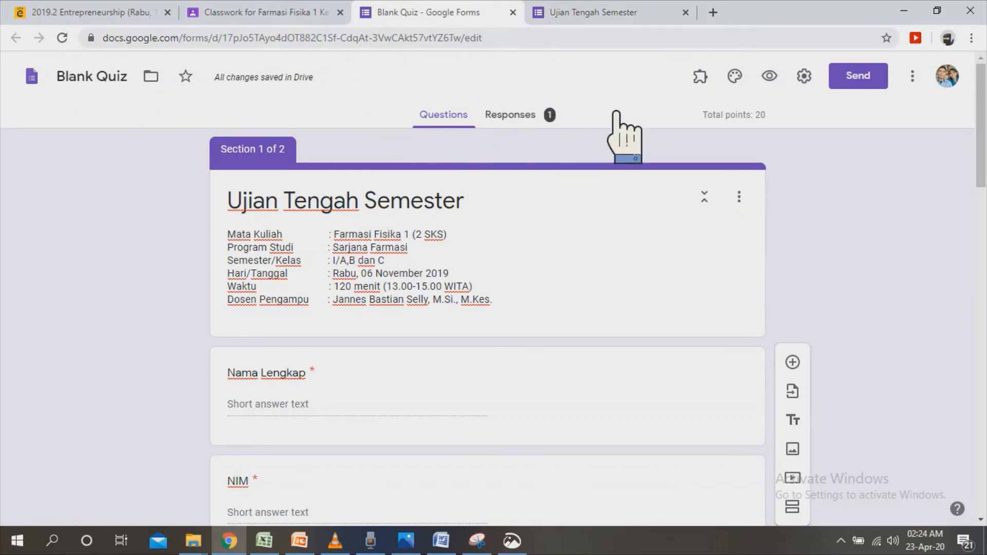
{"action": "left_click", "coordinate": [538, 119]}
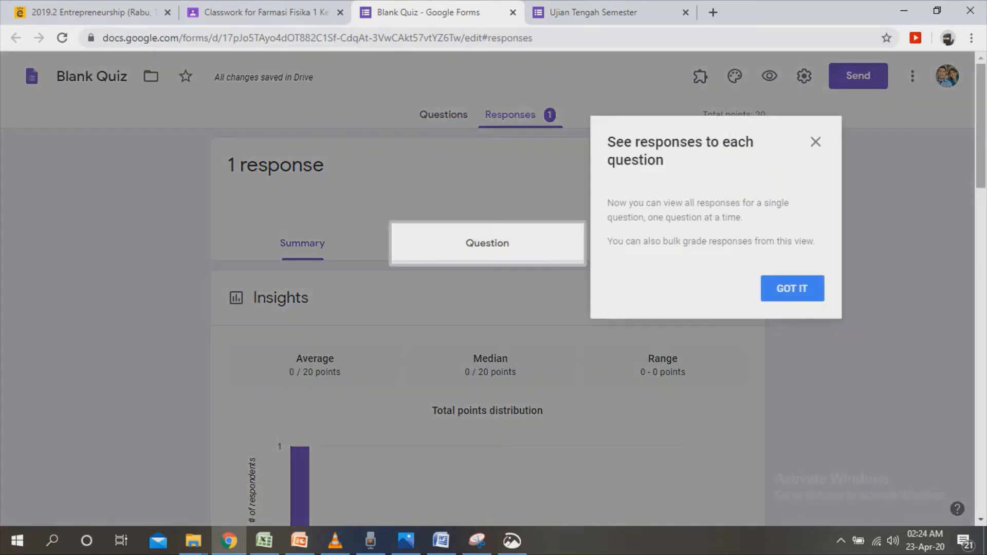
Look over the response summary's insights and missed questions, and the per-question response for Nama Lengkap.
{"action": "left_click", "coordinate": [832, 302]}
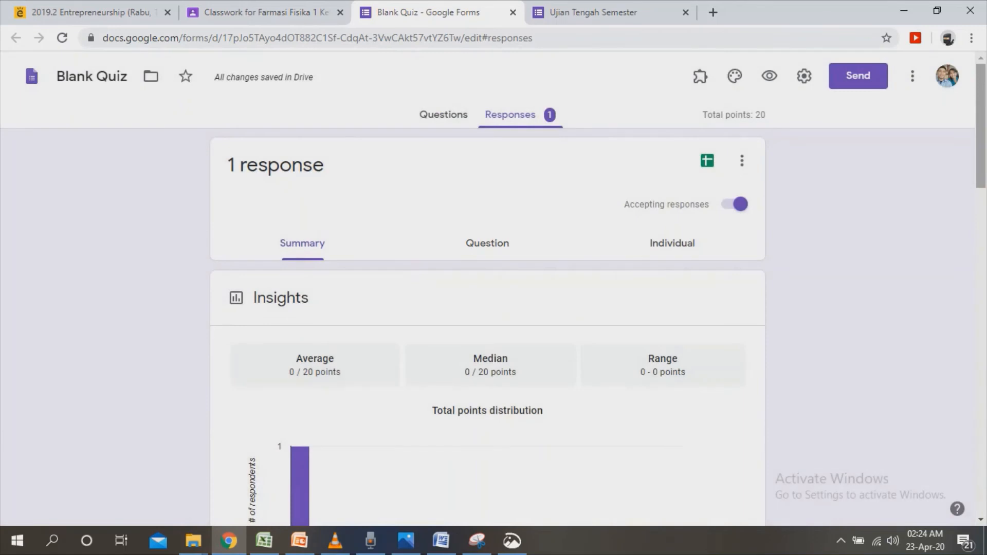
{"action": "scroll", "coordinate": [488, 329], "scroll_direction": "down", "scroll_amount": 5}
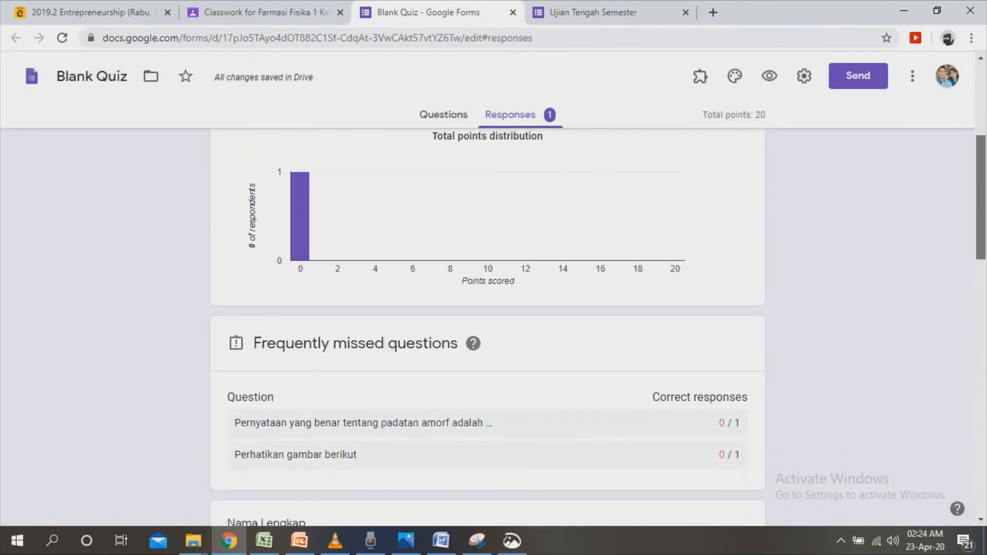
{"action": "scroll", "coordinate": [487, 329], "scroll_direction": "up", "scroll_amount": 1}
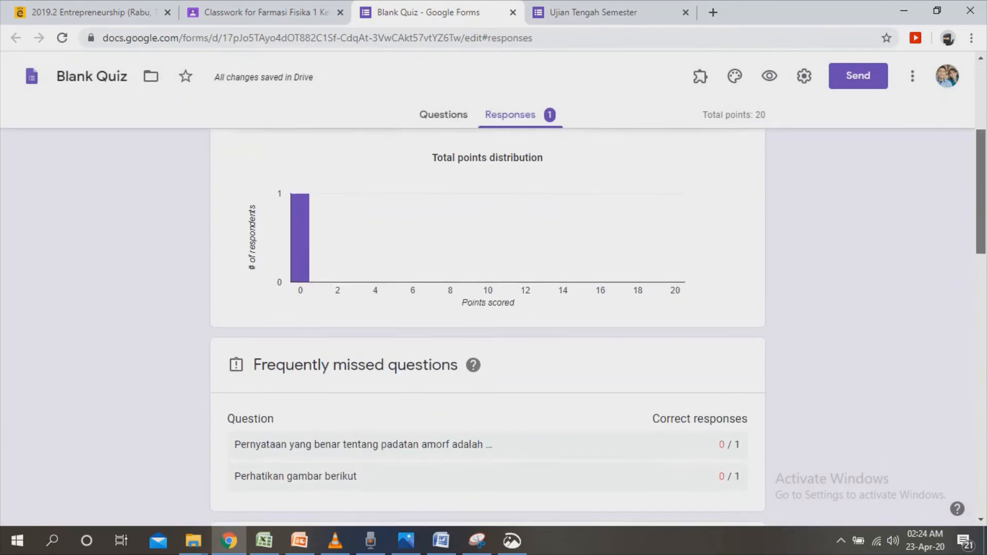
{"action": "scroll", "coordinate": [487, 324], "scroll_direction": "up", "scroll_amount": 4}
{"action": "scroll", "coordinate": [487, 324], "scroll_direction": "up", "scroll_amount": 1}
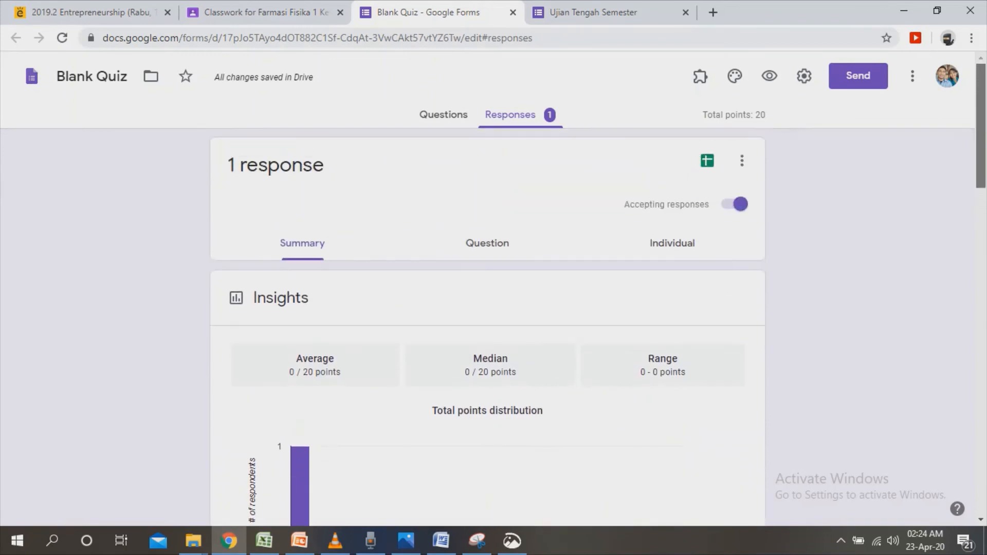
{"action": "left_click", "coordinate": [529, 254]}
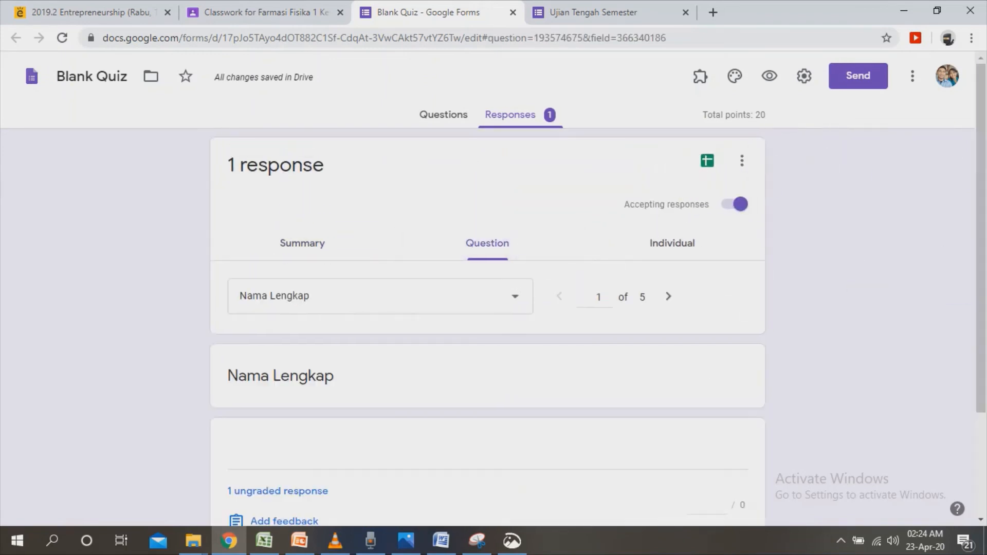
{"action": "scroll", "coordinate": [744, 284], "scroll_direction": "down", "scroll_amount": 3}
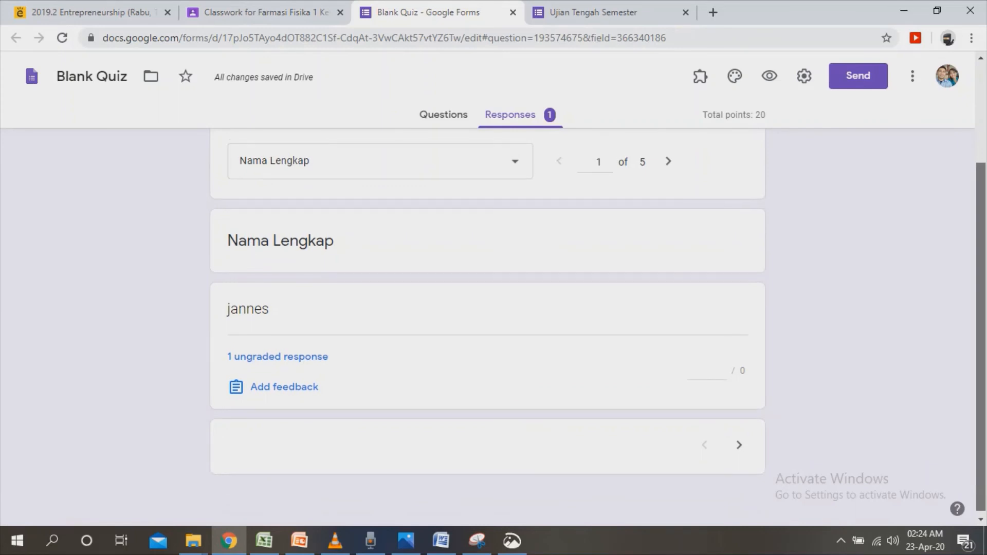
{"action": "scroll", "coordinate": [487, 324], "scroll_direction": "up", "scroll_amount": 2}
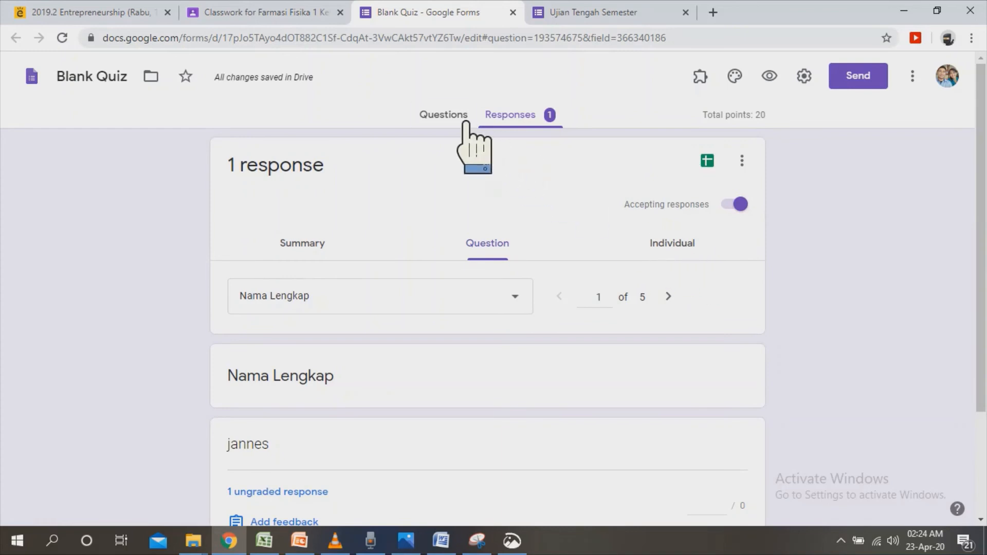
Make the padatan amorf question and the Perhatikan gambar berikut question required.
{"action": "left_click", "coordinate": [448, 115]}
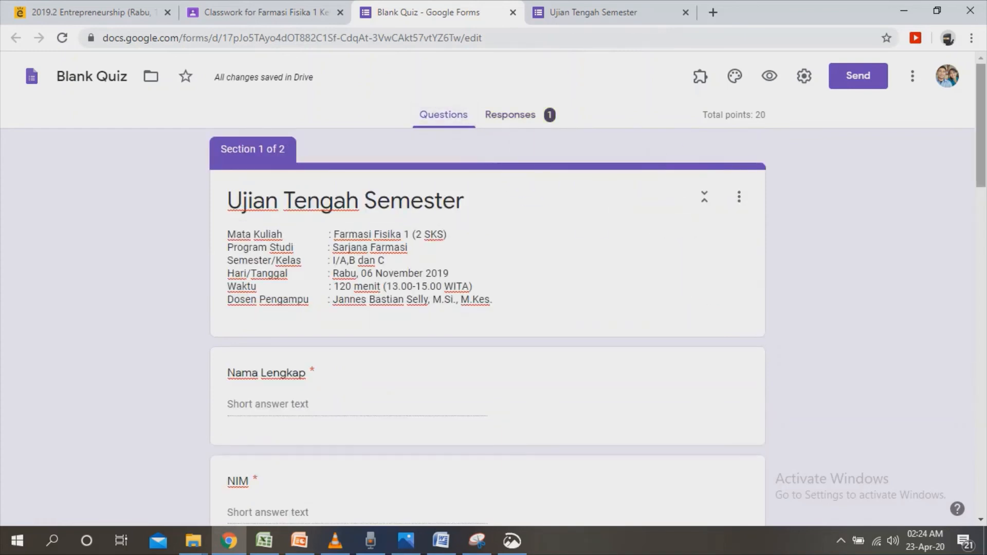
{"action": "scroll", "coordinate": [488, 327], "scroll_direction": "down", "scroll_amount": 15}
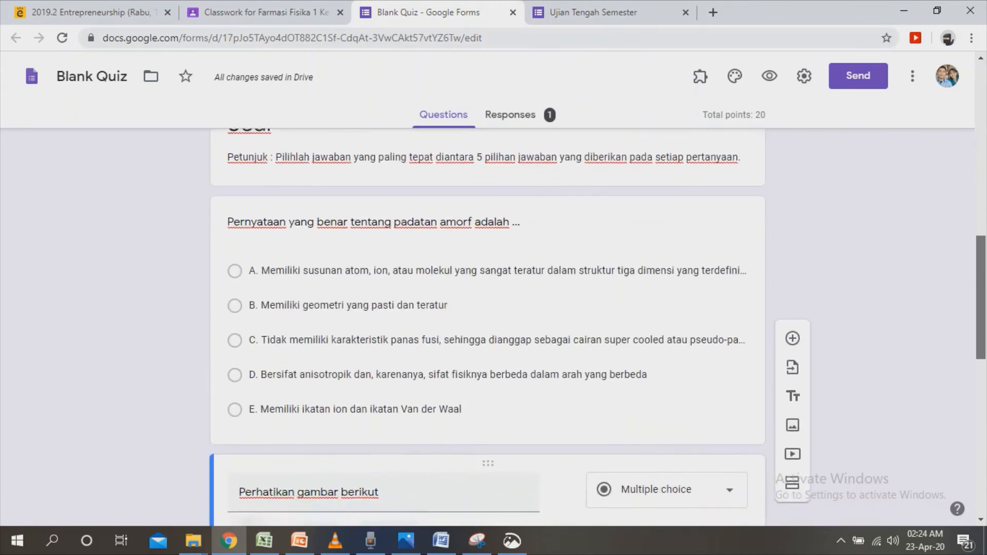
{"action": "left_click", "coordinate": [745, 363]}
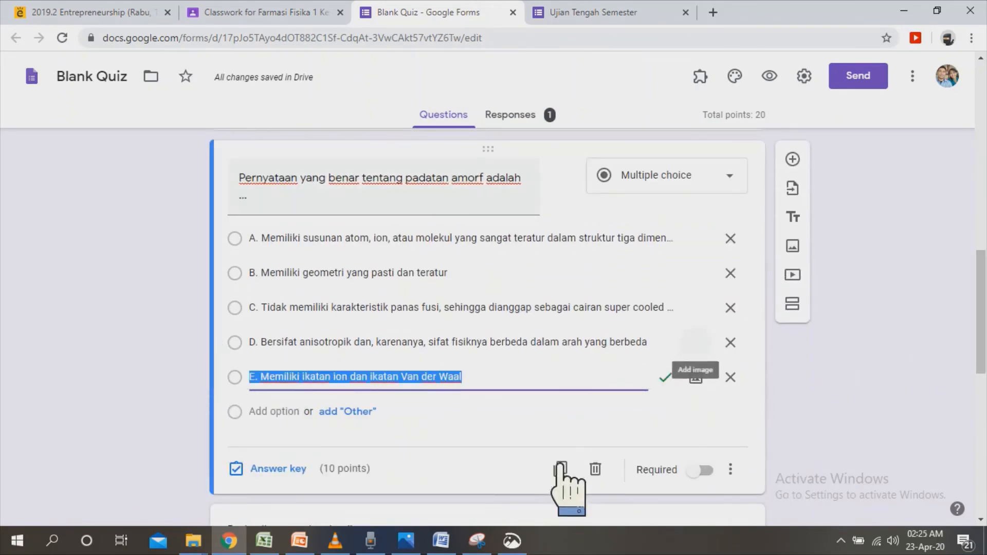
{"action": "left_click", "coordinate": [714, 472]}
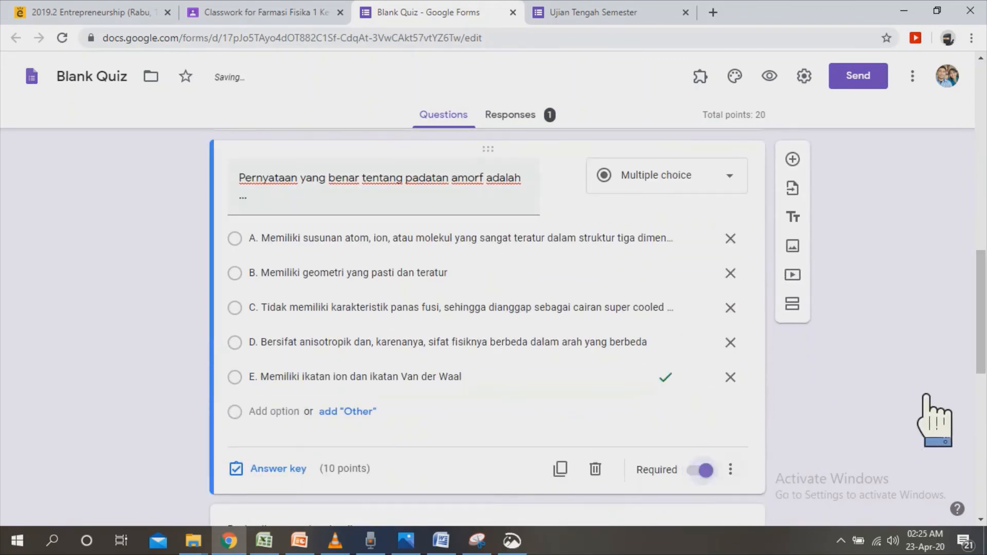
{"action": "left_click_drag", "start_coordinate": [981, 352], "coordinate": [981, 494]}
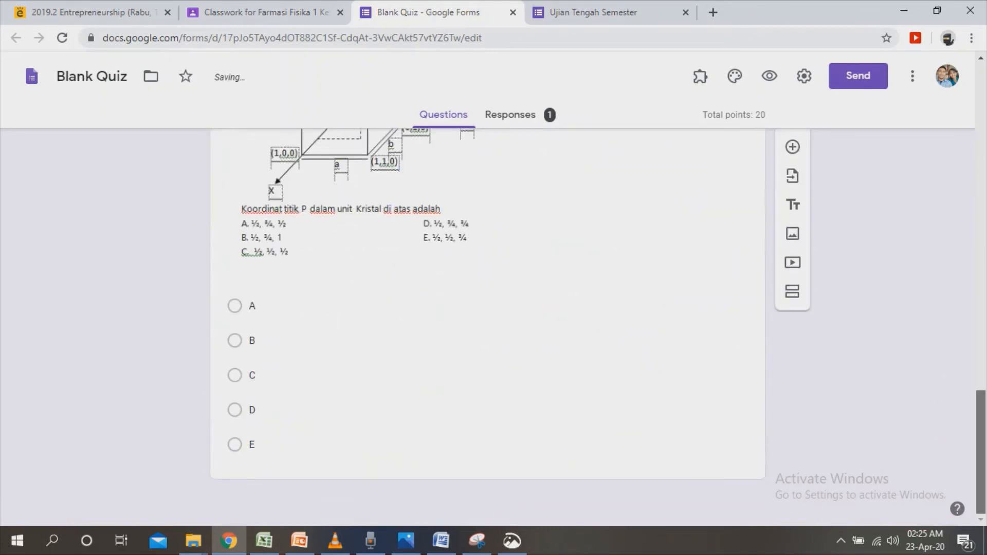
{"action": "left_click", "coordinate": [746, 443]}
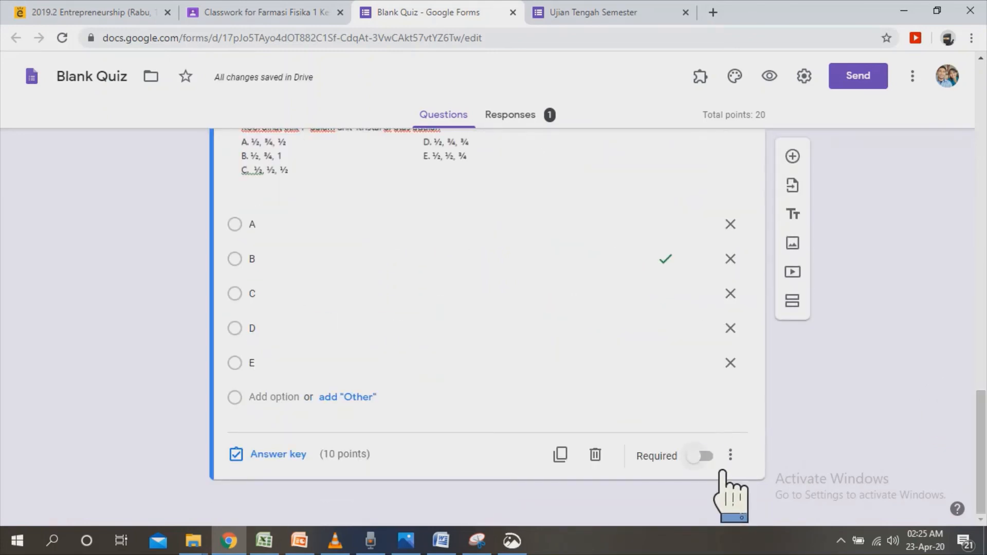
{"action": "left_click", "coordinate": [720, 469]}
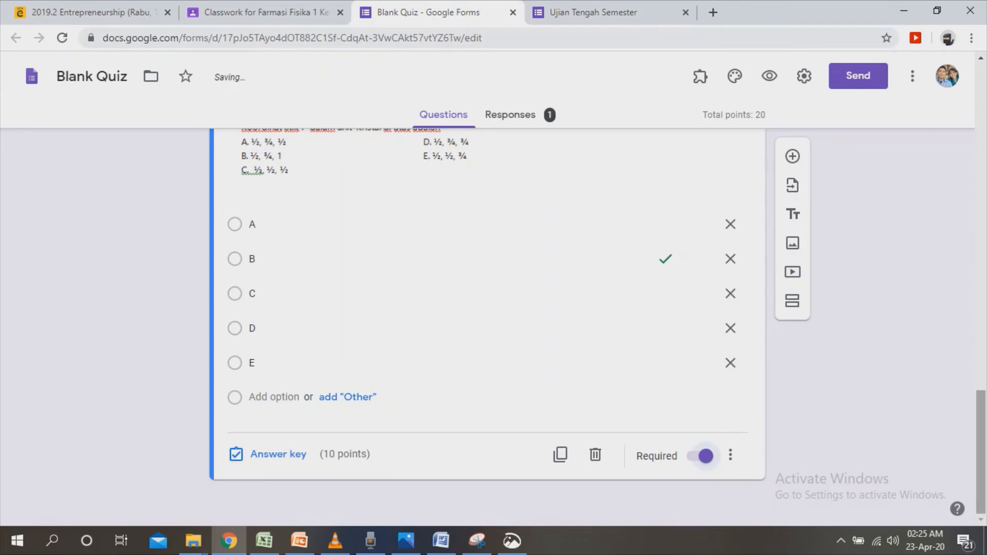
Hide missed questions, correct answers and point values from respondents in the quiz settings, check the presentation and general options, and save.
{"action": "scroll", "coordinate": [682, 150], "scroll_direction": "up", "scroll_amount": 15}
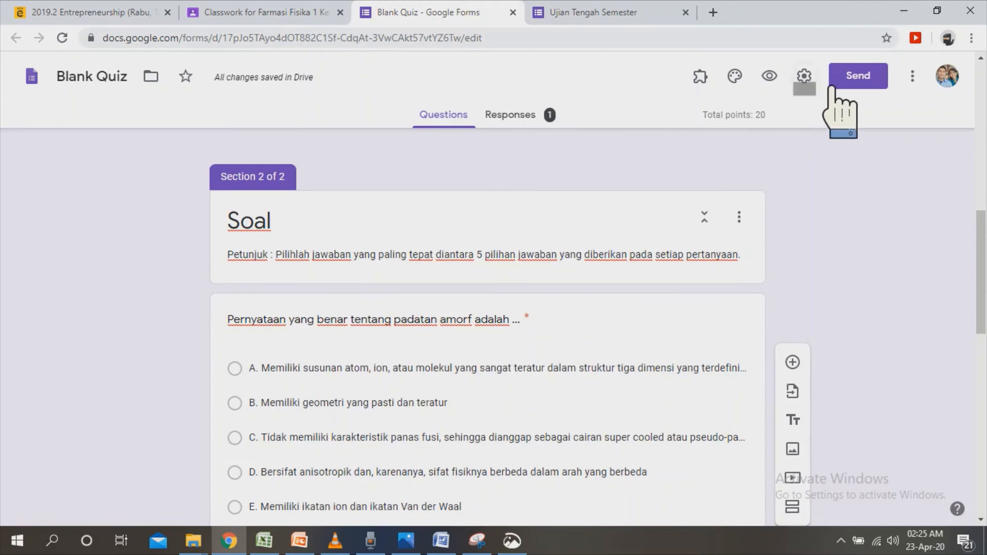
{"action": "left_click", "coordinate": [805, 77]}
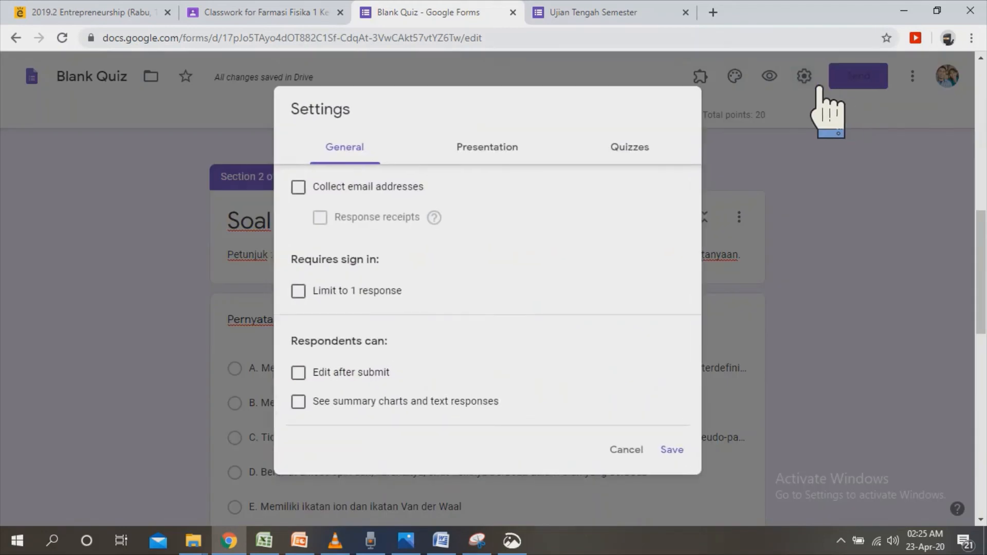
{"action": "left_click", "coordinate": [666, 154]}
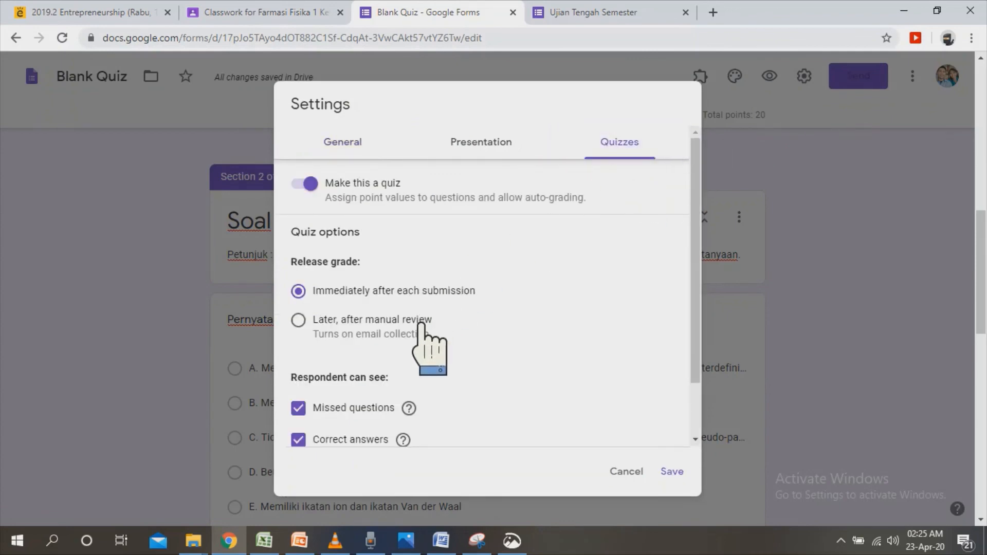
{"action": "scroll", "coordinate": [720, 340], "scroll_direction": "down", "scroll_amount": 2}
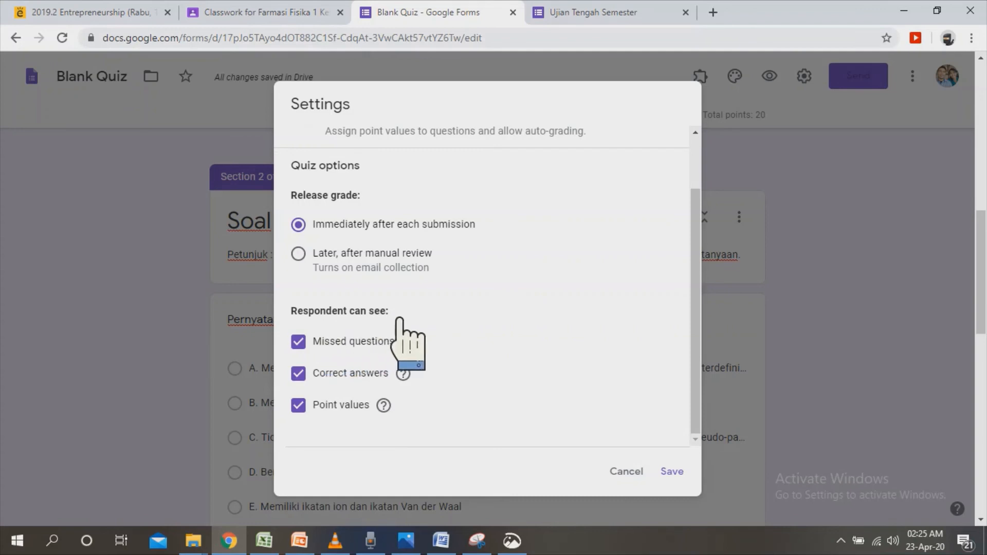
{"action": "left_click", "coordinate": [327, 349]}
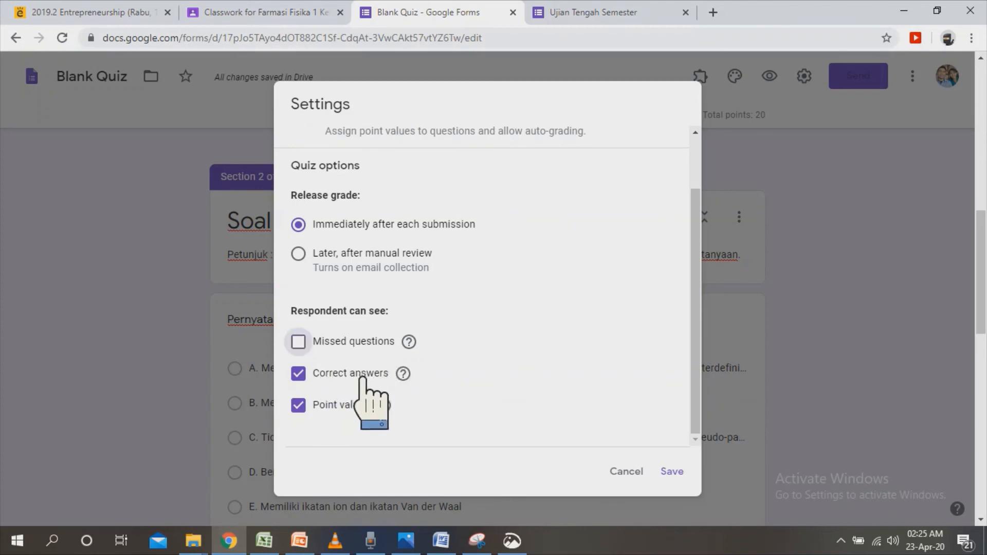
{"action": "left_click", "coordinate": [329, 383]}
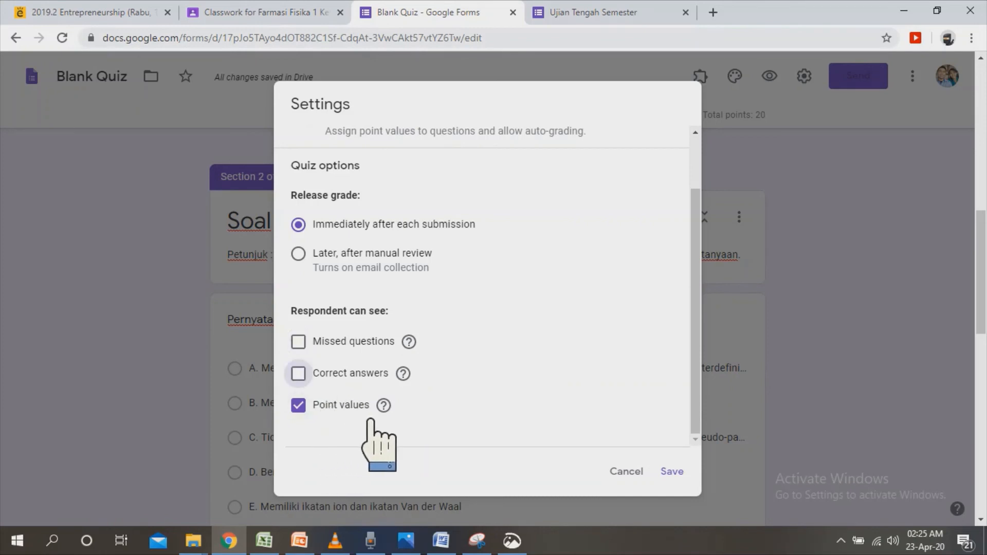
{"action": "left_click", "coordinate": [325, 419]}
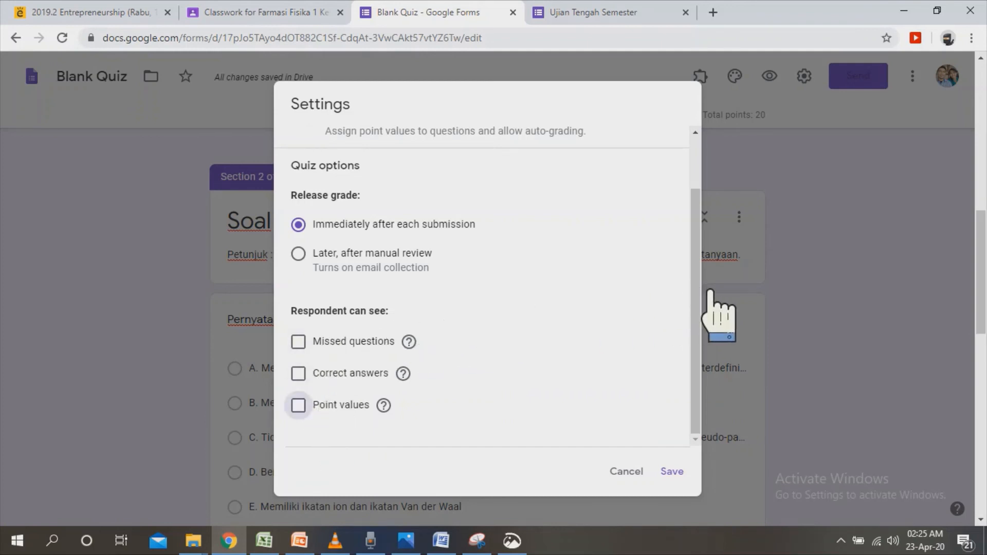
{"action": "scroll", "coordinate": [726, 308], "scroll_direction": "up", "scroll_amount": 2}
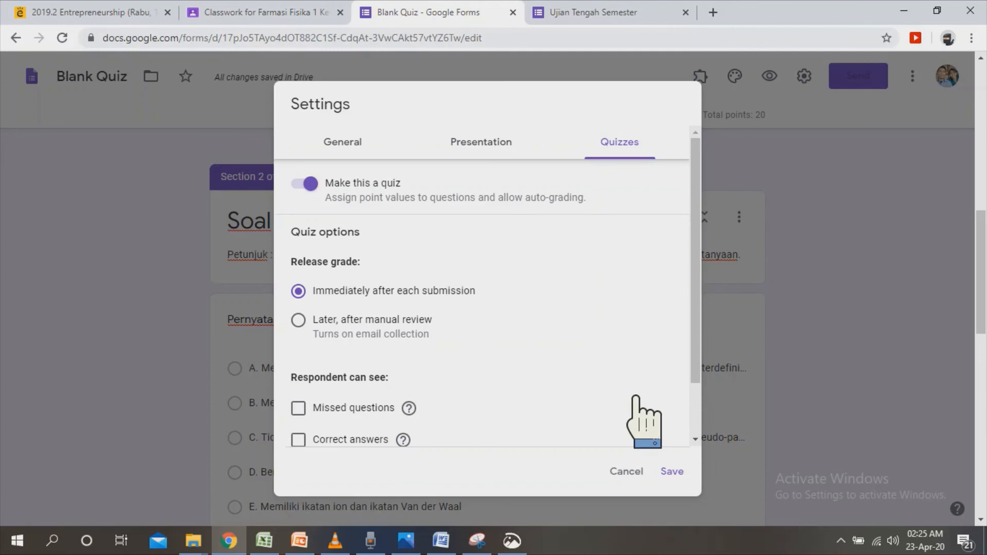
{"action": "left_click", "coordinate": [509, 153]}
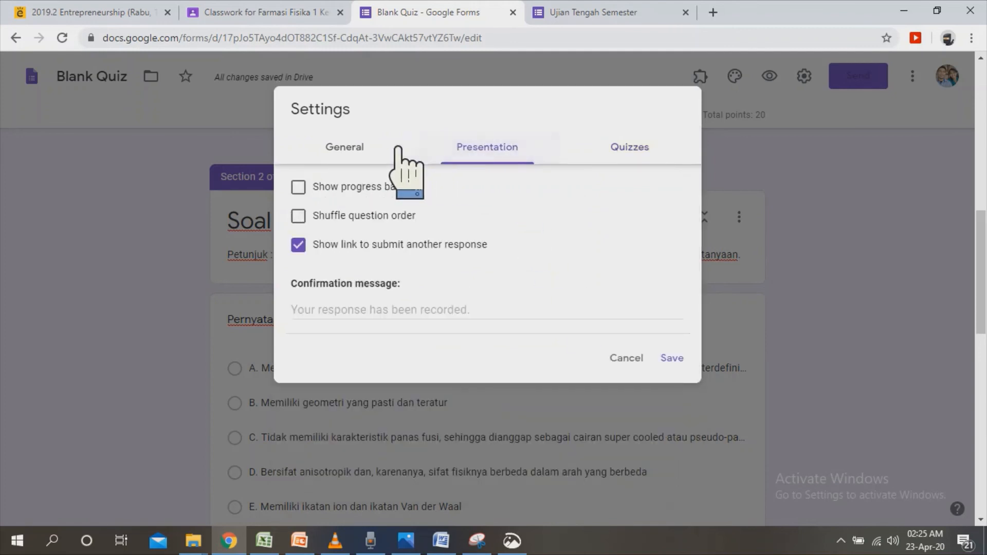
{"action": "left_click", "coordinate": [373, 150]}
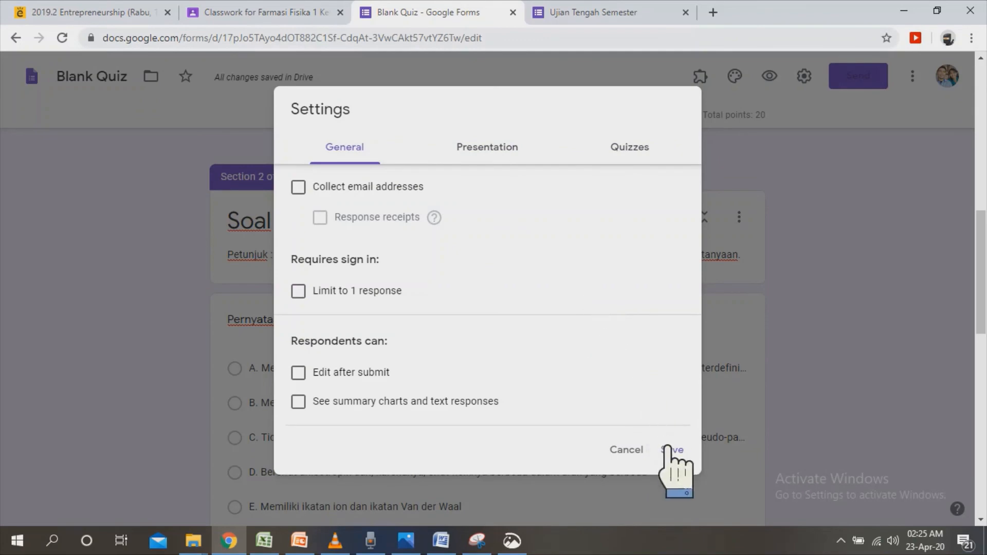
{"action": "left_click", "coordinate": [693, 463]}
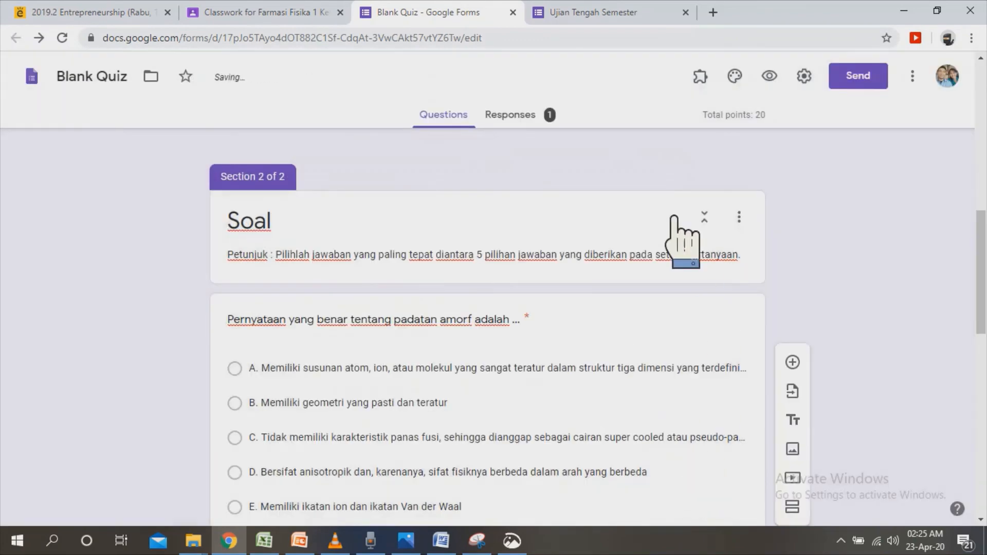
Return to the recorded responses and delete all of them.
{"action": "left_click", "coordinate": [541, 123]}
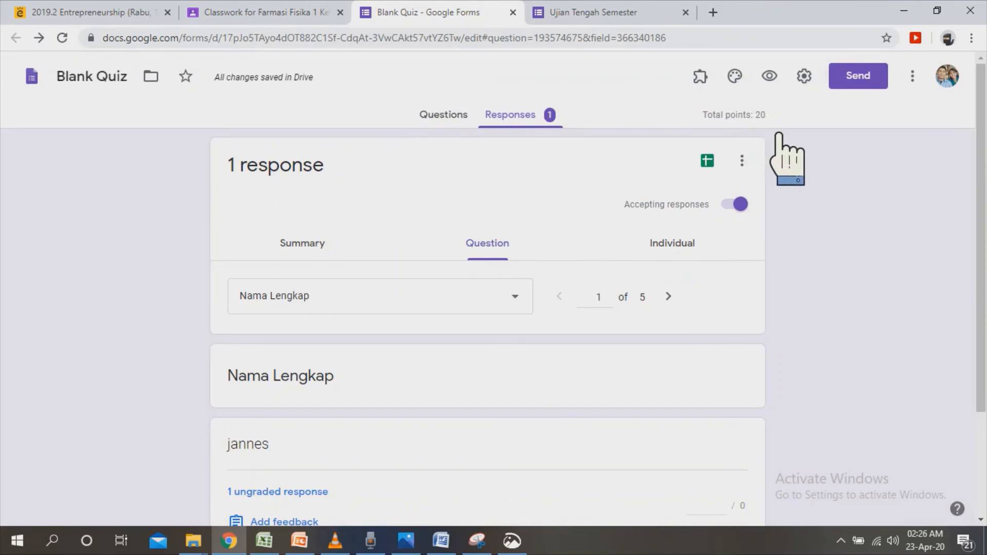
{"action": "scroll", "coordinate": [488, 308], "scroll_direction": "down", "scroll_amount": 3}
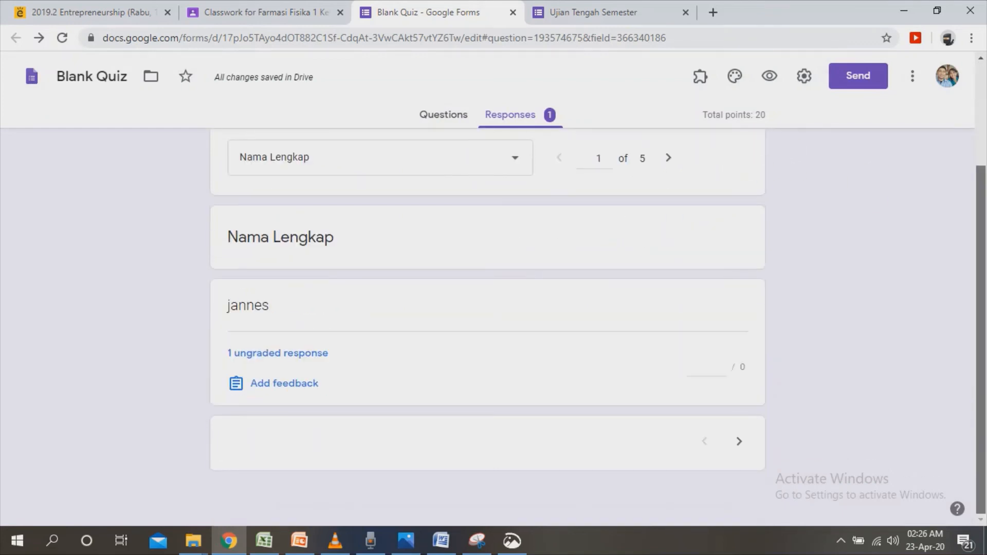
{"action": "scroll", "coordinate": [487, 309], "scroll_direction": "up", "scroll_amount": 3}
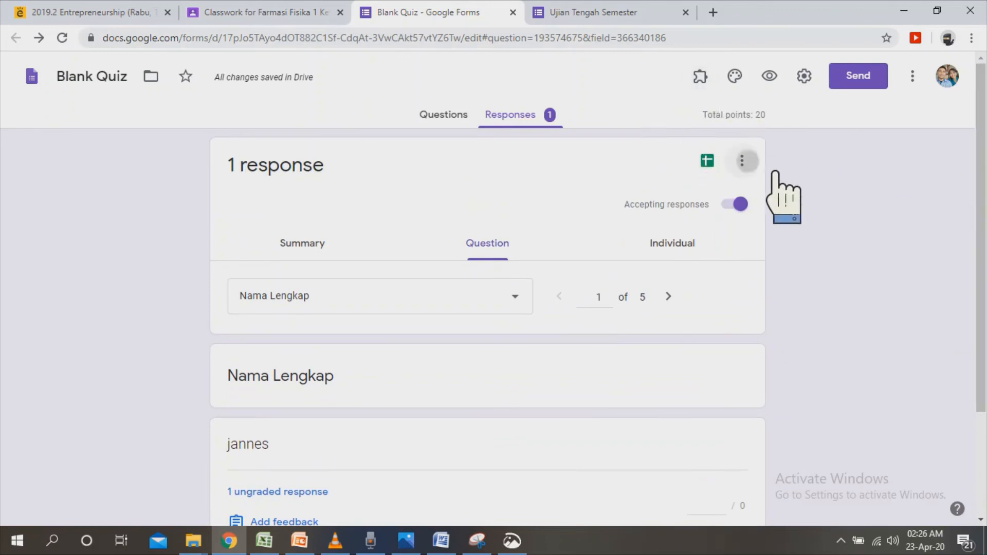
{"action": "left_click", "coordinate": [742, 161]}
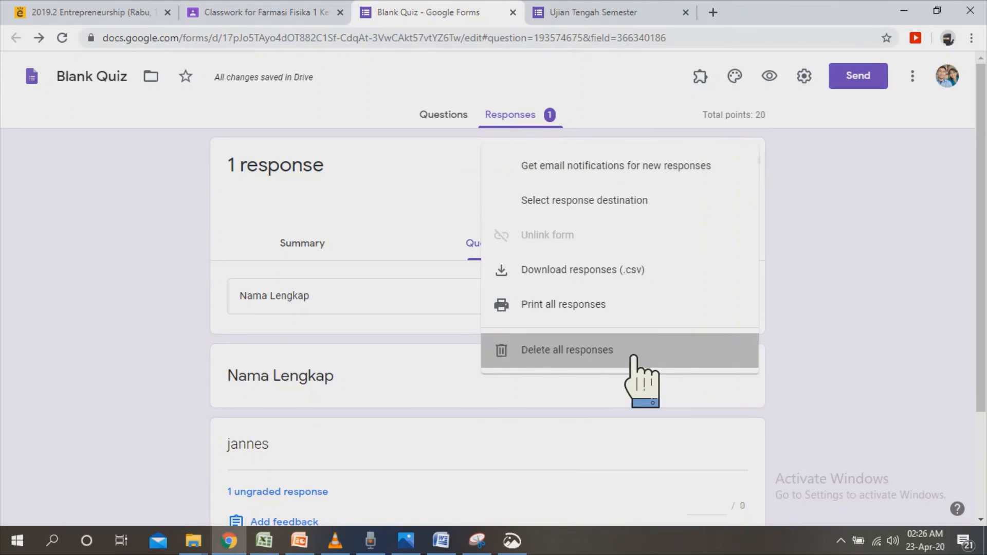
{"action": "left_click", "coordinate": [634, 355]}
{"action": "left_click", "coordinate": [591, 326]}
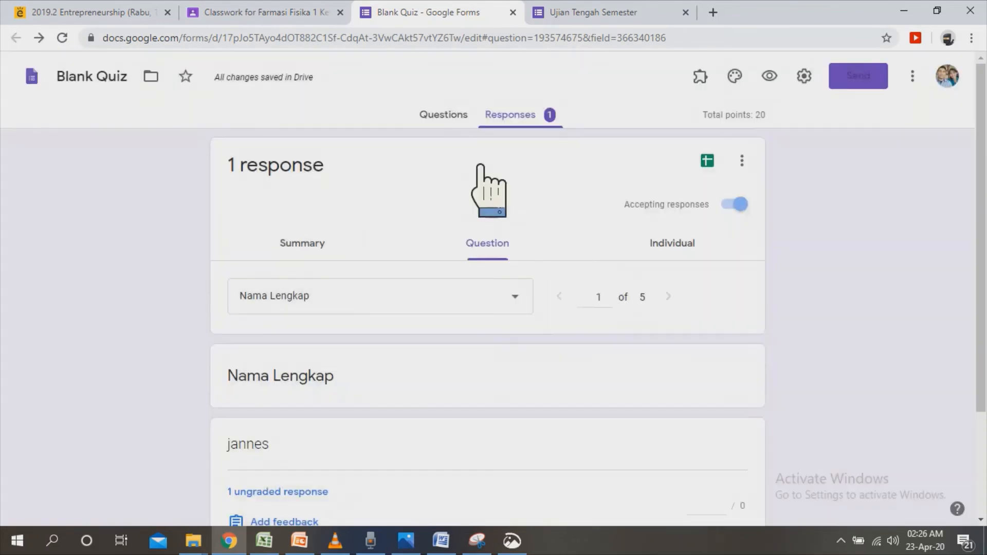
Open a fresh respondent preview in place of the old one, and complete the full name, NIM and token fields to reach the next section.
{"action": "left_click", "coordinate": [477, 123]}
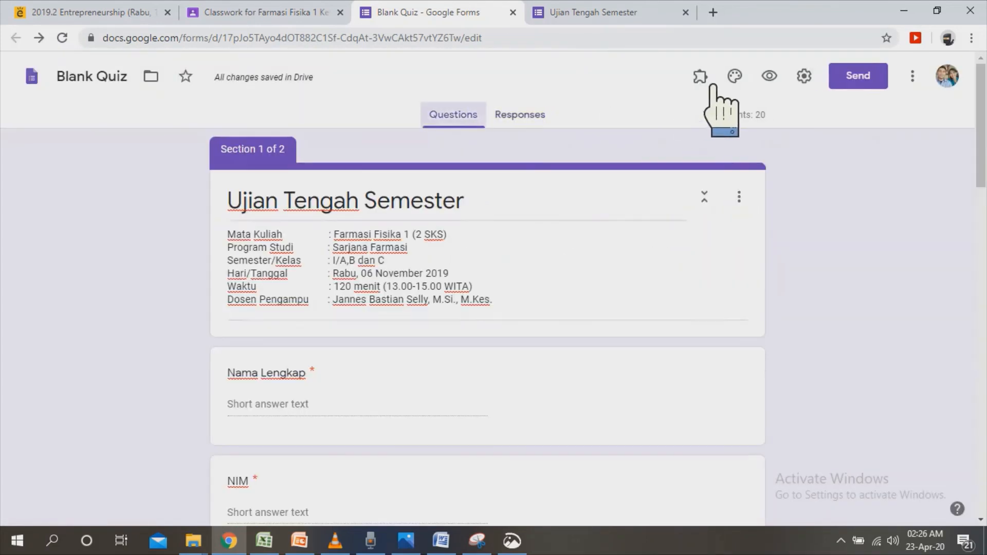
{"action": "left_click", "coordinate": [770, 76]}
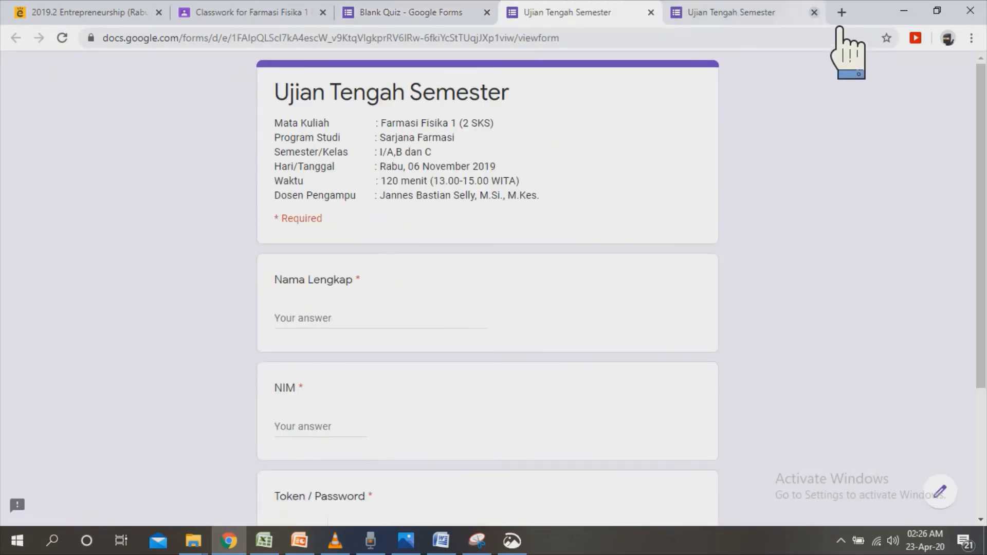
{"action": "left_click", "coordinate": [813, 11]}
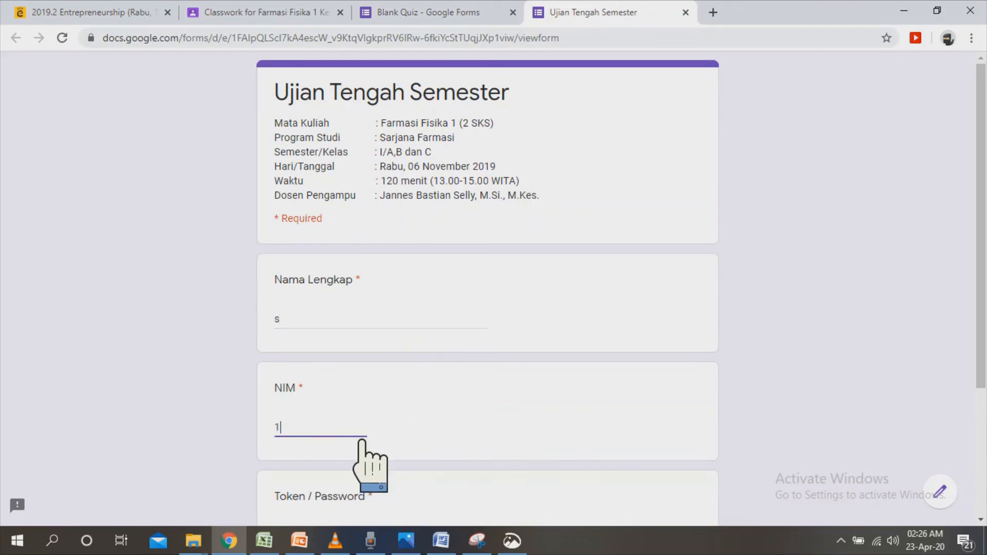
{"action": "scroll", "coordinate": [515, 360], "scroll_direction": "down", "scroll_amount": 3}
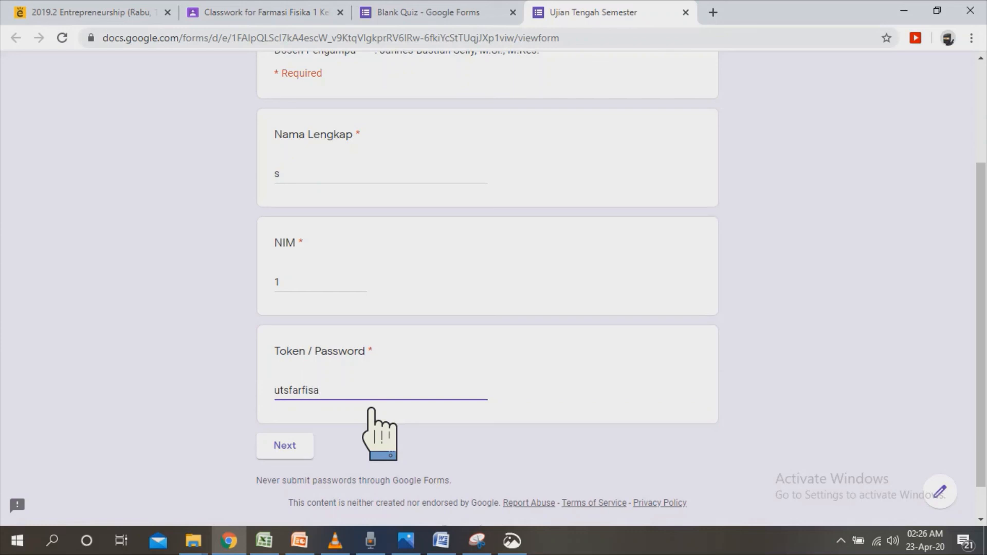
{"action": "left_click", "coordinate": [322, 446]}
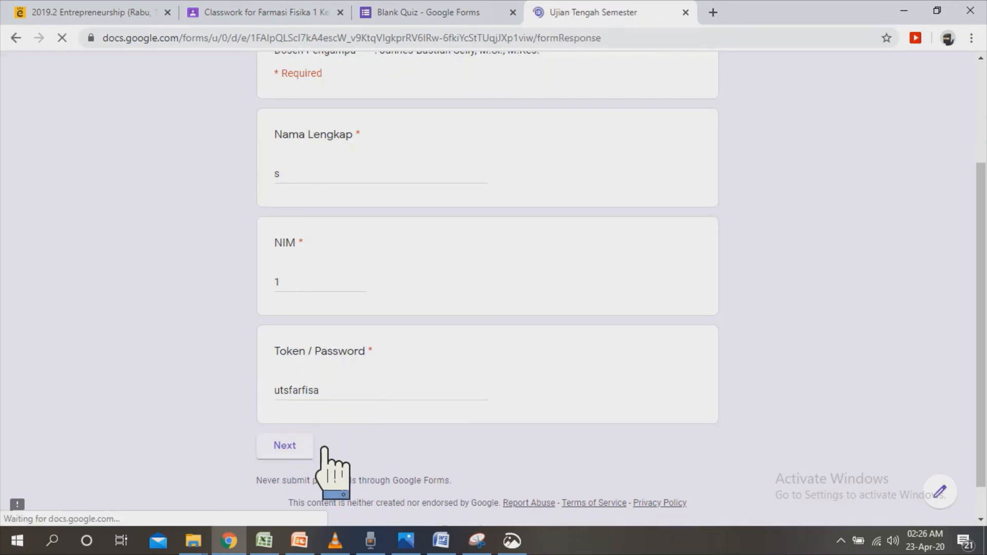
Answer D for the padatan amorf question and A for the Perhatikan gambar berikut question, and submit the quiz.
{"action": "scroll", "coordinate": [488, 288], "scroll_direction": "down", "scroll_amount": 3}
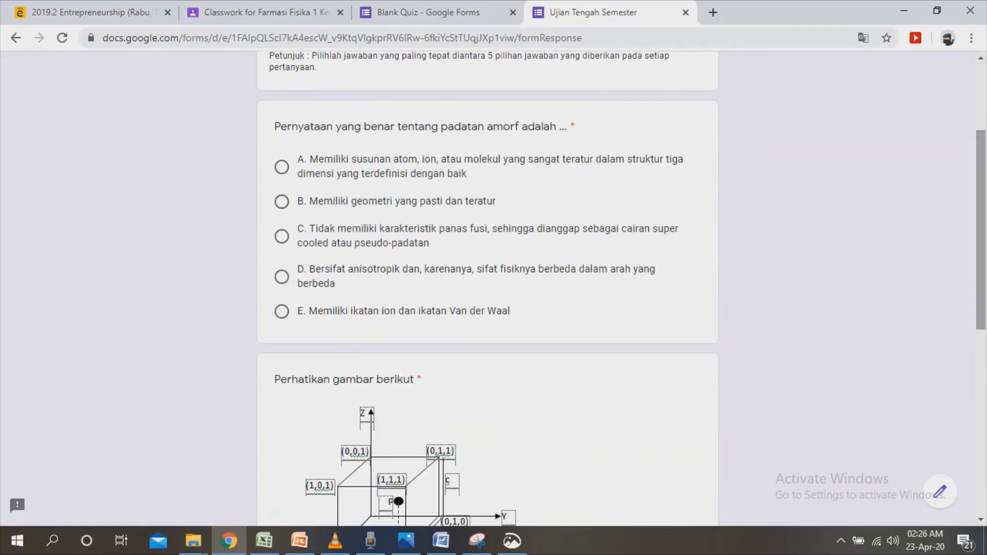
{"action": "left_click", "coordinate": [307, 294]}
{"action": "left_click_drag", "start_coordinate": [981, 317], "coordinate": [981, 418]}
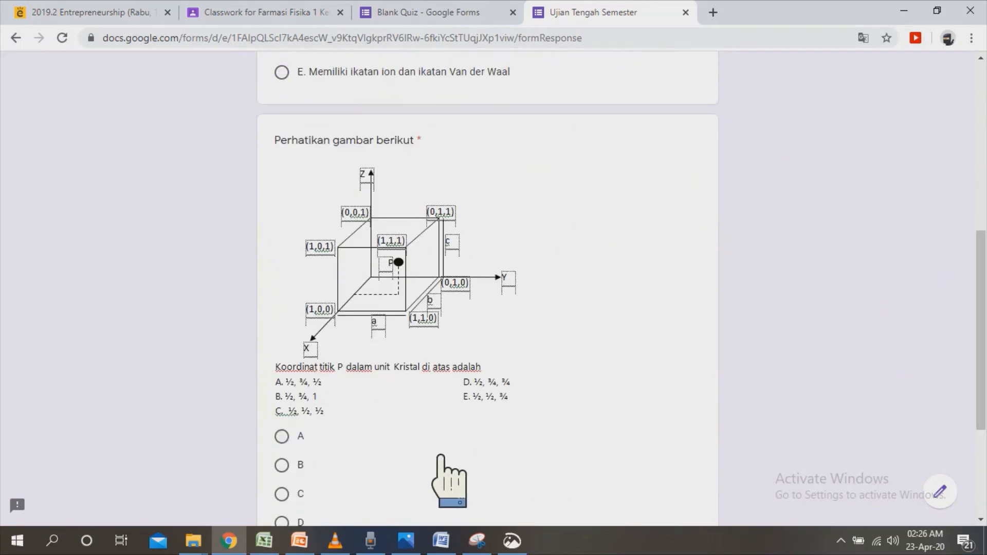
{"action": "left_click", "coordinate": [311, 441]}
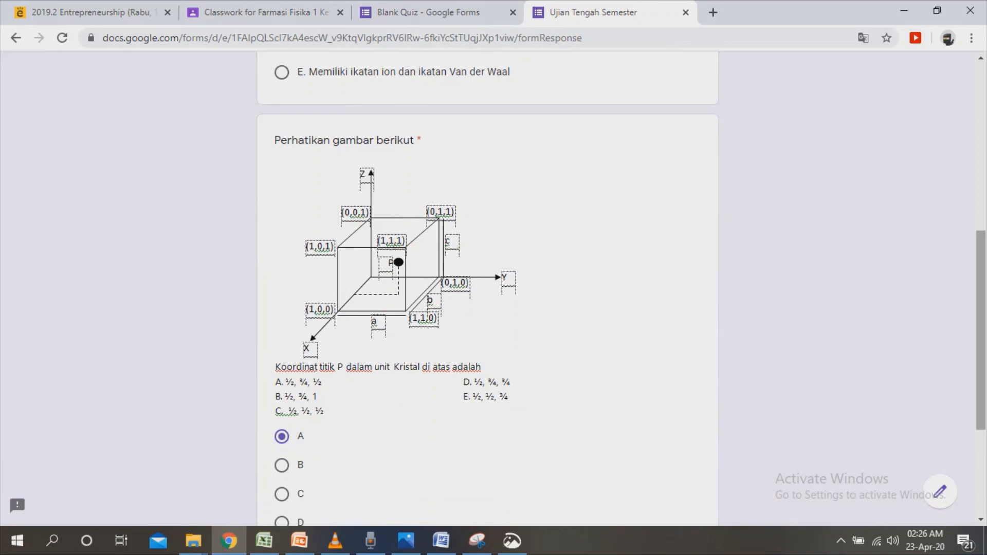
{"action": "scroll", "coordinate": [411, 453], "scroll_direction": "down", "scroll_amount": 4}
{"action": "left_click", "coordinate": [383, 406]}
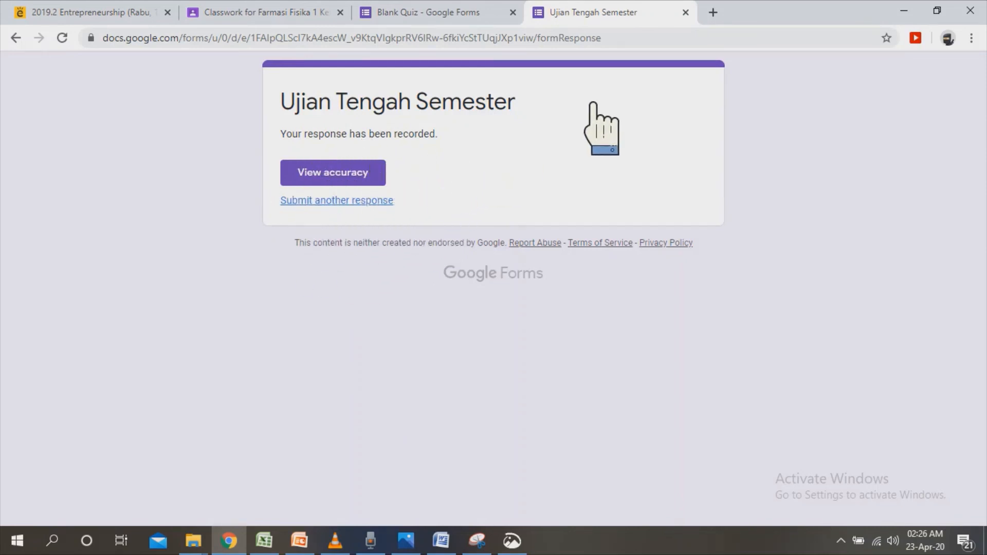
Close the respondent preview and examine the response summary for the identity fields and both quiz questions.
{"action": "key", "text": "ctrl+w"}
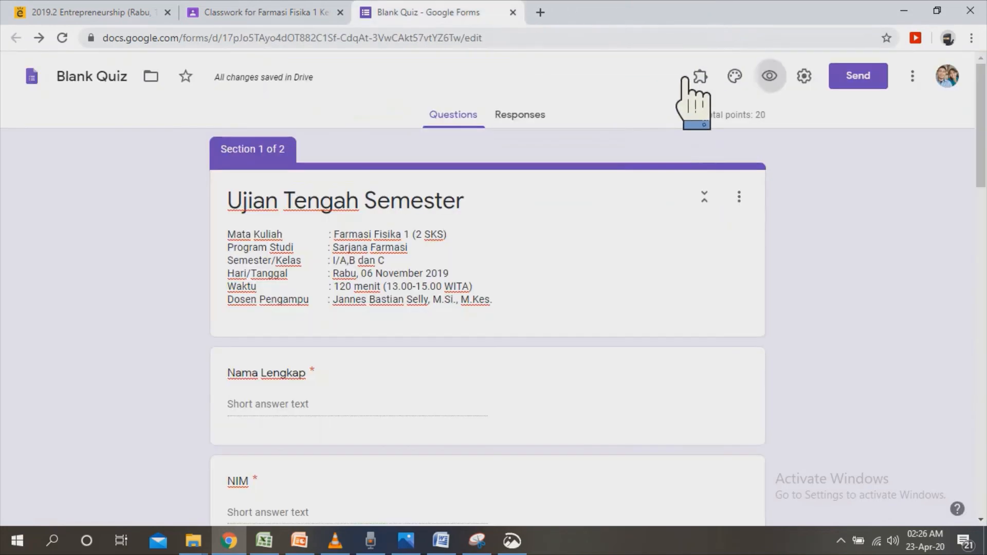
{"action": "left_click", "coordinate": [544, 123]}
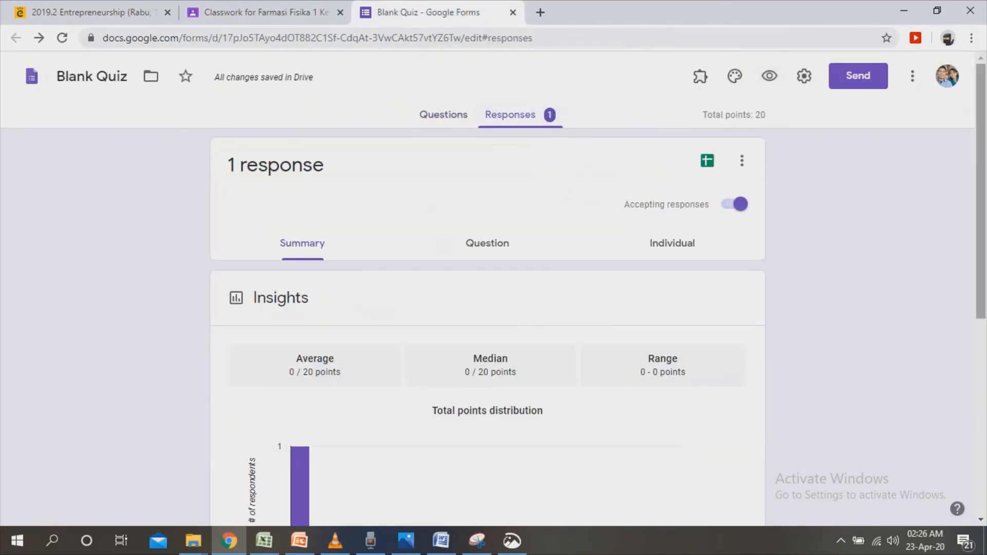
{"action": "scroll", "coordinate": [488, 329], "scroll_direction": "down", "scroll_amount": 15}
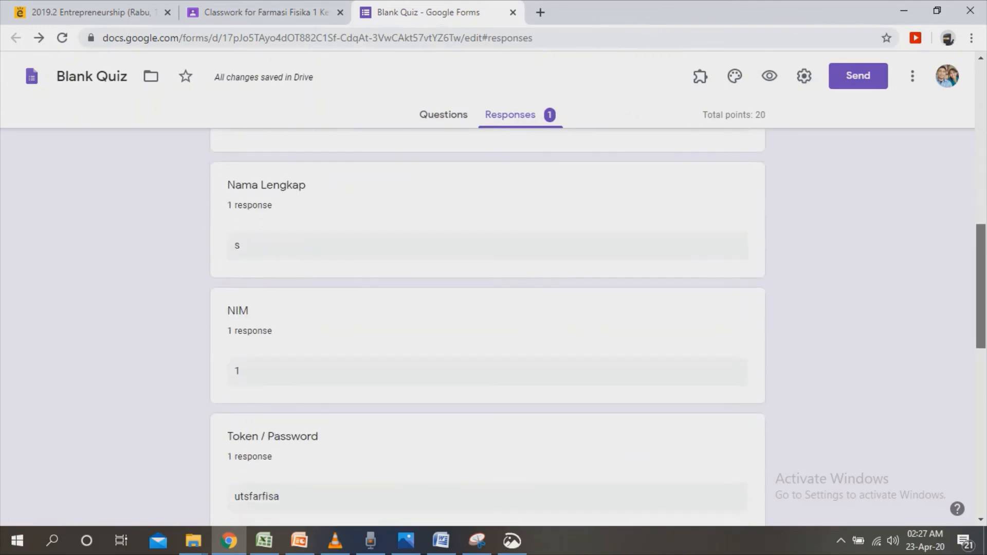
{"action": "scroll", "coordinate": [487, 329], "scroll_direction": "down", "scroll_amount": 6}
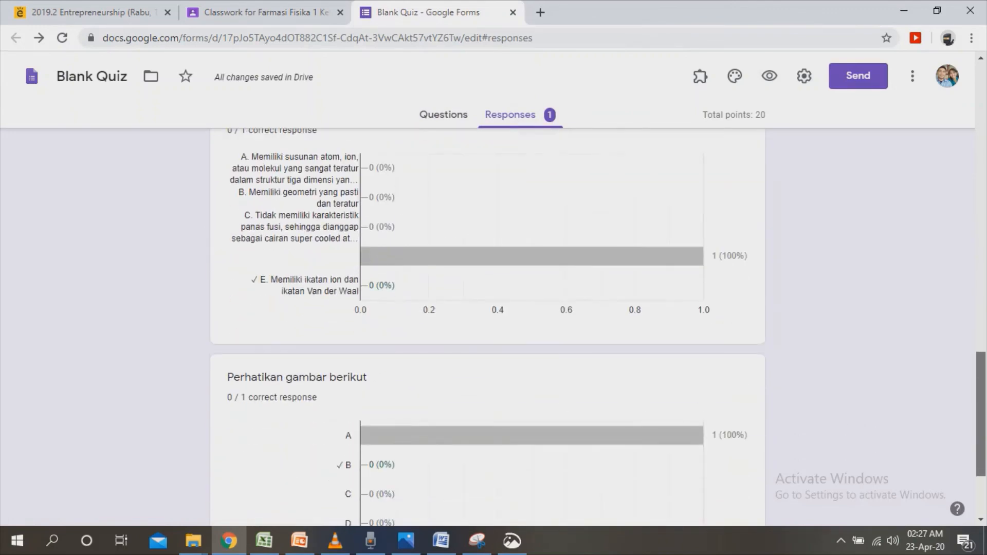
{"action": "scroll", "coordinate": [487, 329], "scroll_direction": "down", "scroll_amount": 3}
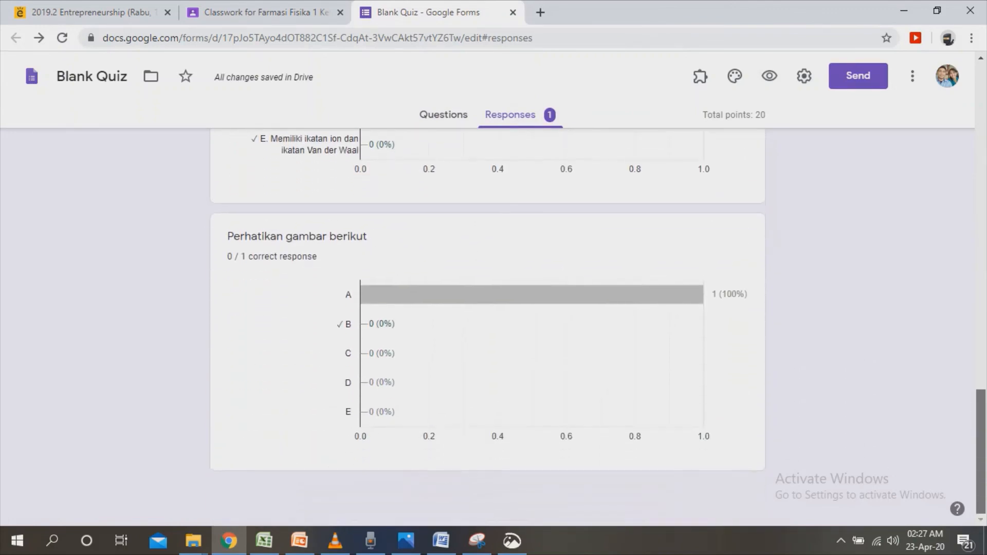
{"action": "scroll", "coordinate": [487, 329], "scroll_direction": "up", "scroll_amount": 14}
{"action": "scroll", "coordinate": [980, 177], "scroll_direction": "up", "scroll_amount": 6}
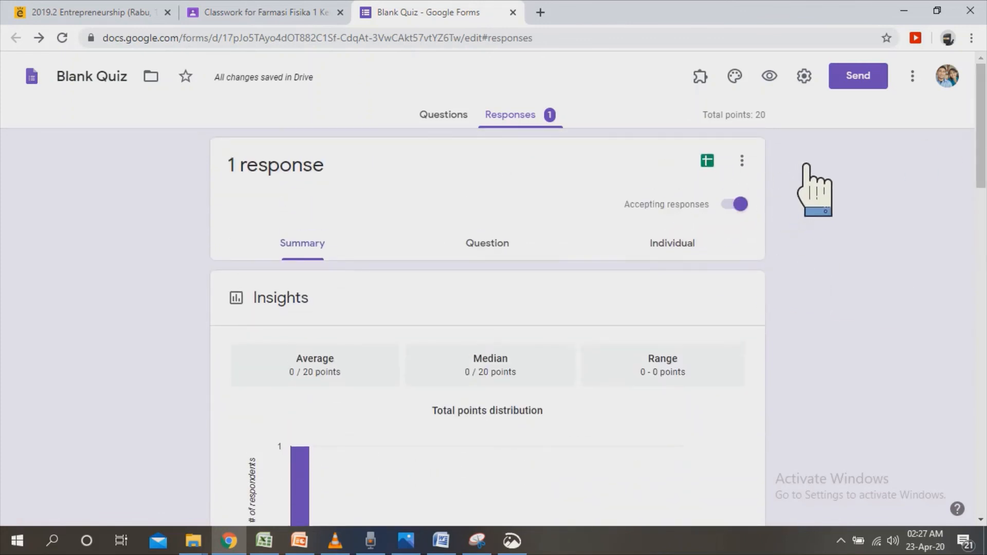
Check the Classroom assignment and rename the attached quiz form as Ujian Tengah Semester.
{"action": "left_click", "coordinate": [280, 11]}
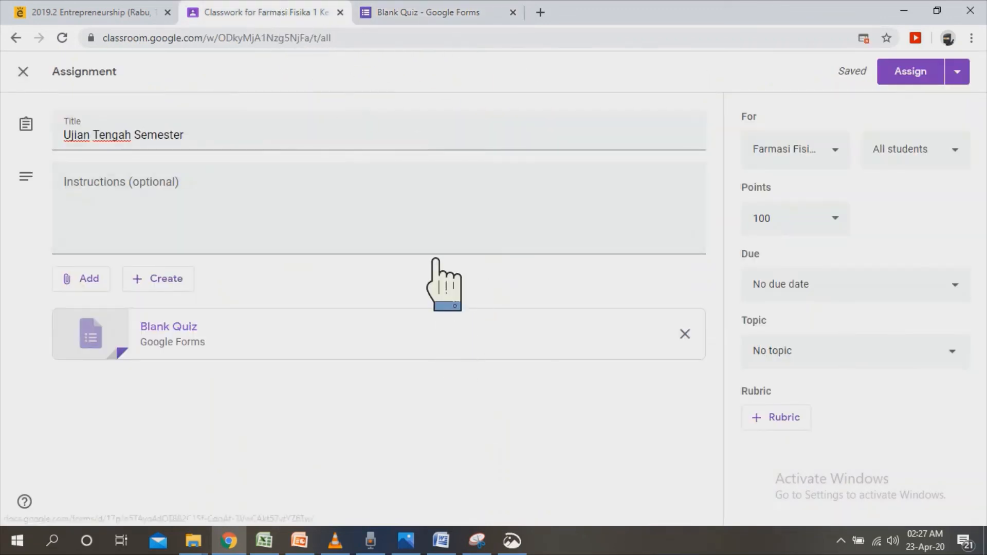
{"action": "left_click", "coordinate": [475, 21]}
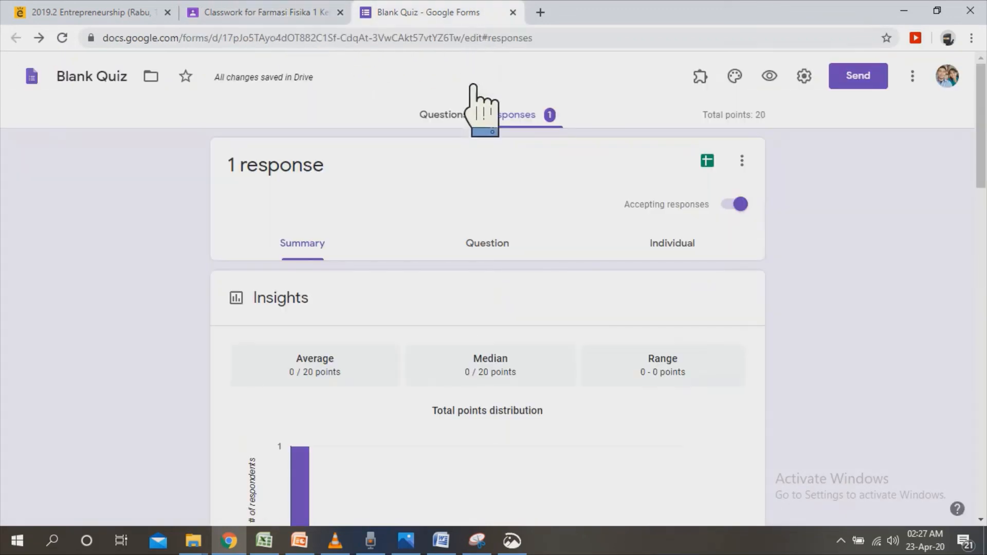
{"action": "triple_click", "coordinate": [86, 87]}
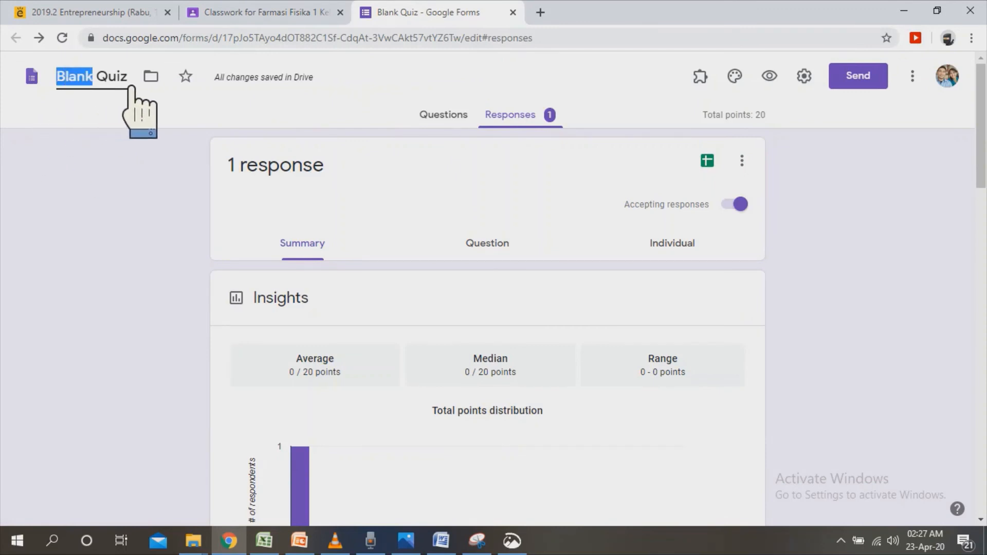
{"action": "type", "text": "Ujian Tengah Semester"}
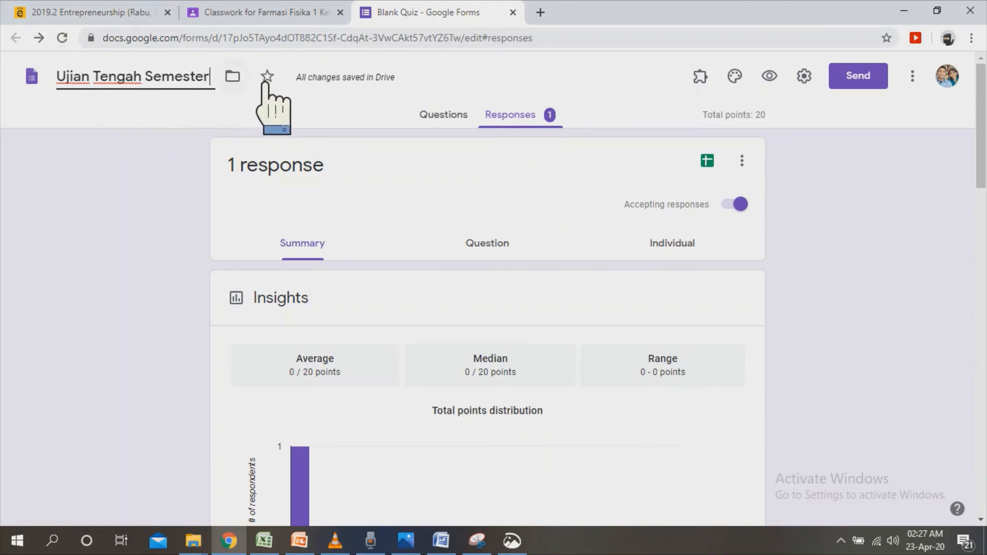
Move the form into the Farmasi Fisika 1 folder inside Classroom, accepting the change of access.
{"action": "left_click", "coordinate": [233, 77]}
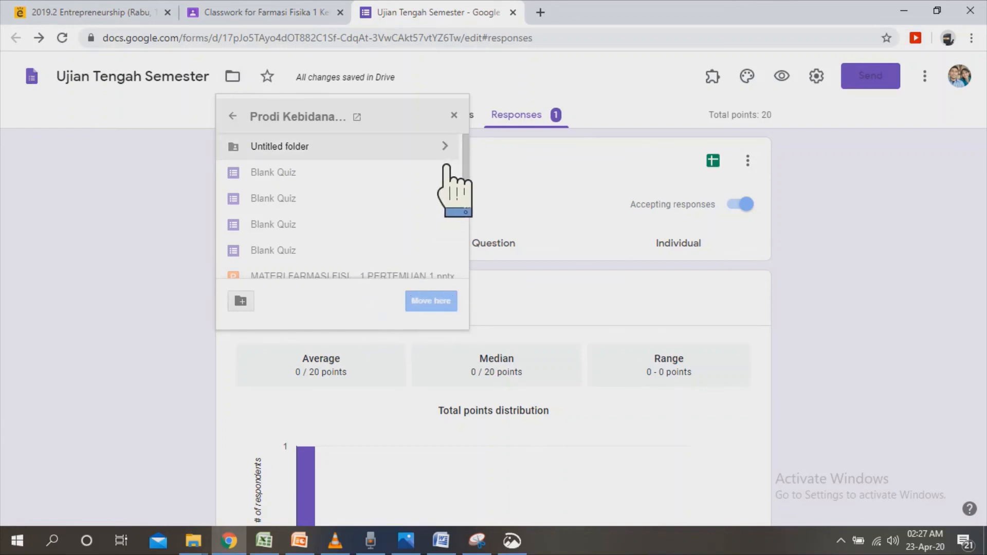
{"action": "left_click", "coordinate": [234, 117]}
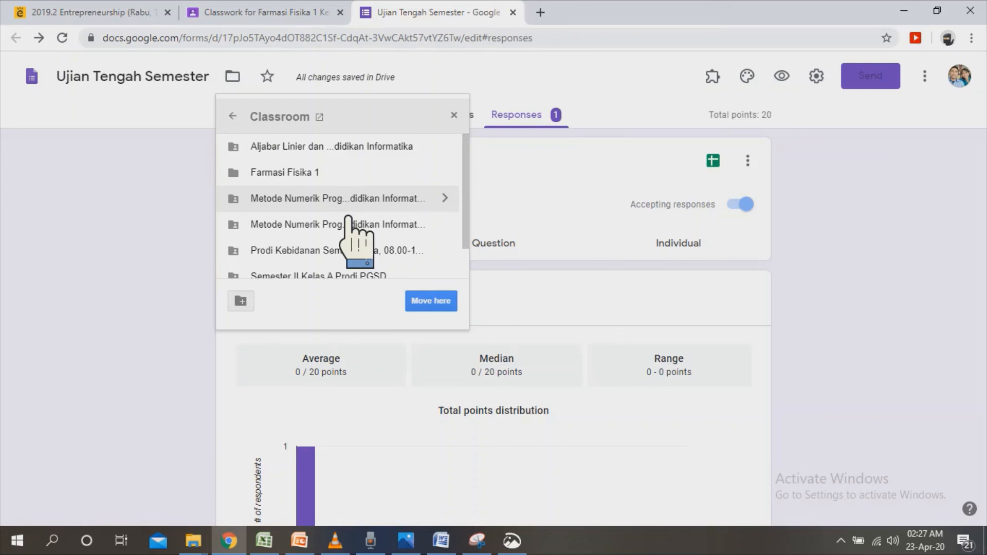
{"action": "left_click", "coordinate": [352, 173]}
{"action": "left_click", "coordinate": [455, 309]}
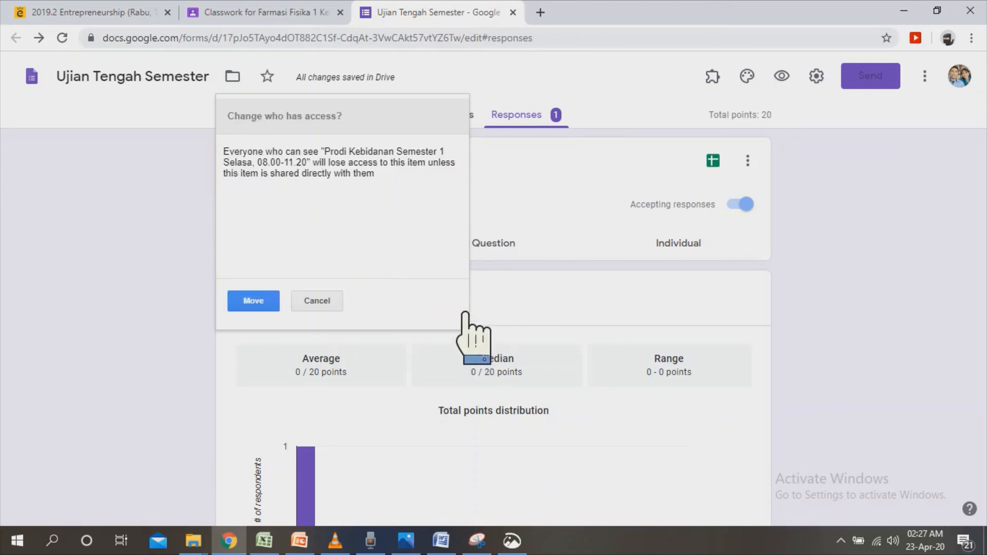
{"action": "left_click", "coordinate": [254, 302]}
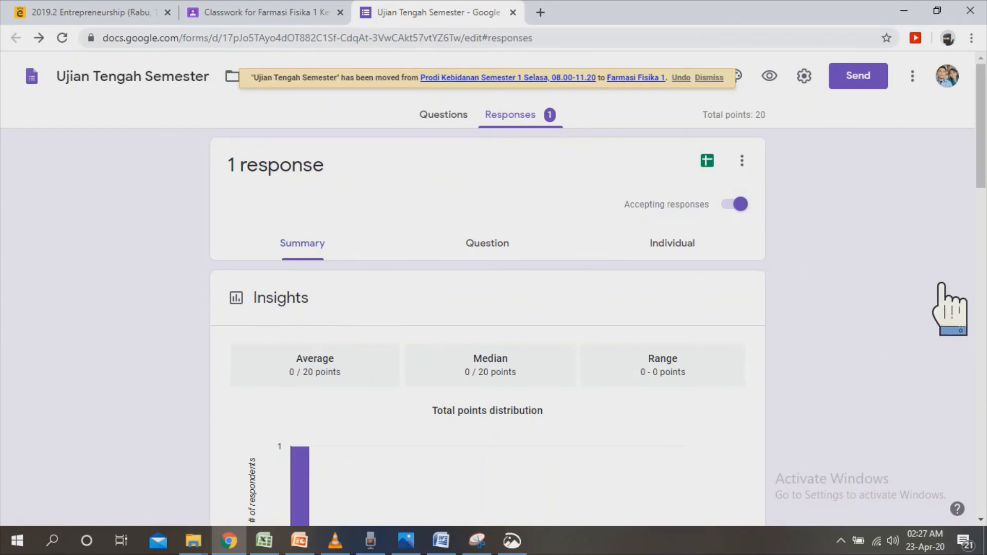
Assign the Ujian Tengah Semester assignment to all students in Classroom and expand its classwork entry.
{"action": "left_click", "coordinate": [271, 13]}
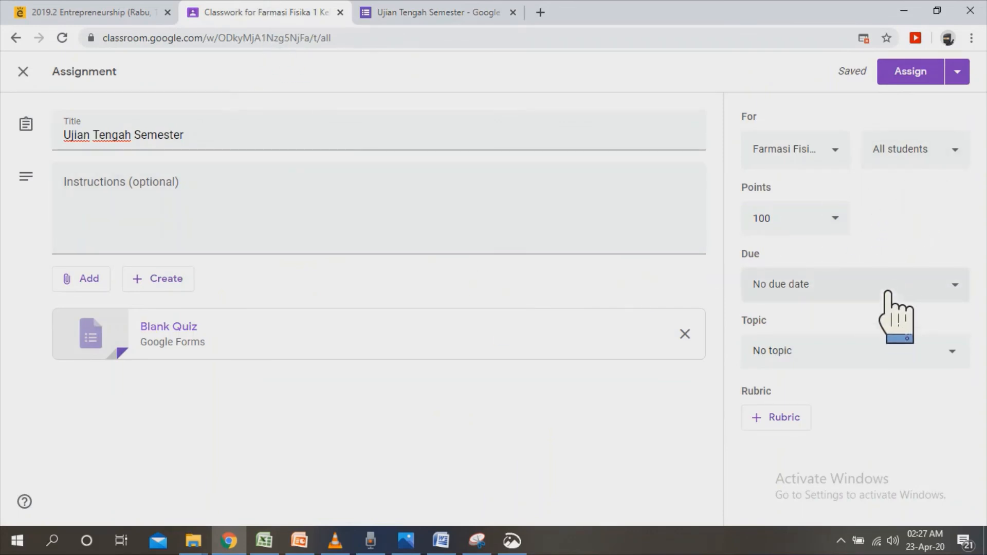
{"action": "left_click", "coordinate": [938, 81]}
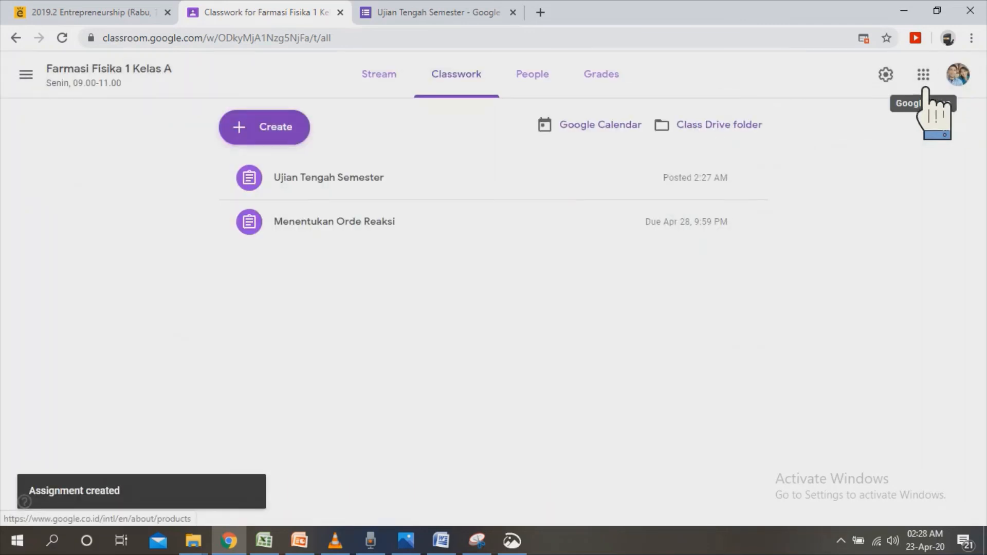
{"action": "left_click", "coordinate": [383, 196]}
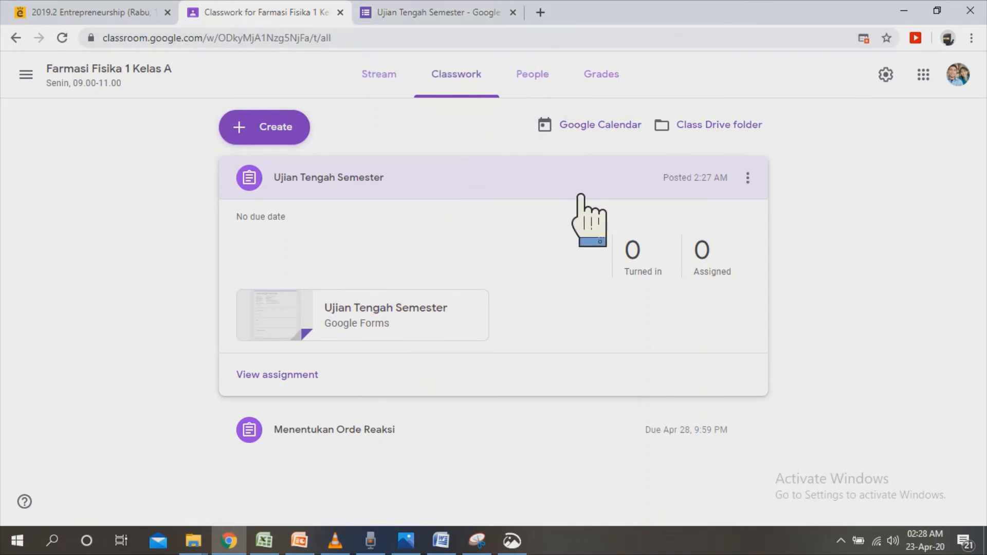
Return to the quiz form and review its general and quiz settings without changing them.
{"action": "left_click", "coordinate": [480, 13]}
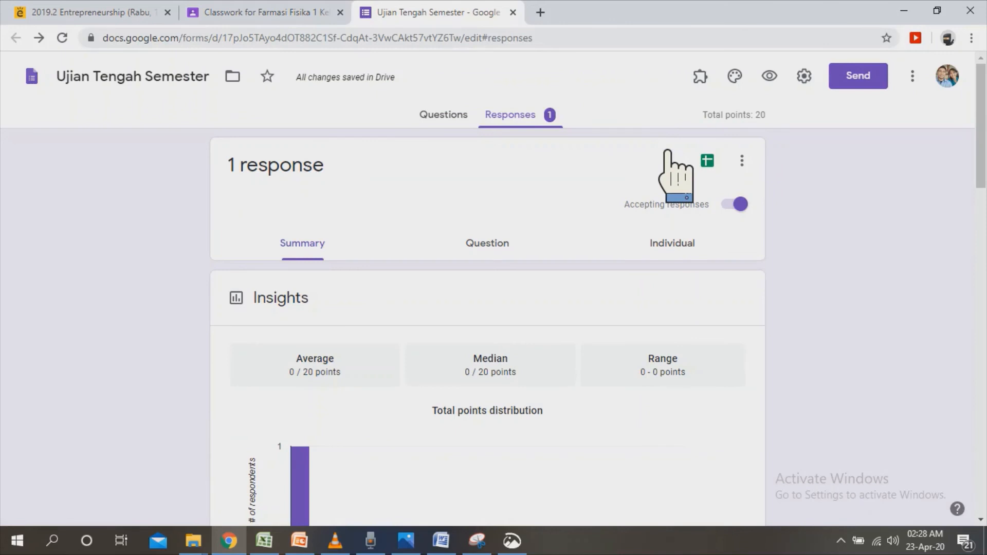
{"action": "left_click", "coordinate": [817, 81]}
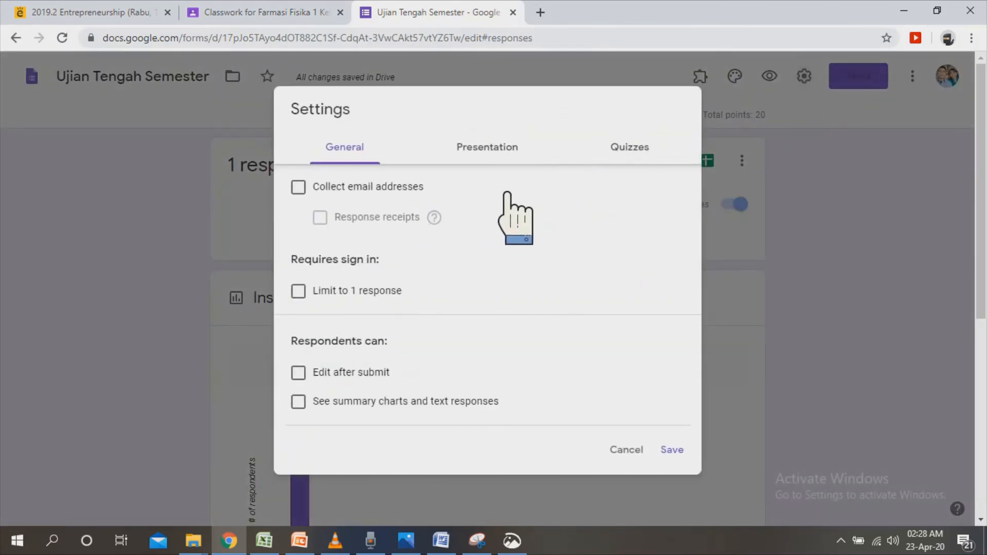
{"action": "left_click", "coordinate": [634, 148]}
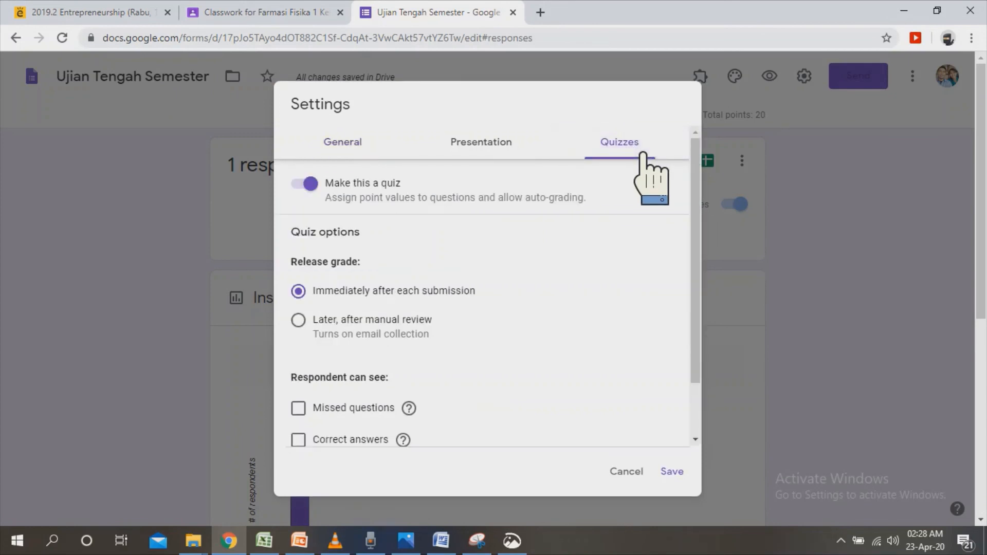
{"action": "left_click", "coordinate": [872, 321]}
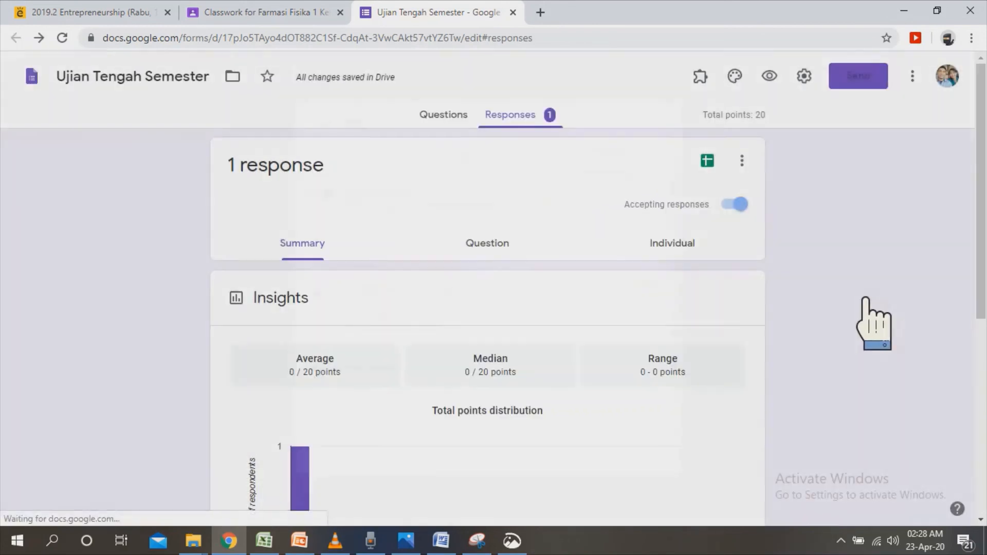
Shorten the form's sharing link, copy it, close the sending options and return to the form's questions.
{"action": "left_click", "coordinate": [879, 83]}
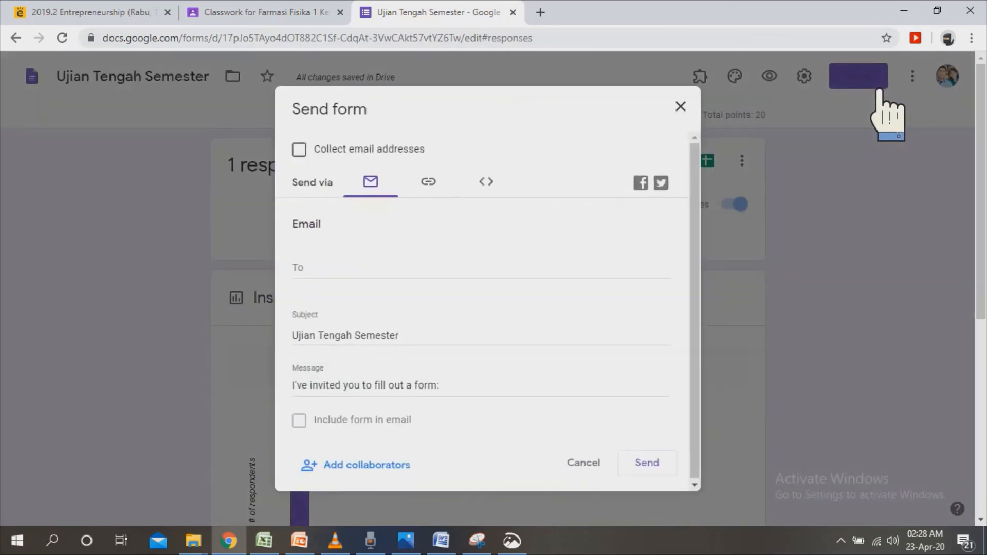
{"action": "left_click", "coordinate": [458, 191]}
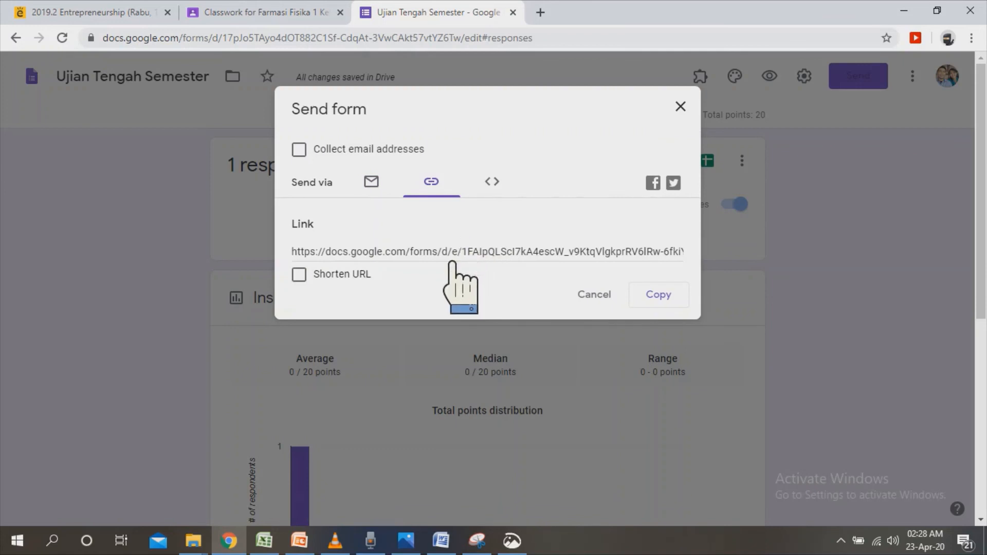
{"action": "left_click", "coordinate": [326, 282]}
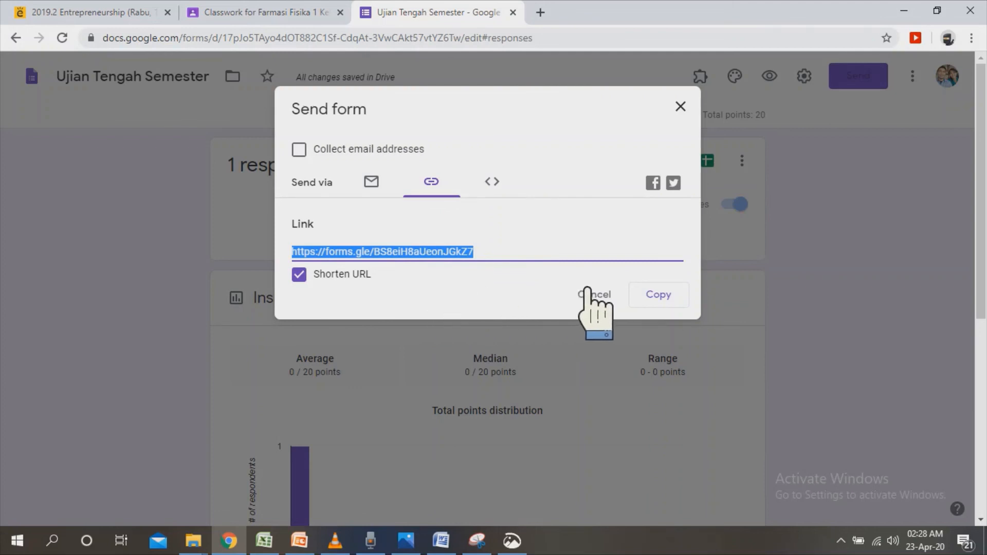
{"action": "left_click", "coordinate": [676, 297]}
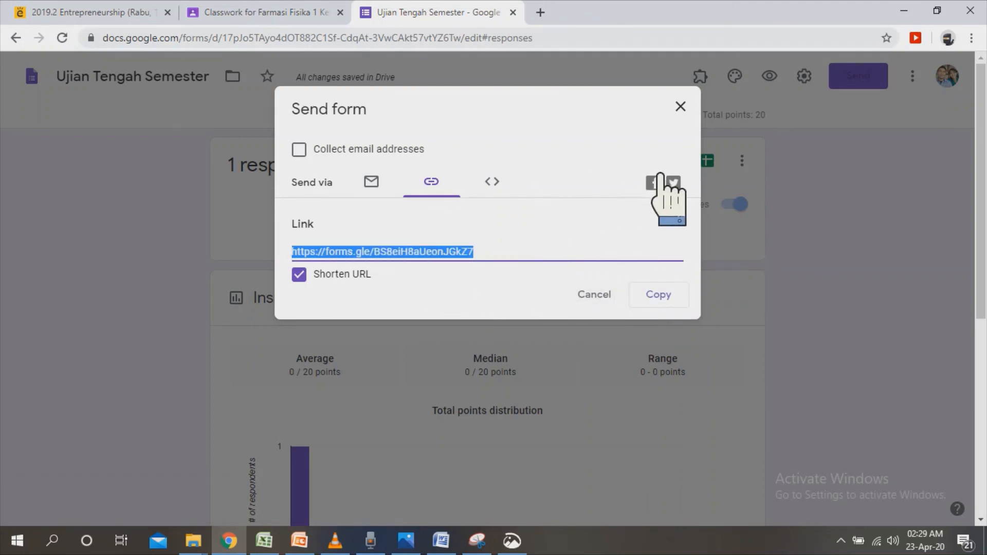
{"action": "left_click", "coordinate": [680, 106]}
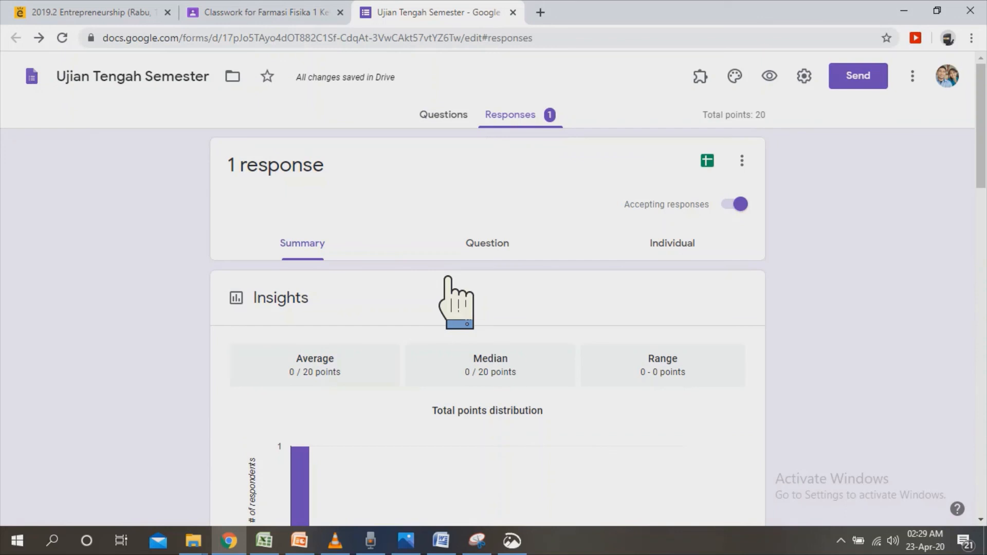
{"action": "left_click", "coordinate": [472, 111]}
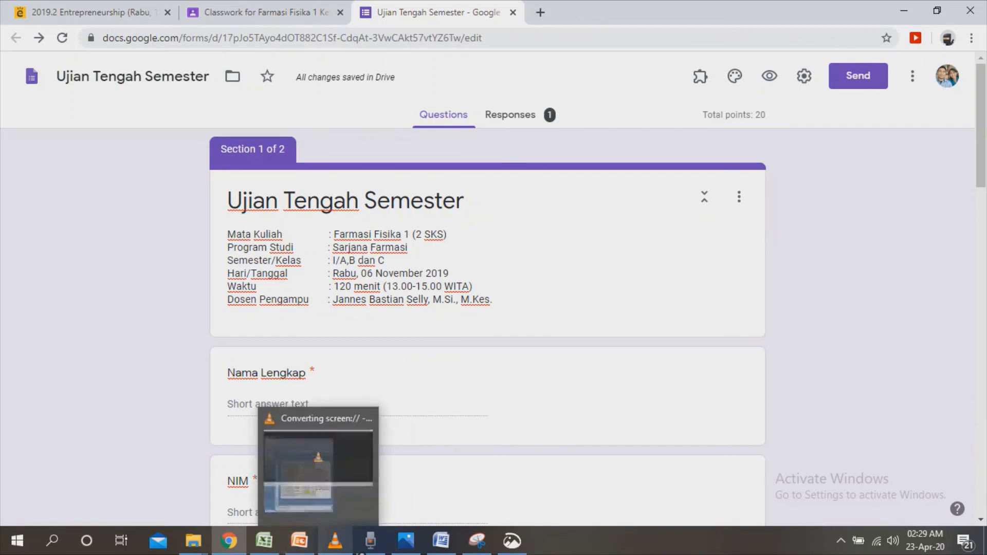
{"action": "left_click", "coordinate": [335, 541]}
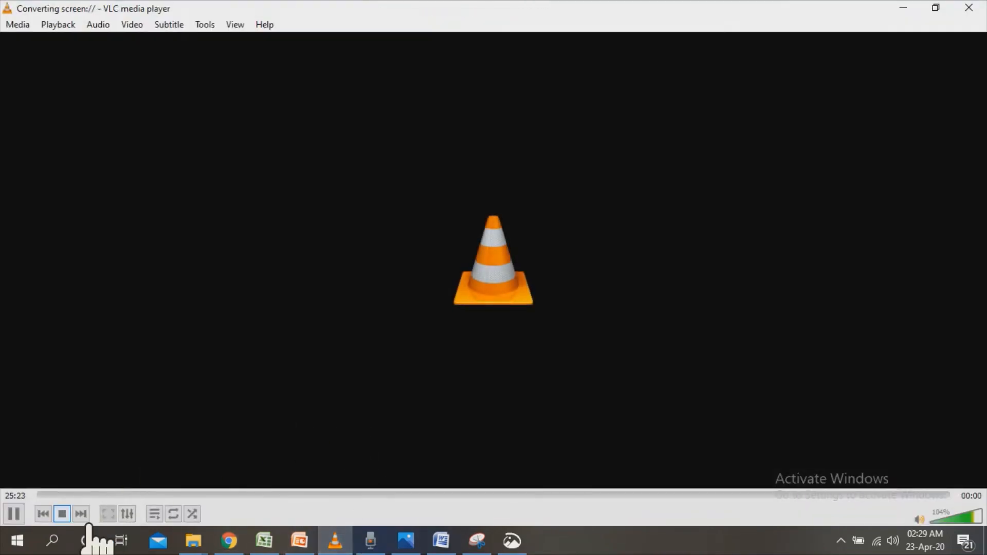